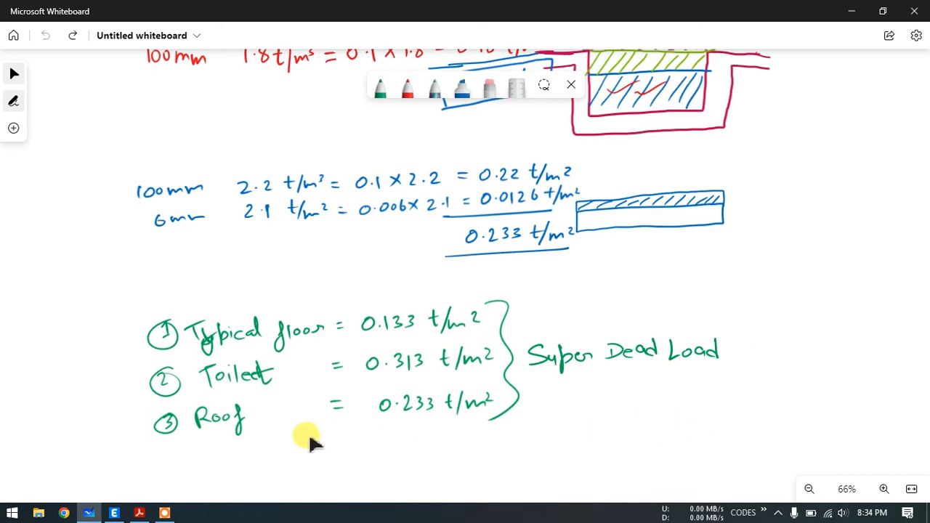
# - Switch to ETABS and open the load pattern definitions to examine the existing Dead and Live patterns
pyautogui.click(114, 511)
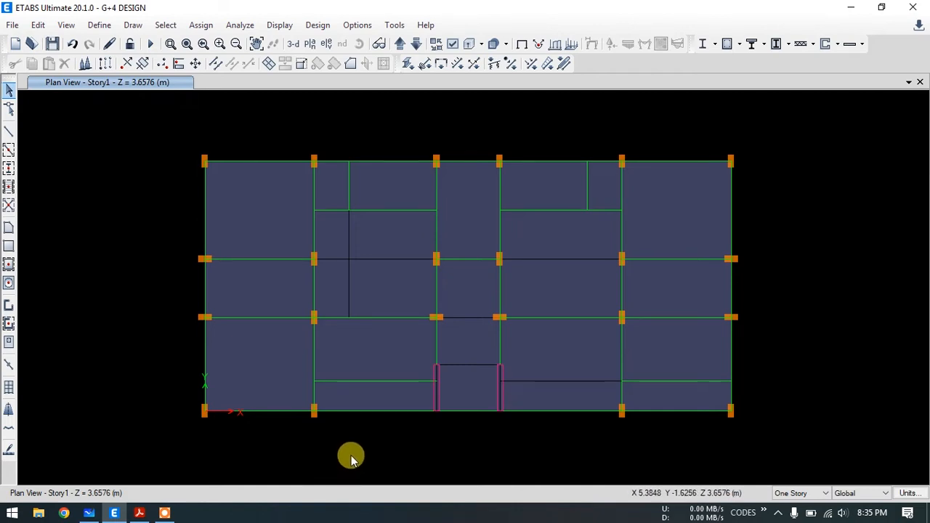
pyautogui.click(100, 29)
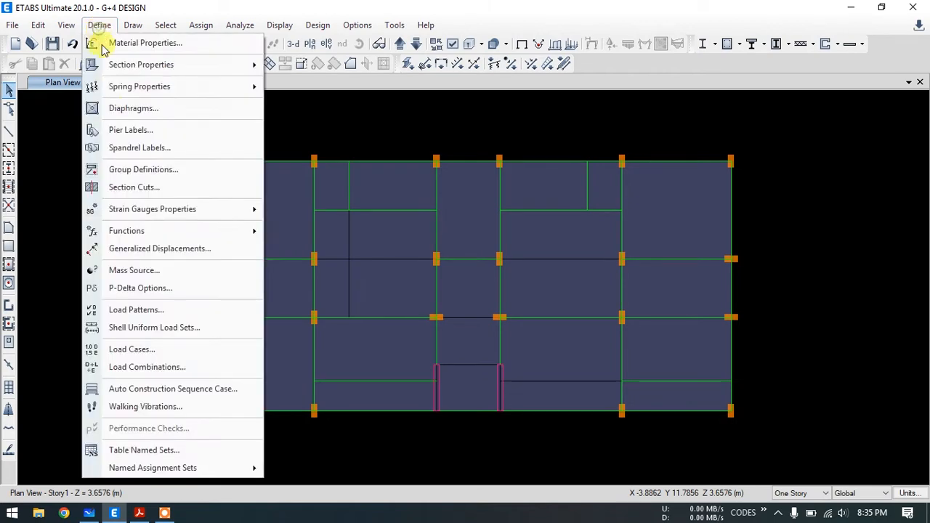
pyautogui.click(129, 314)
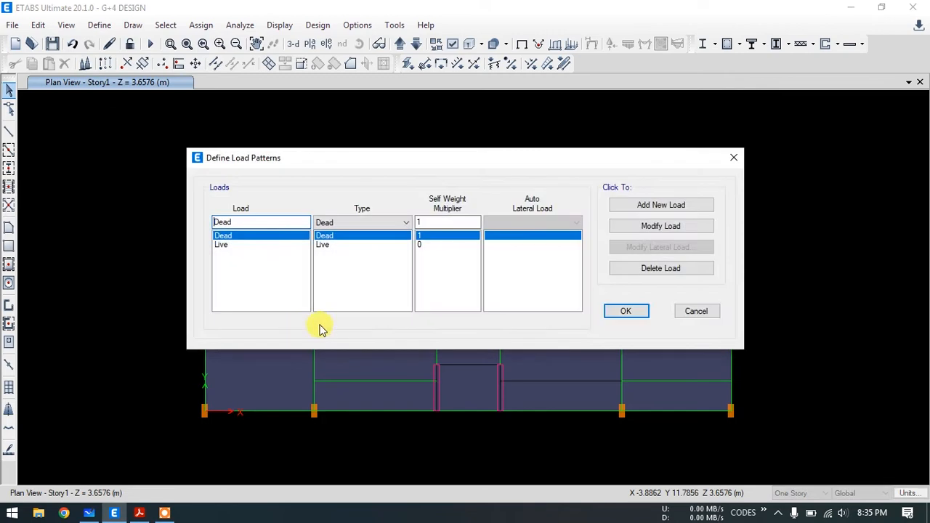
pyautogui.click(234, 248)
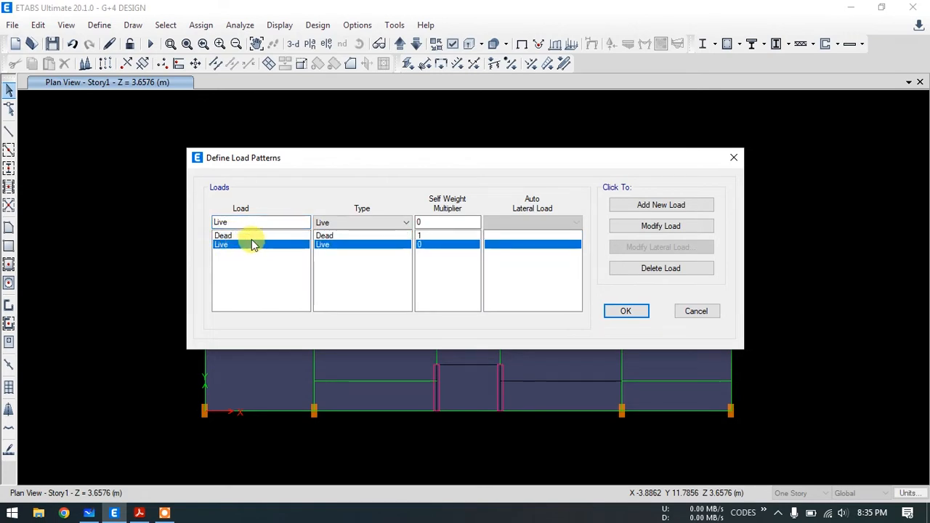
pyautogui.click(246, 238)
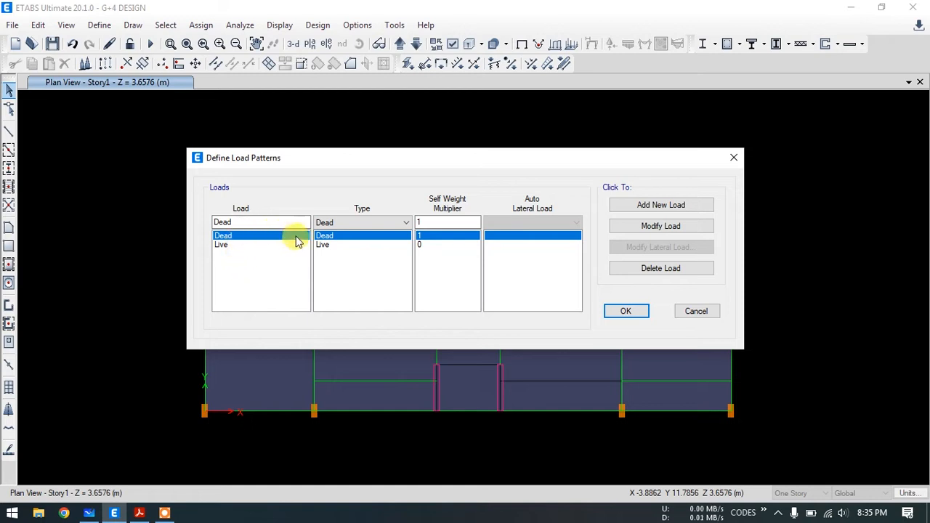
pyautogui.moveTo(458, 157); pyautogui.dragTo(585, 46)
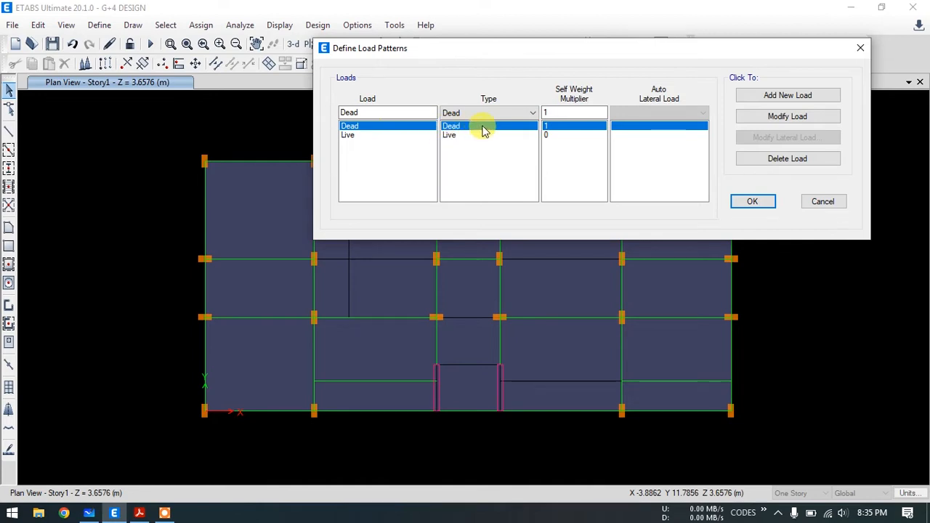
pyautogui.click(385, 139)
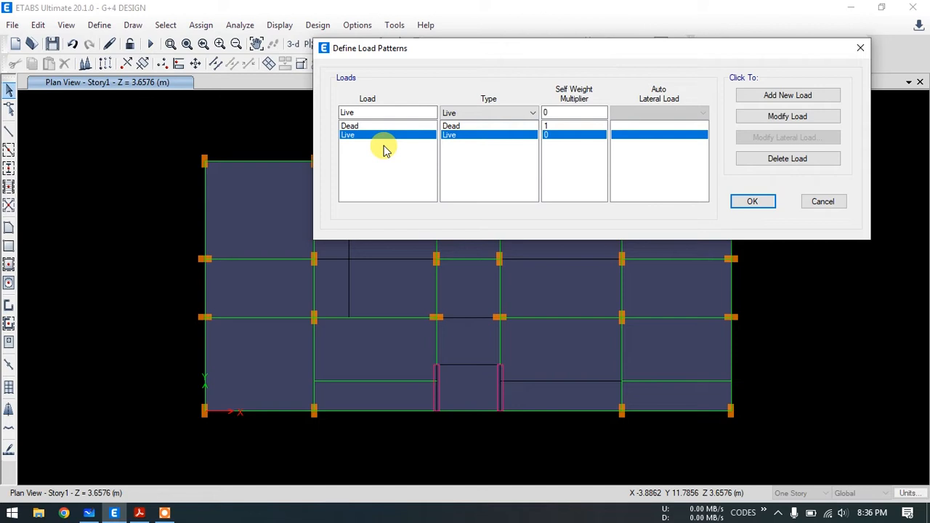
pyautogui.moveTo(390, 112); pyautogui.dragTo(337, 112)
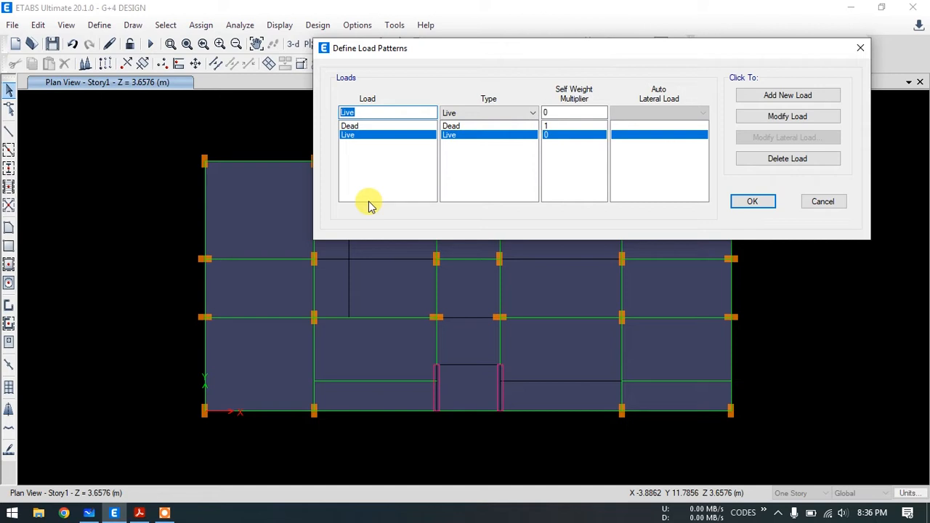
# - Add a load pattern named SDL of type Super Dead with self-weight multiplier 0 and accept the definitions
pyautogui.click(381, 126)
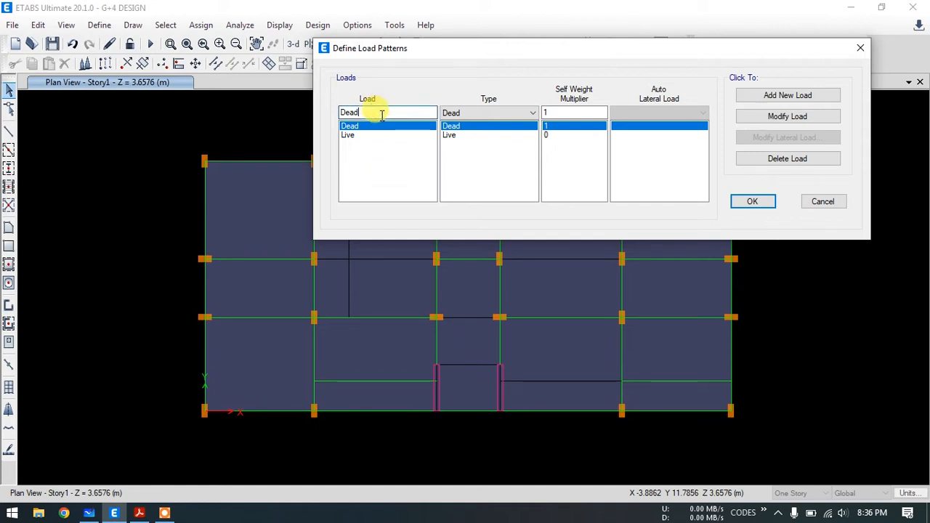
pyautogui.moveTo(380, 114); pyautogui.dragTo(315, 105)
pyautogui.write('S')
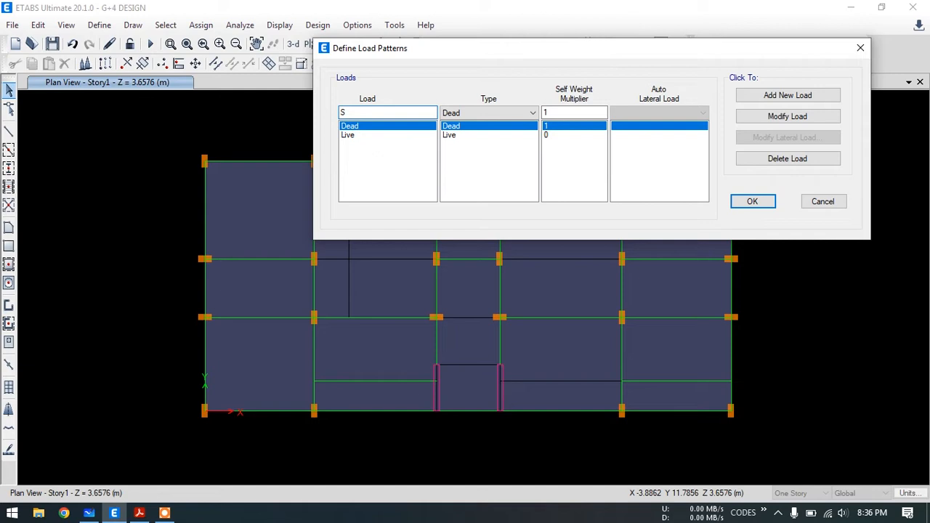
pyautogui.click(494, 115)
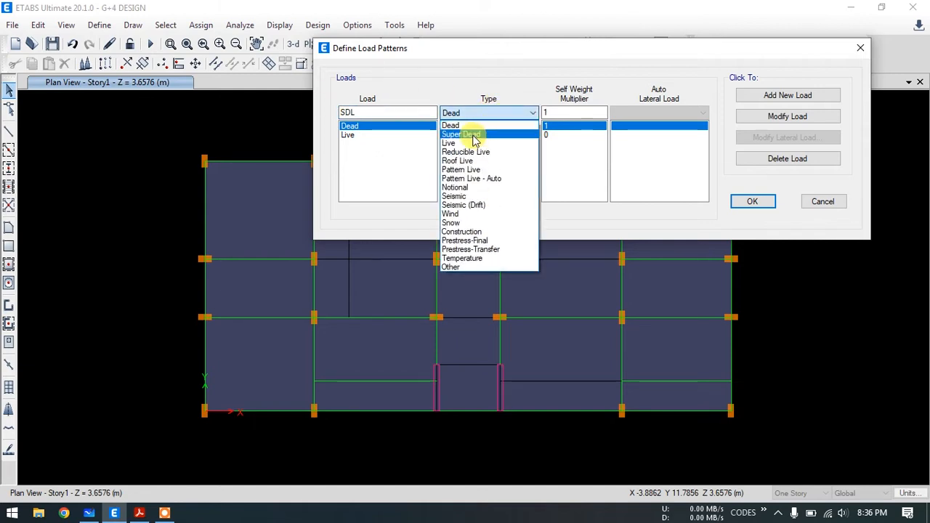
pyautogui.click(474, 136)
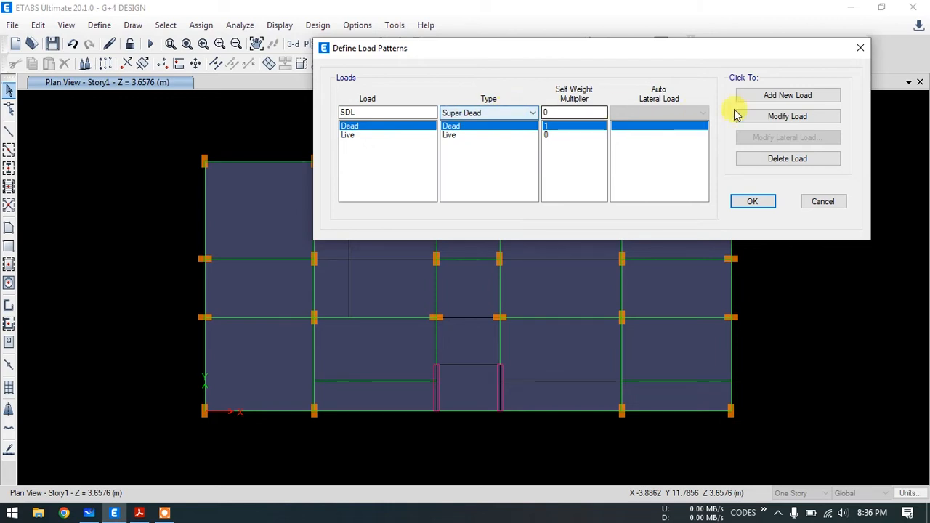
pyautogui.click(799, 97)
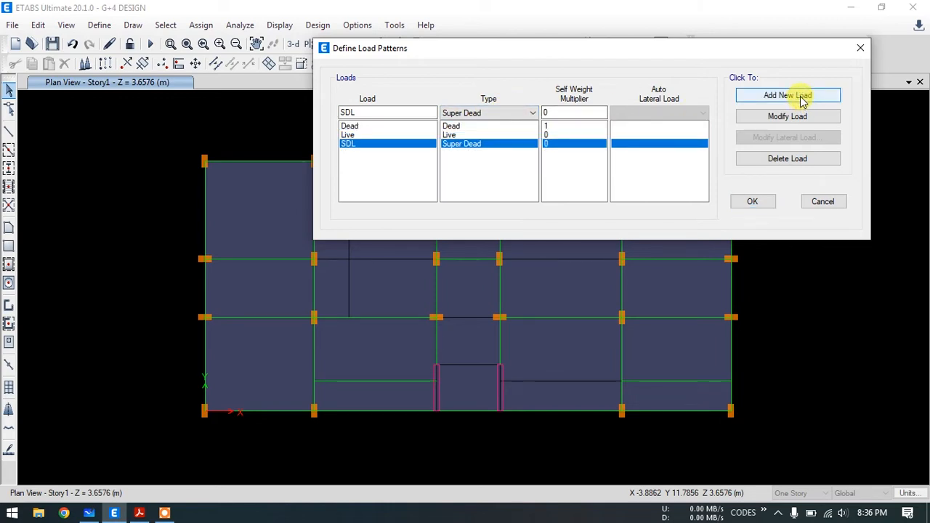
pyautogui.click(356, 126)
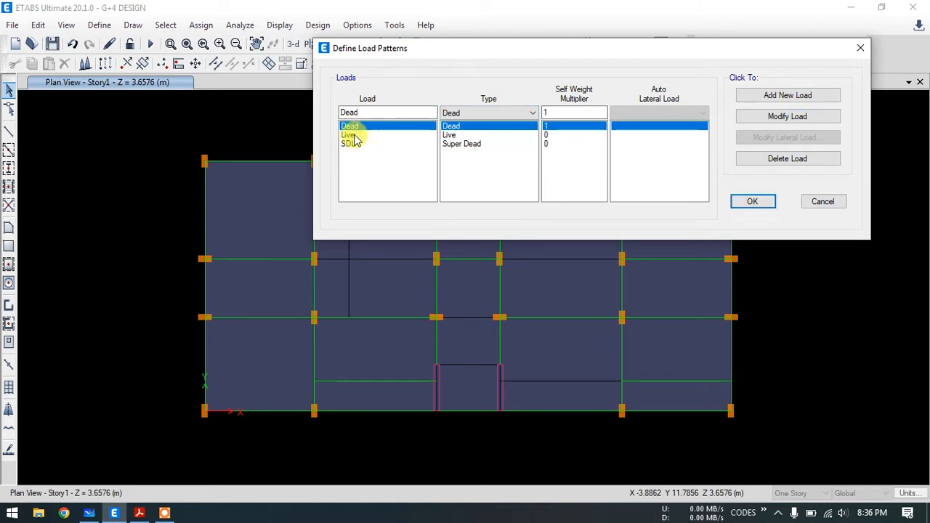
pyautogui.click(353, 136)
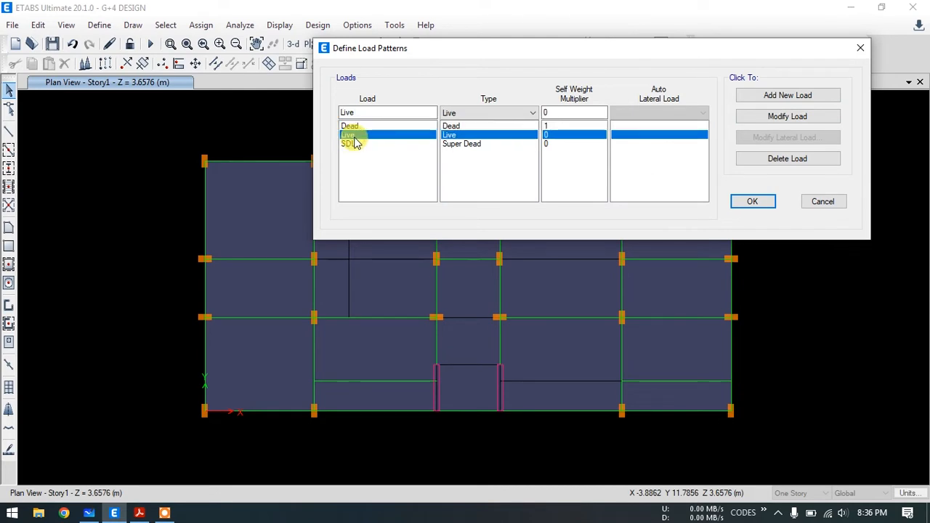
pyautogui.click(352, 143)
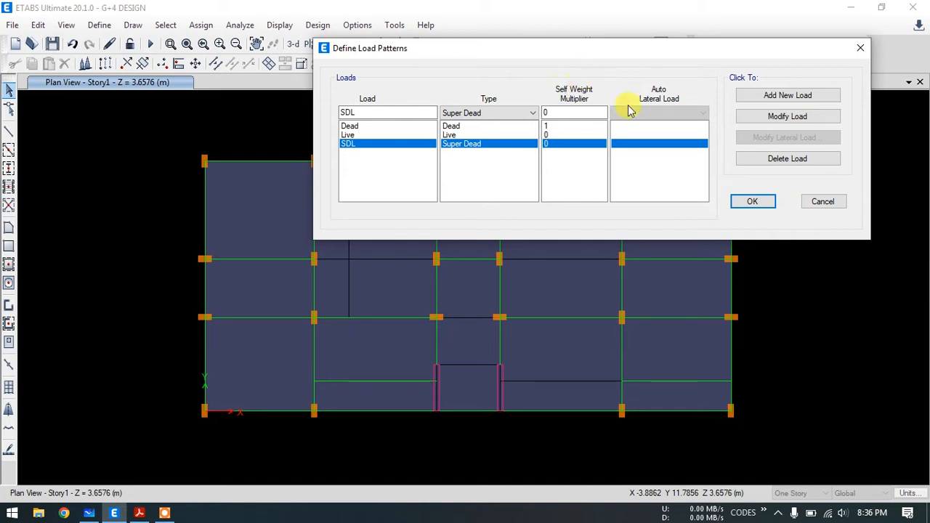
pyautogui.click(748, 203)
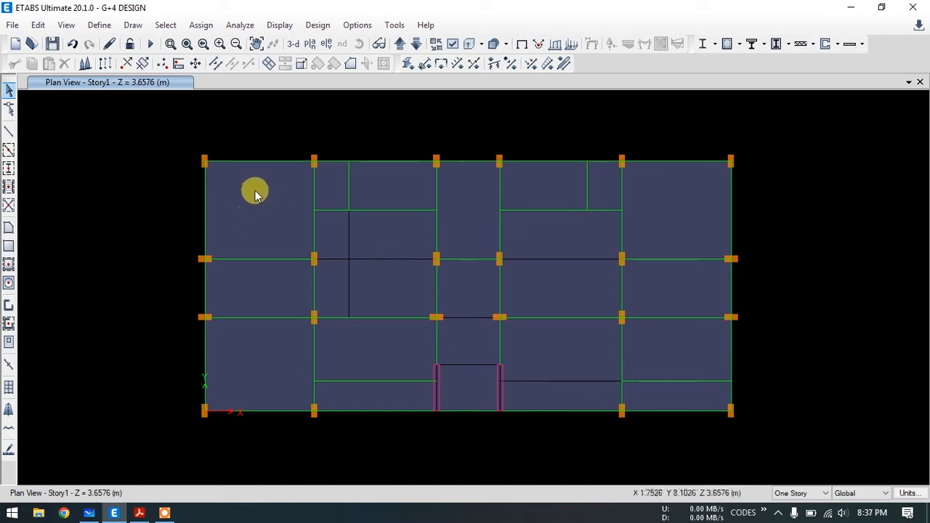
# - Select the upper-left corner slab panel of the Story1 plan and start a uniform shell load assignment with the SDL pattern
pyautogui.click(256, 216)
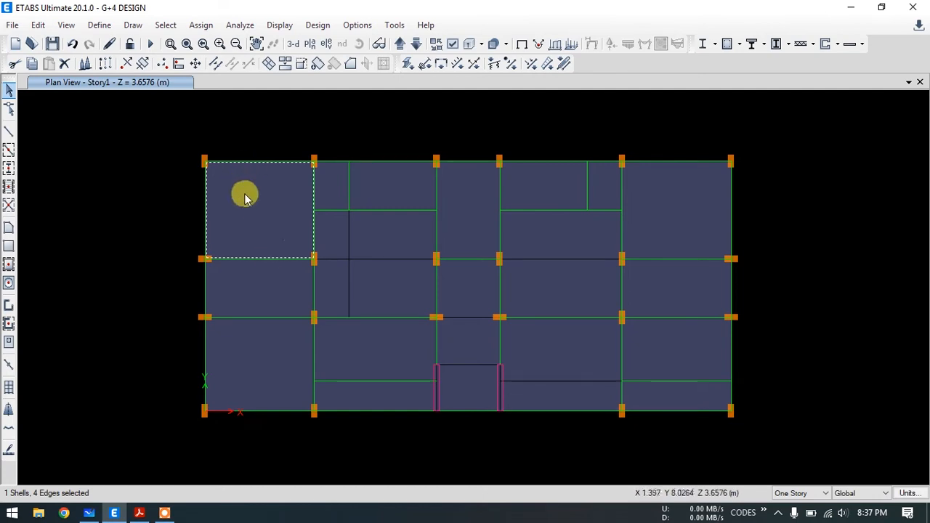
pyautogui.click(201, 26)
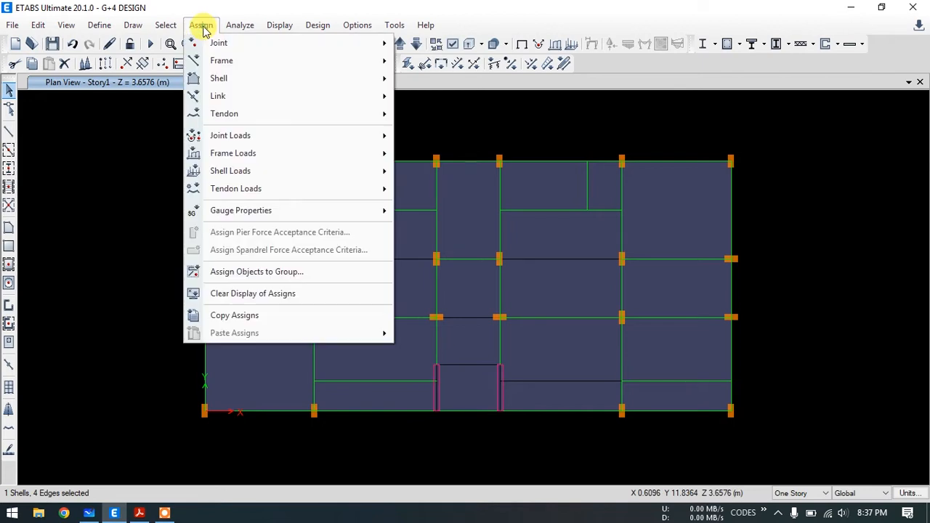
pyautogui.moveTo(223, 177)
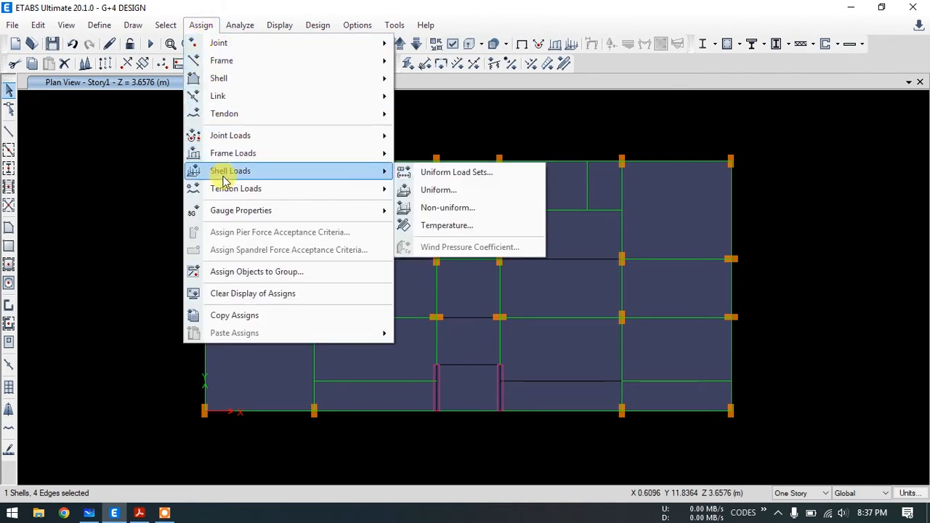
pyautogui.click(445, 193)
pyautogui.moveTo(469, 181); pyautogui.dragTo(686, 120)
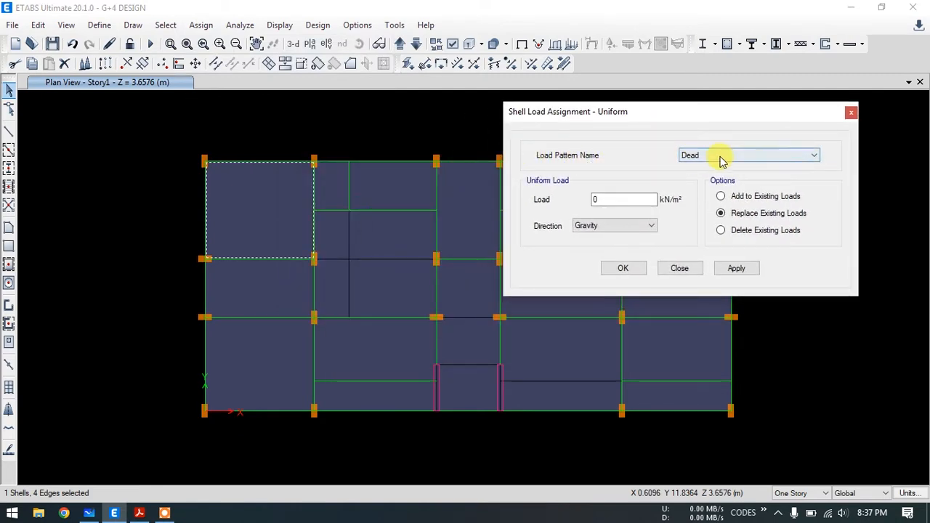
pyautogui.click(721, 156)
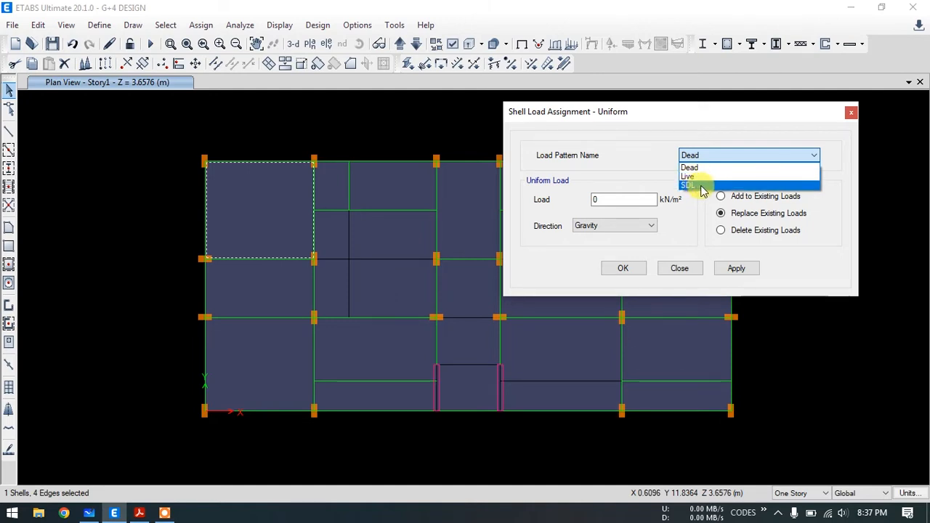
pyautogui.click(702, 186)
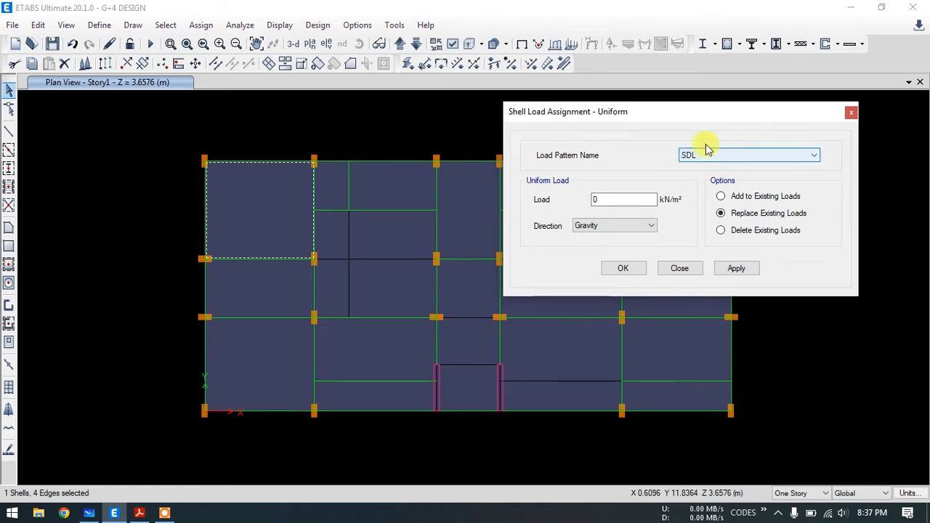
pyautogui.moveTo(663, 118); pyautogui.dragTo(694, 34)
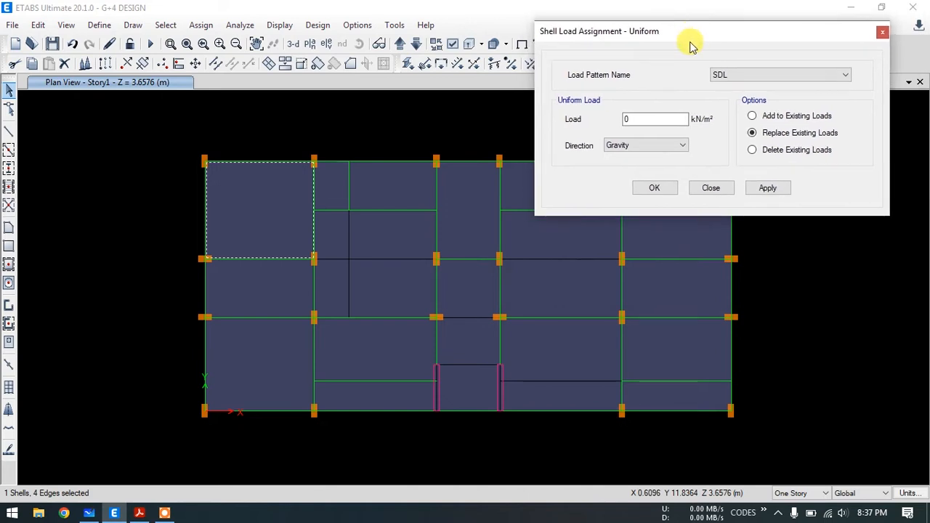
# - Check the typical floor super dead load and its unit in Microsoft Whiteboard, and close the shell load assignment in ETABS
pyautogui.click(89, 513)
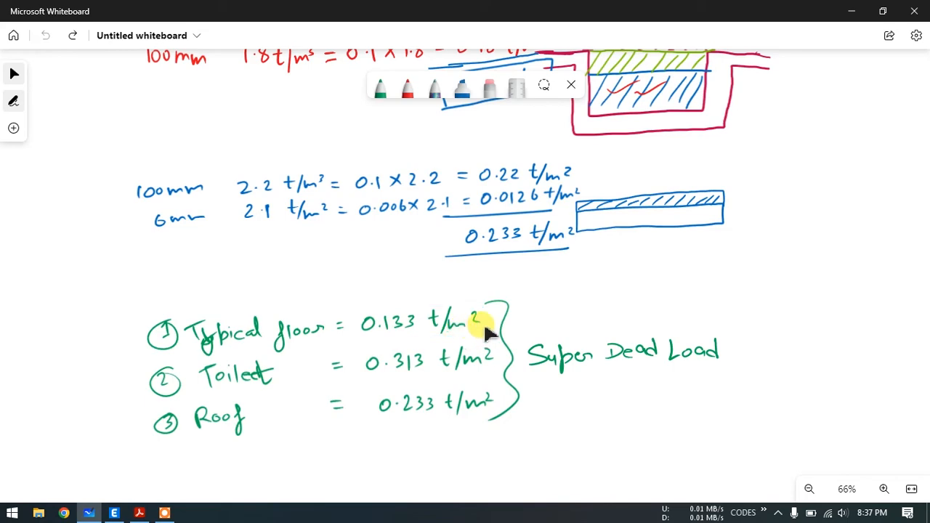
pyautogui.click(851, 11)
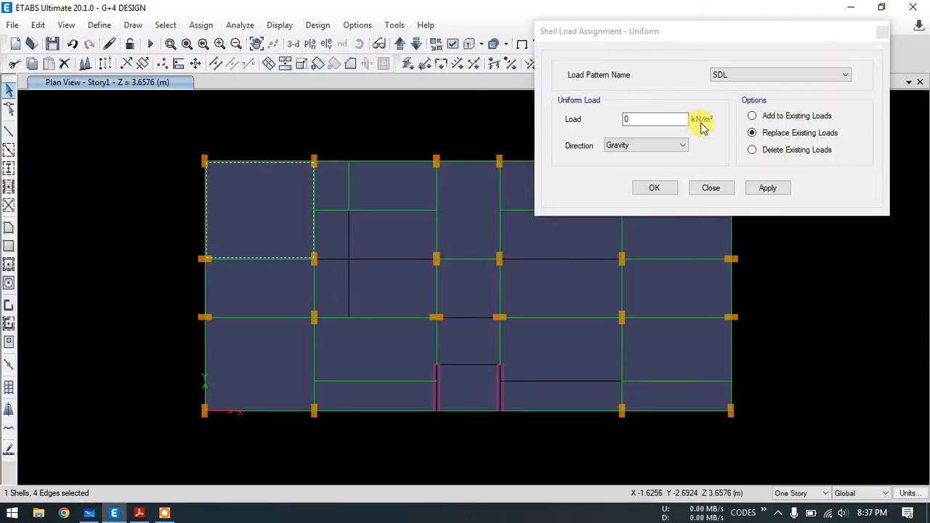
pyautogui.click(711, 190)
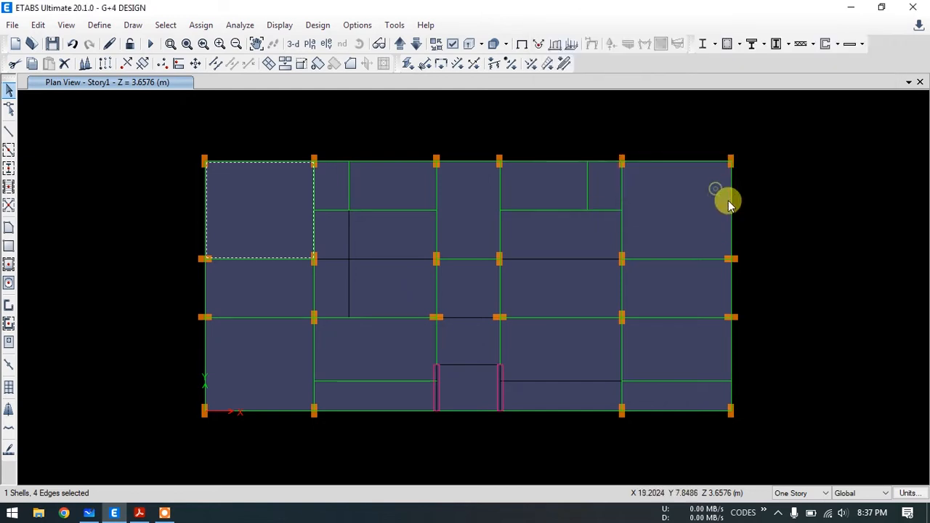
# - Set the model's consistent units to m for length and tonf for force
pyautogui.click(910, 493)
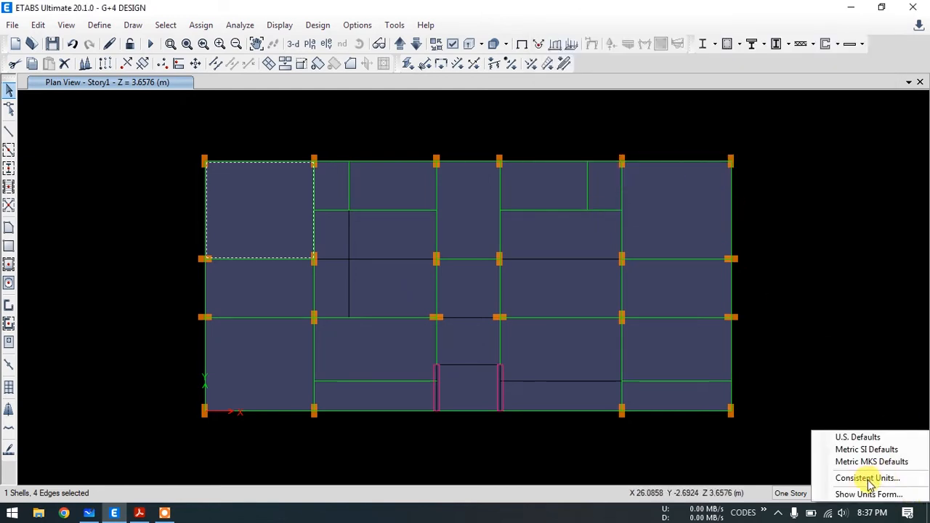
pyautogui.click(868, 479)
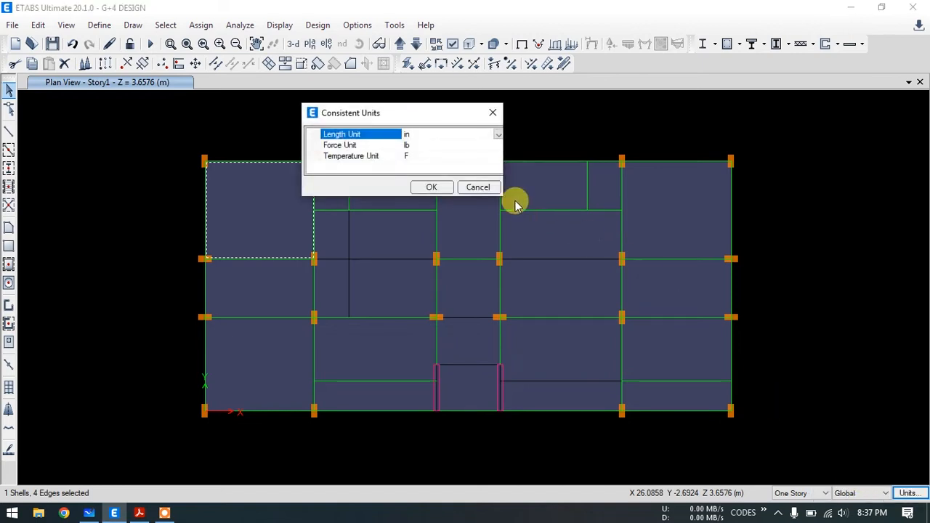
pyautogui.click(498, 135)
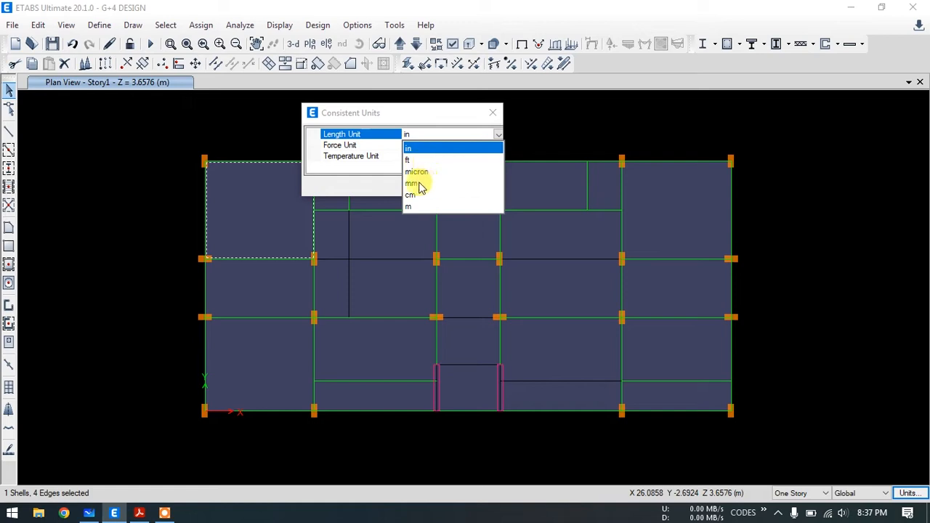
pyautogui.click(409, 205)
pyautogui.click(436, 144)
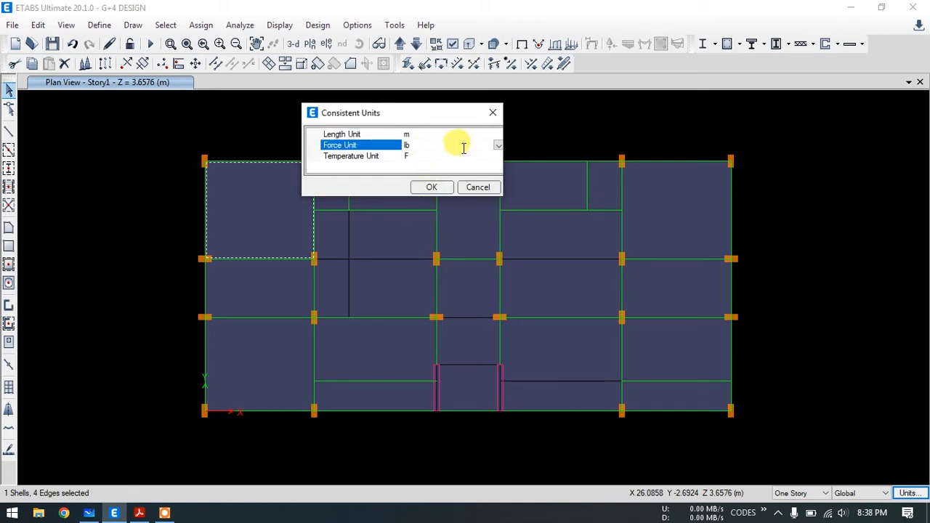
pyautogui.click(497, 145)
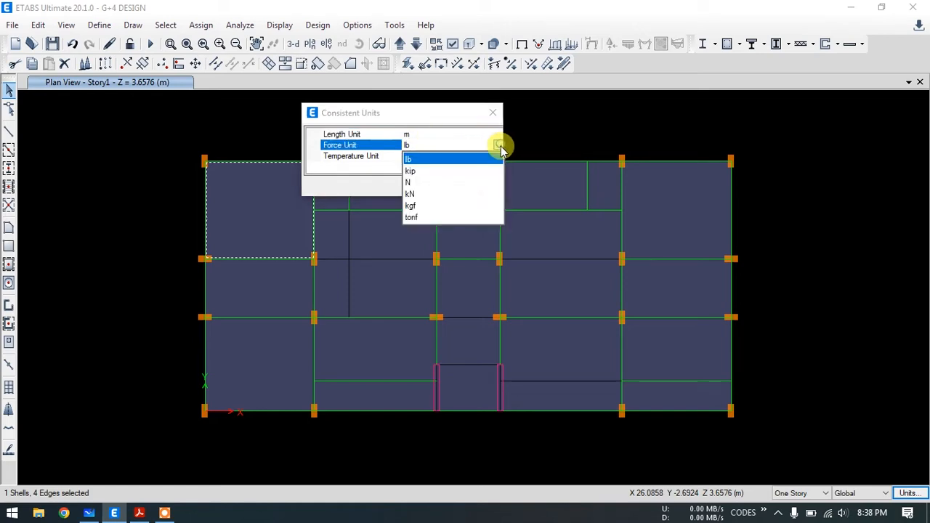
pyautogui.click(420, 218)
pyautogui.click(434, 187)
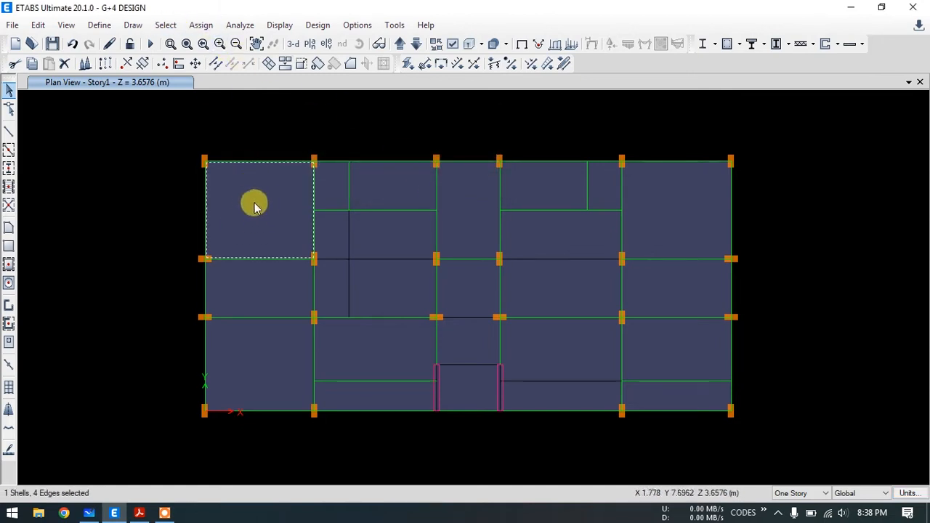
# - Assign a uniform SDL load of 0.133 tonf/m² in the gravity direction to the selected corner slab, checking the value in Microsoft Whiteboard
pyautogui.click(199, 26)
pyautogui.moveTo(232, 174)
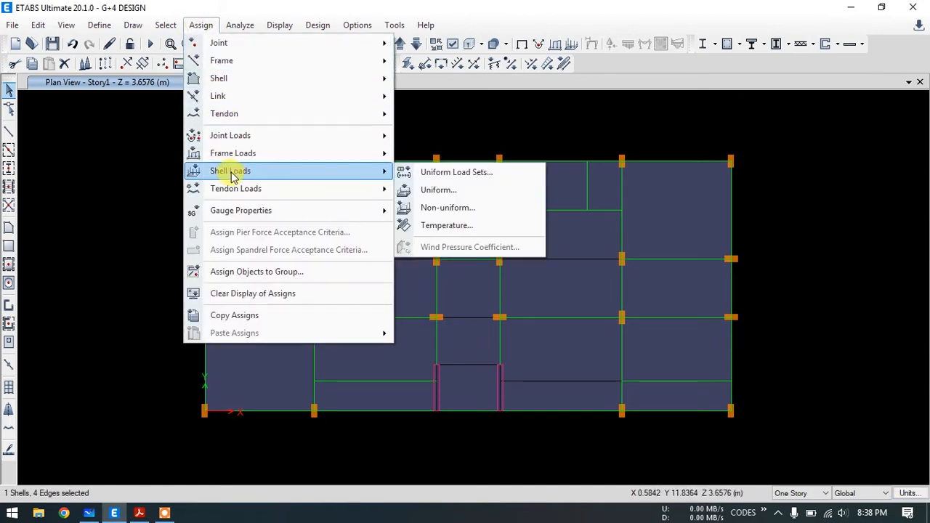
pyautogui.click(450, 193)
pyautogui.click(736, 80)
pyautogui.click(730, 106)
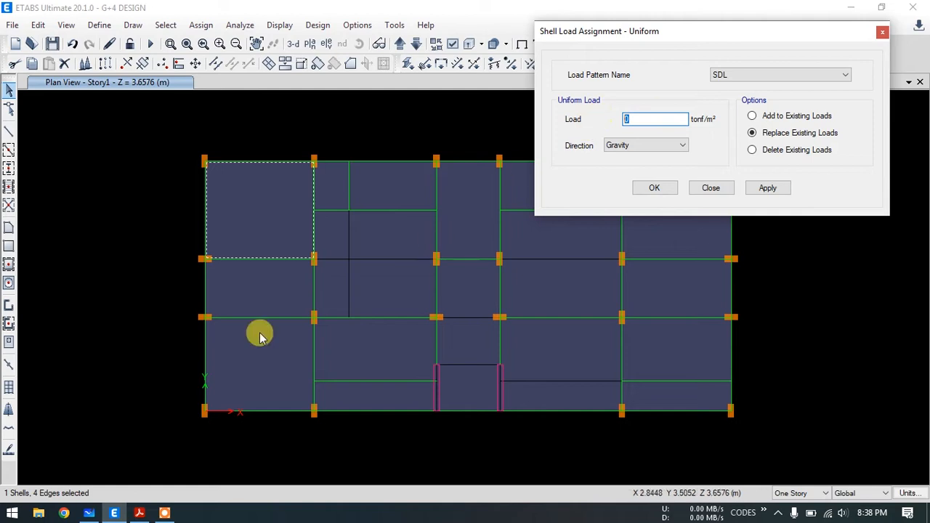
pyautogui.click(91, 516)
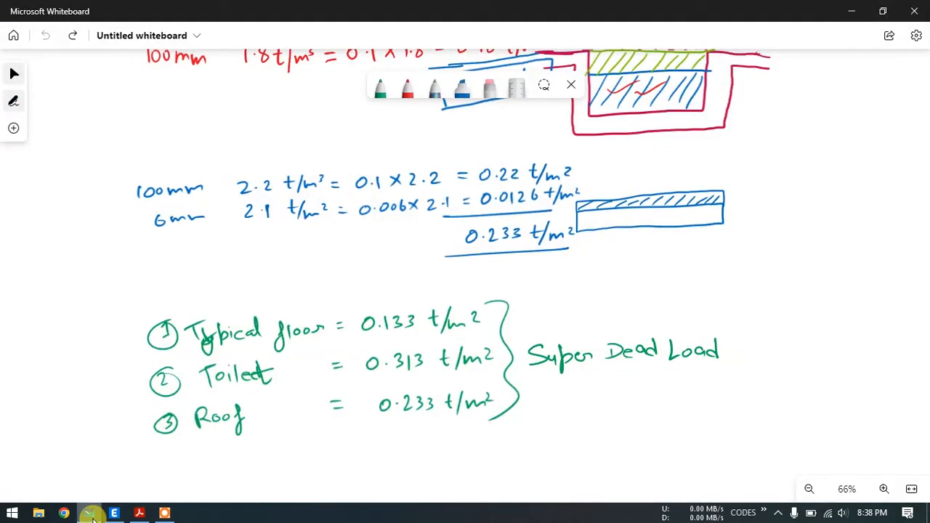
pyautogui.click(113, 513)
pyautogui.click(643, 119)
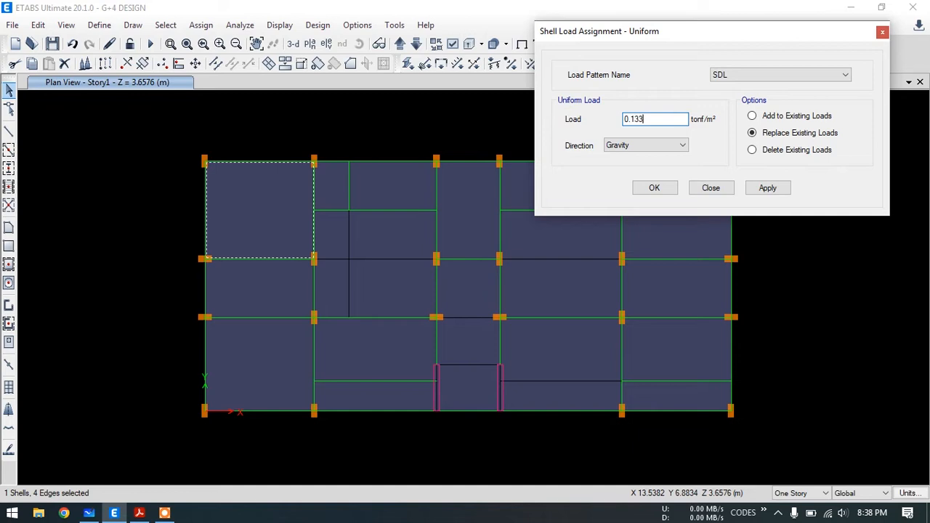
pyautogui.write('0.133')
pyautogui.press('Tab')
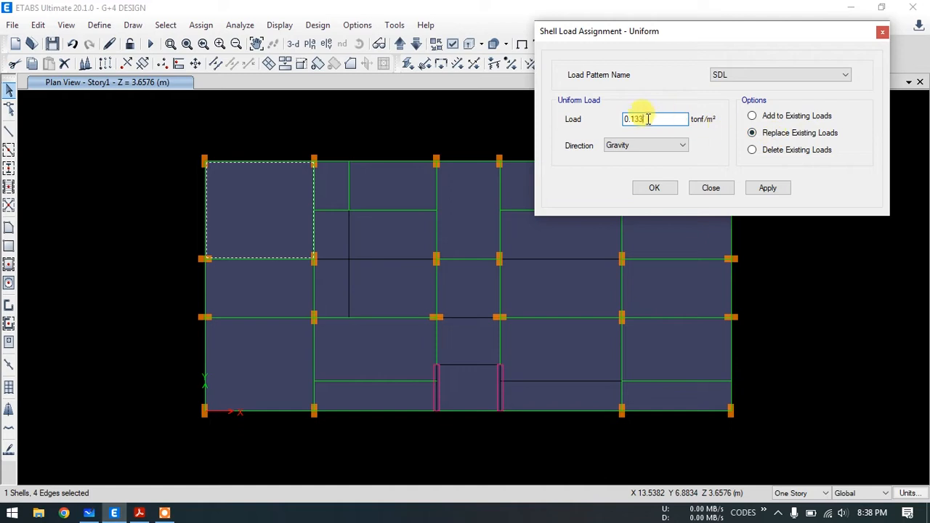
pyautogui.click(768, 188)
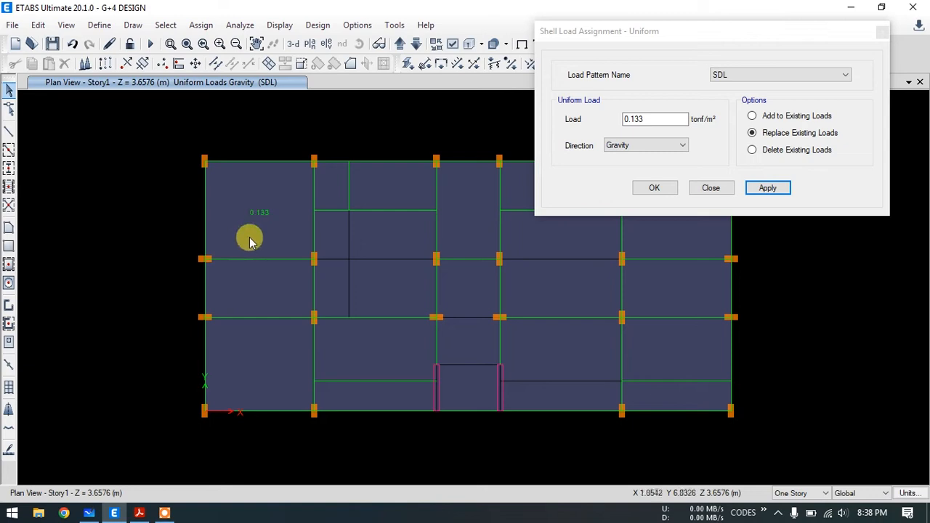
# - Switch to Adobe Acrobat and examine the imposed floor loads for residential buildings in Table 1 of 875_2.pdf
pyautogui.click(140, 513)
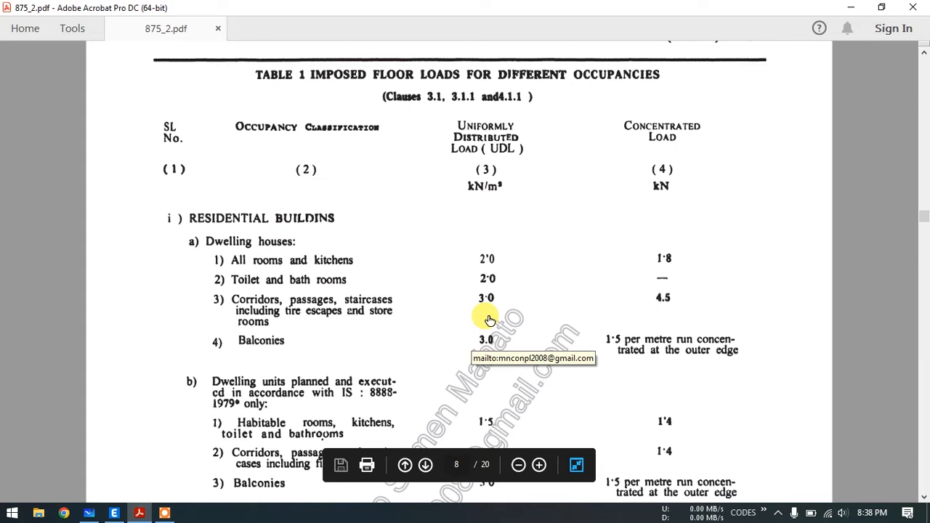
pyautogui.scroll(-1, 443, 224)
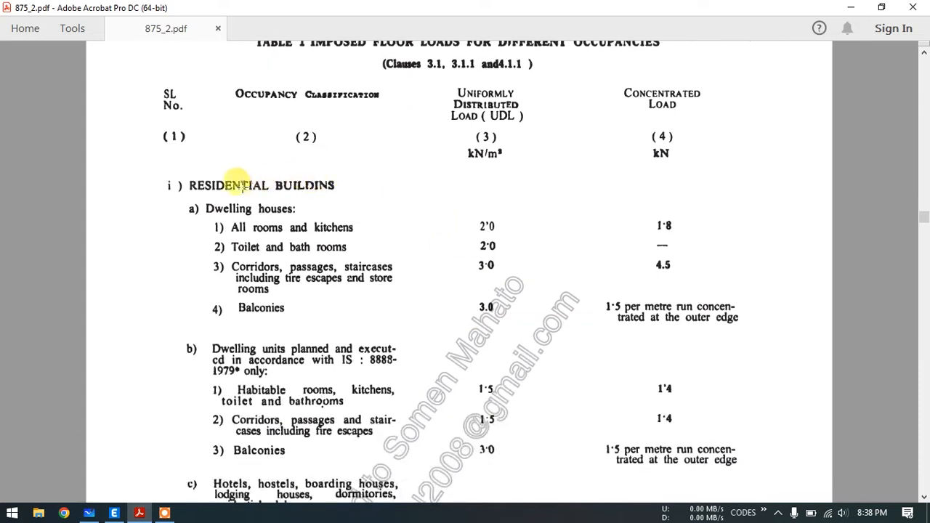
pyautogui.scroll(-10, 301, 208)
pyautogui.scroll(-2, 487, 393)
pyautogui.scroll(12, 447, 353)
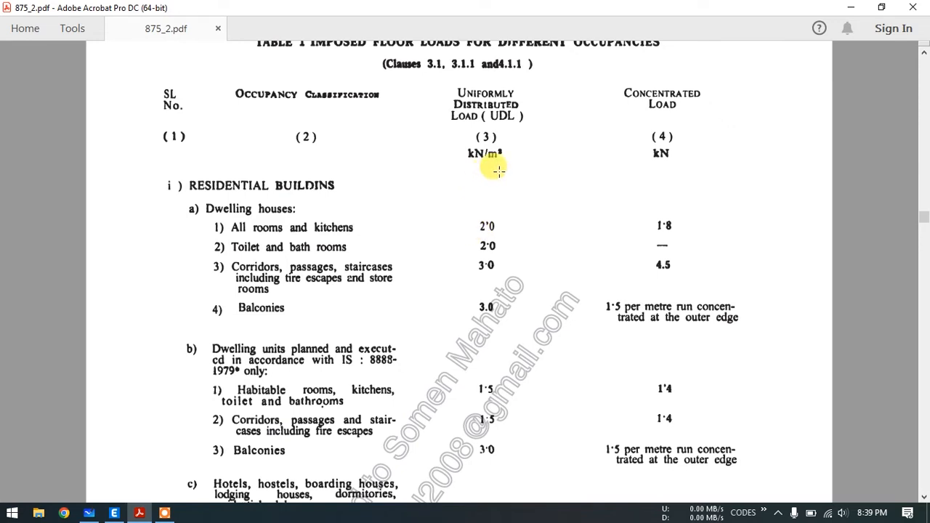
# - Back in ETABS, assign a uniform Live load of 0.2 tonf/m² to the upper-left corner slab panel
pyautogui.click(115, 513)
pyautogui.click(273, 201)
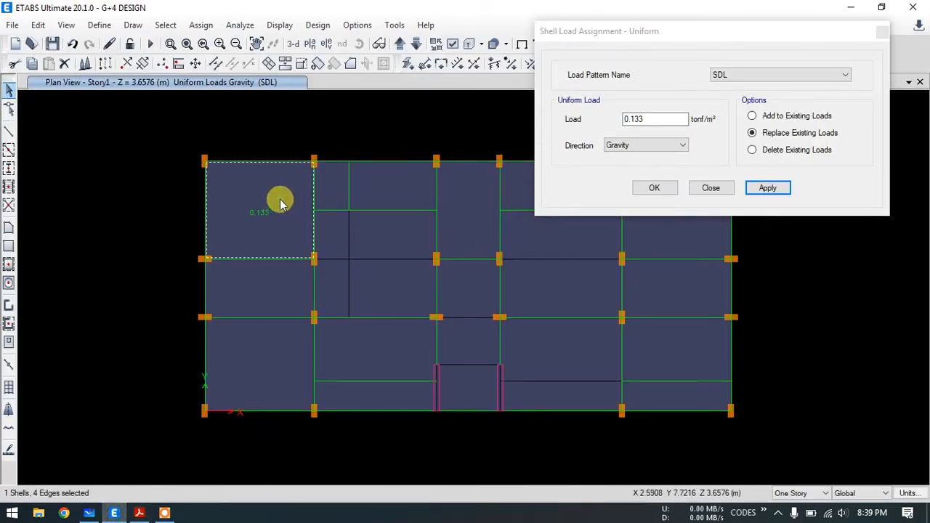
pyautogui.click(744, 75)
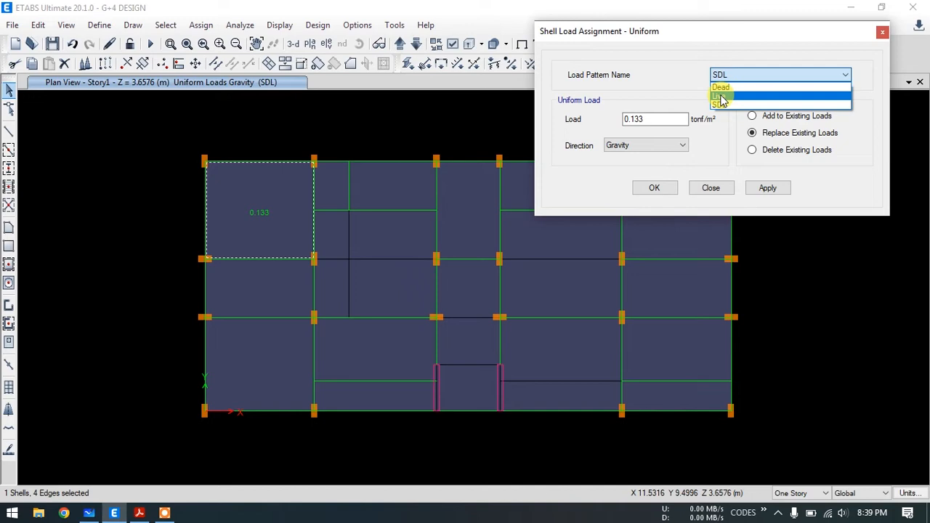
pyautogui.click(721, 97)
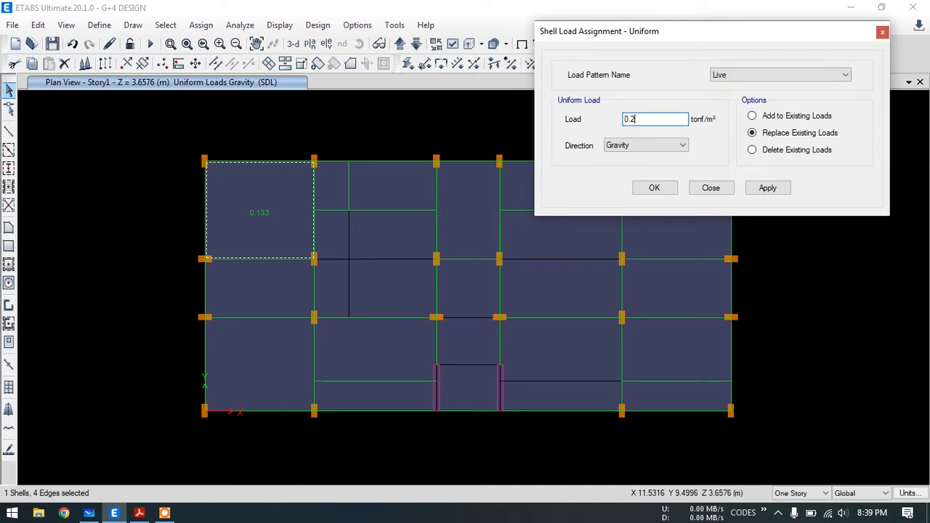
pyautogui.write('0.2')
pyautogui.click(765, 189)
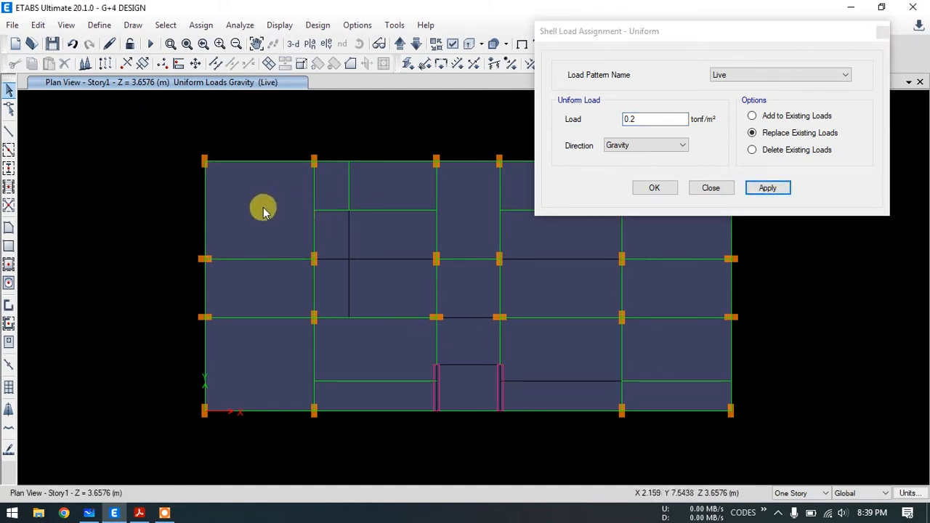
# - Examine the loads assigned to the upper-left corner slab in its slab information, and close it
pyautogui.click(264, 209)
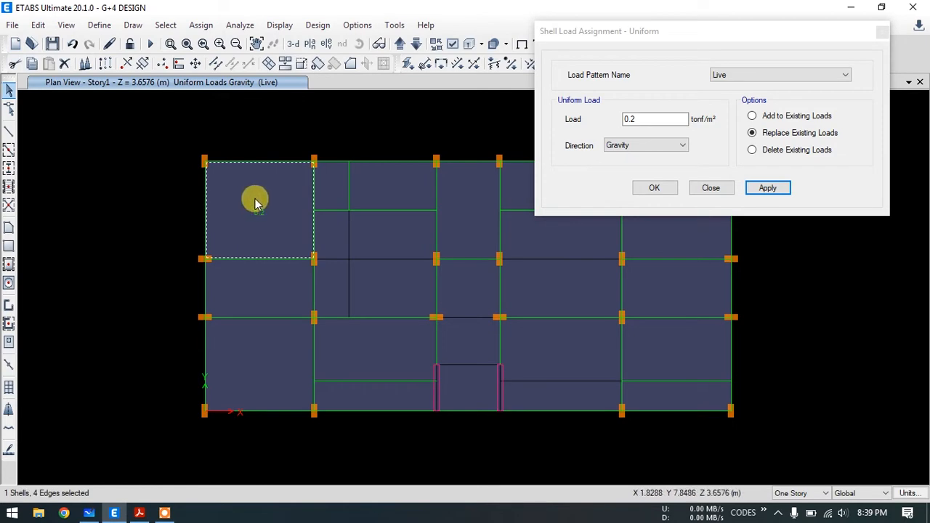
pyautogui.rightClick(255, 201)
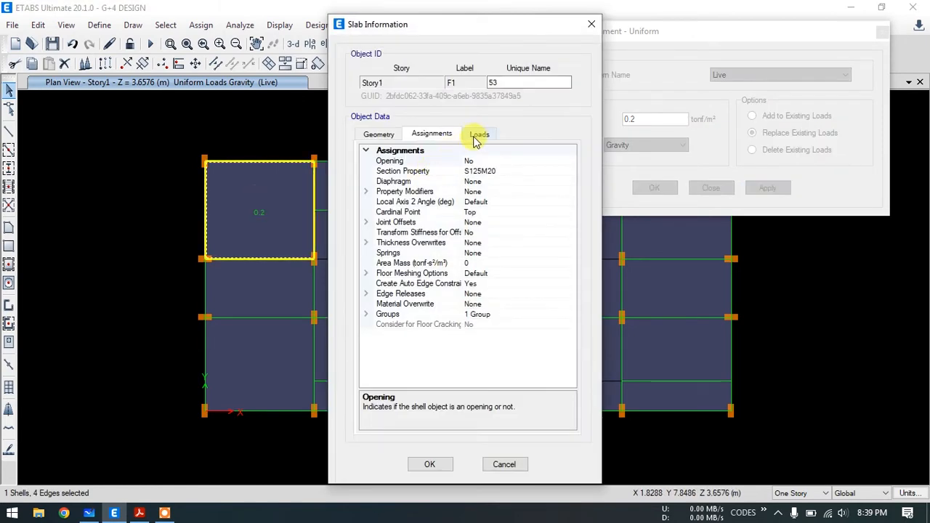
pyautogui.click(481, 134)
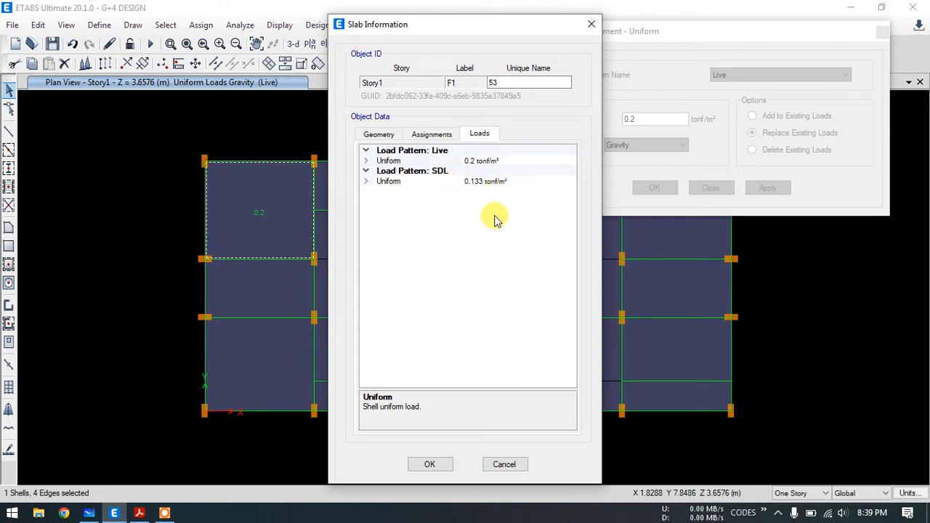
pyautogui.click(424, 465)
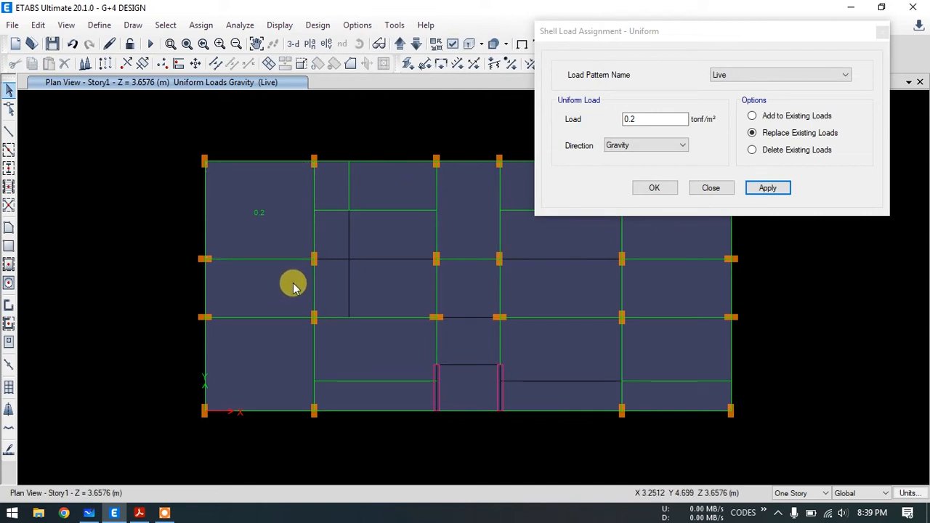
# - Assign a uniform Live load of 0.2 tonf/m² to the lower-left corner, upper-right corner and lower-right large slab panels
pyautogui.click(273, 354)
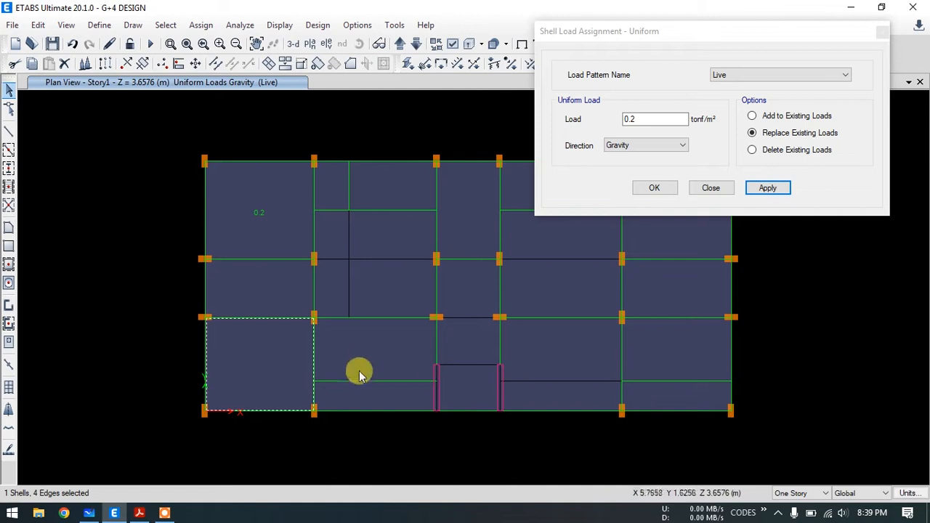
pyautogui.moveTo(421, 291); pyautogui.dragTo(307, 305, button='middle')
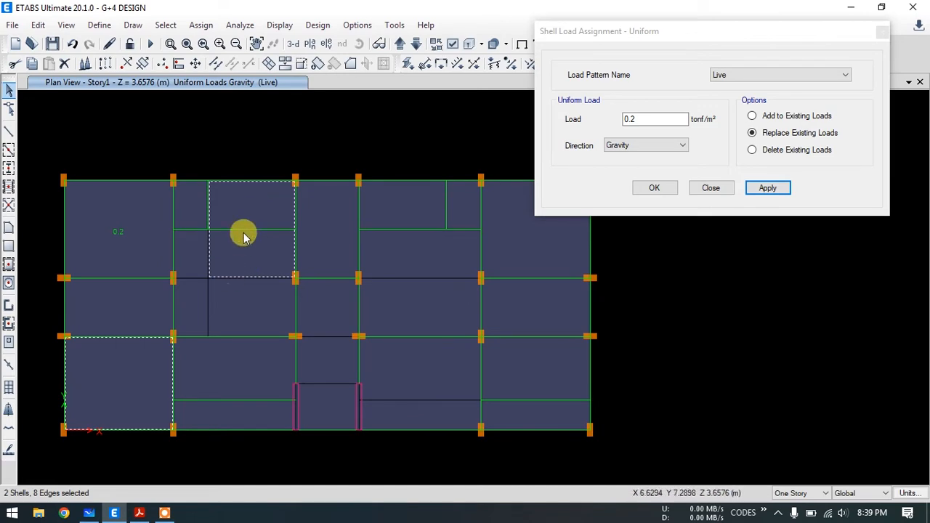
pyautogui.click(240, 254)
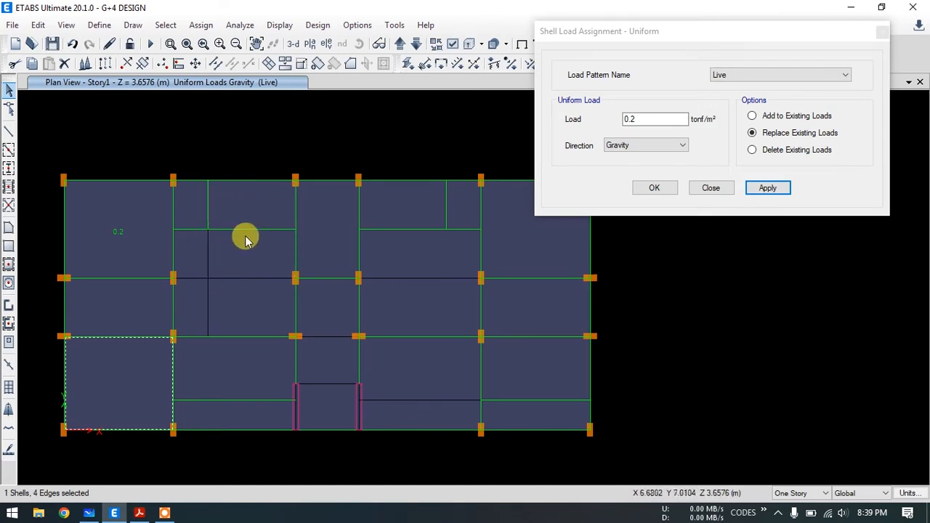
pyautogui.click(515, 250)
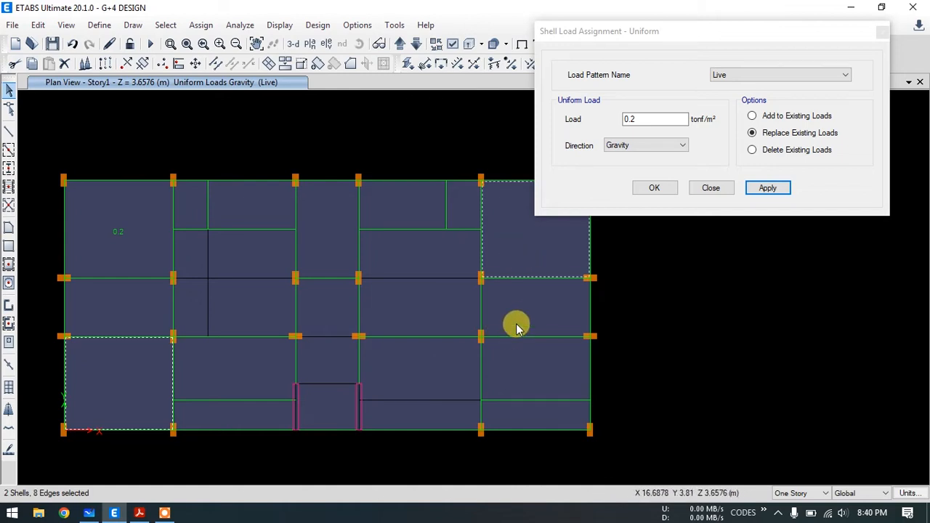
pyautogui.click(536, 374)
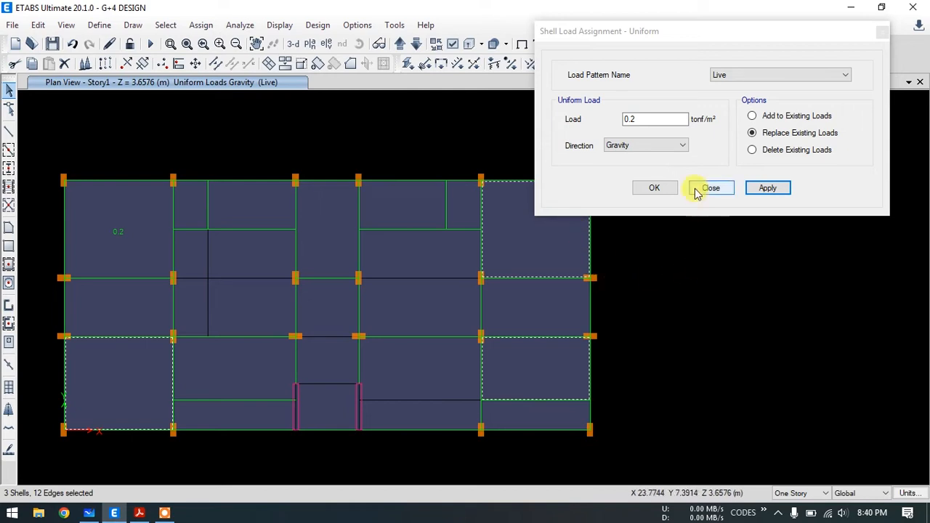
pyautogui.click(746, 81)
pyautogui.doubleClick(643, 121)
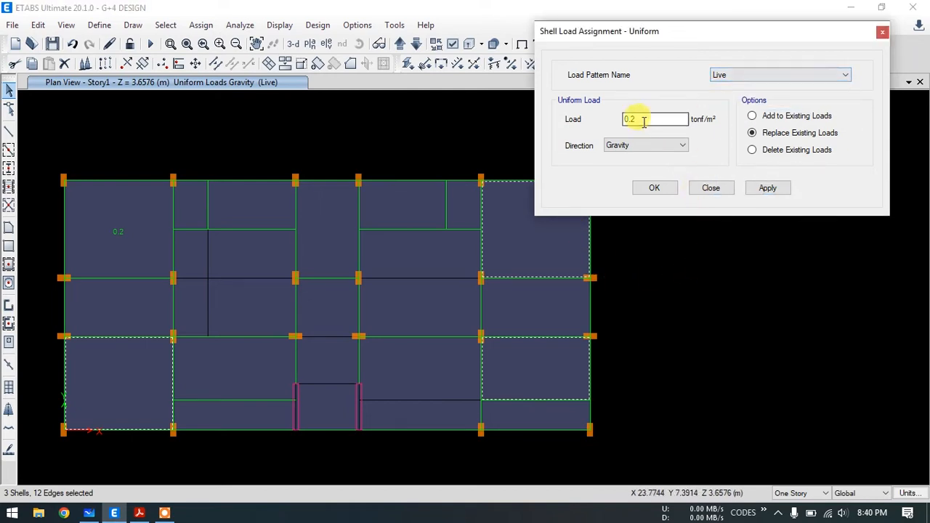
pyautogui.click(767, 187)
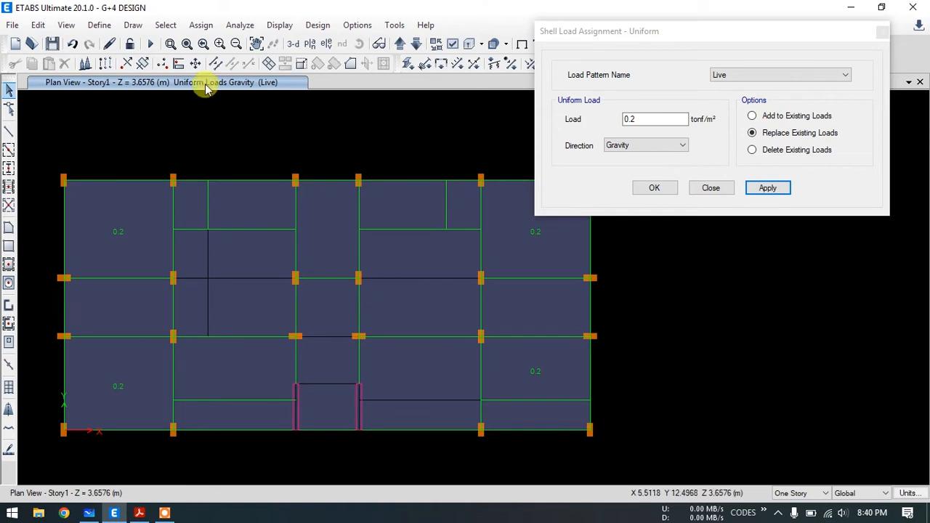
# - Reselect the previous three slab panels, assign them a uniform SDL load of 0.133 tonf/m², and close the load assignment
pyautogui.click(166, 25)
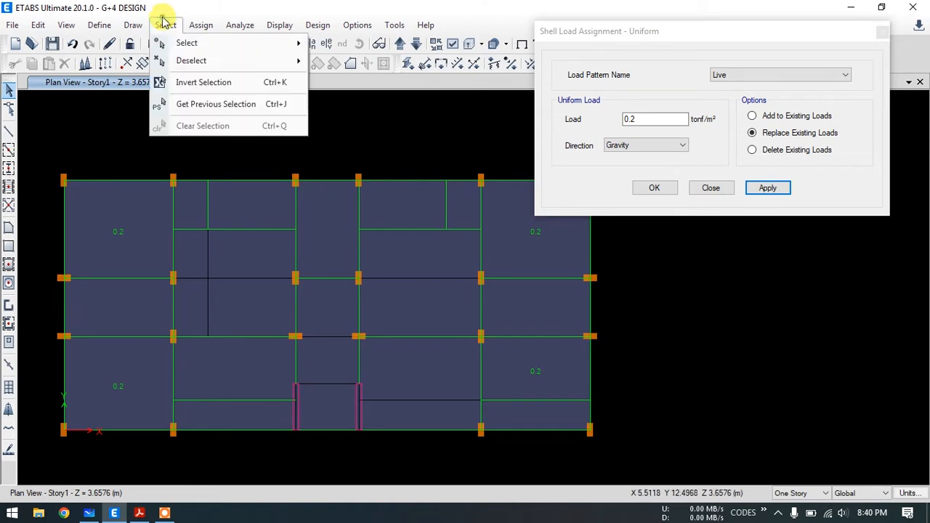
pyautogui.click(217, 106)
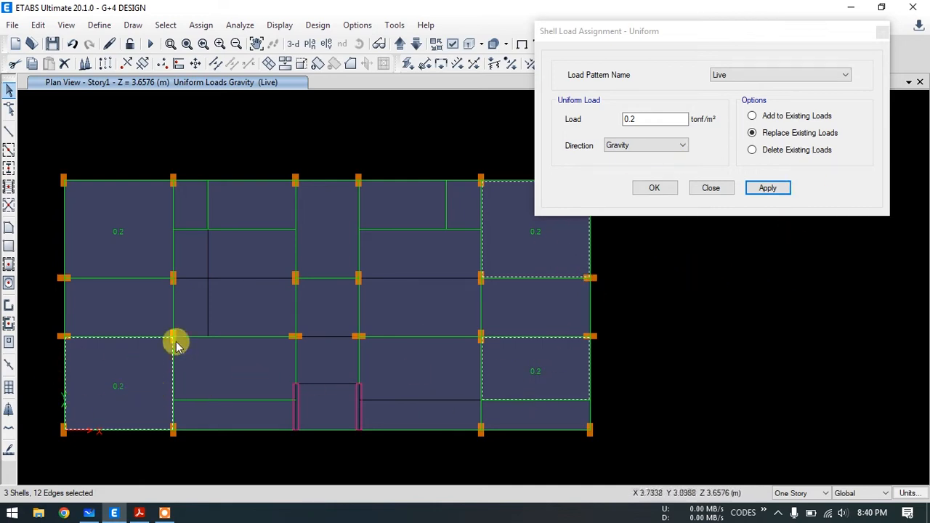
pyautogui.click(792, 75)
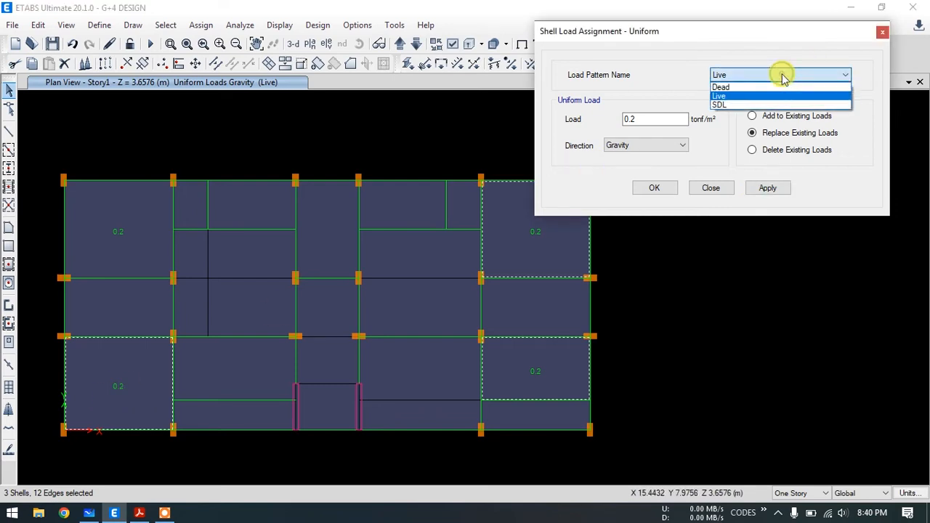
pyautogui.click(747, 106)
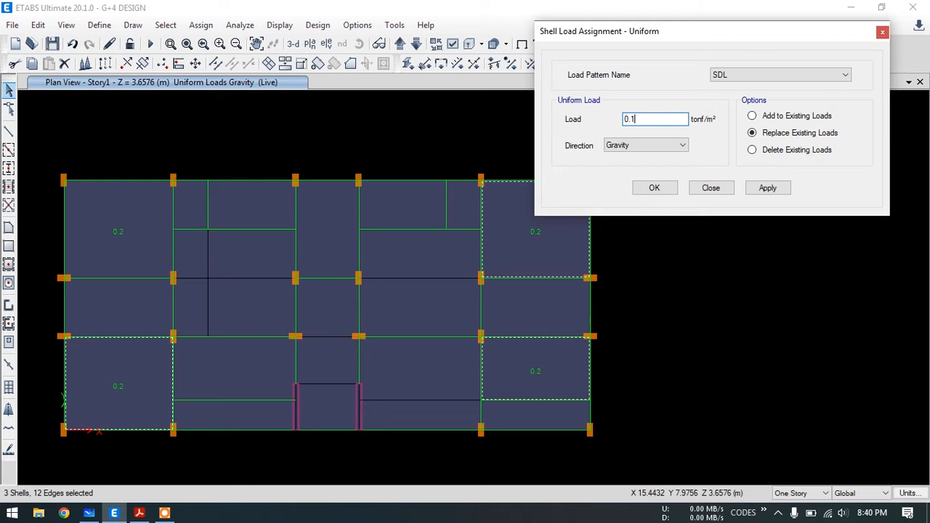
pyautogui.click(770, 186)
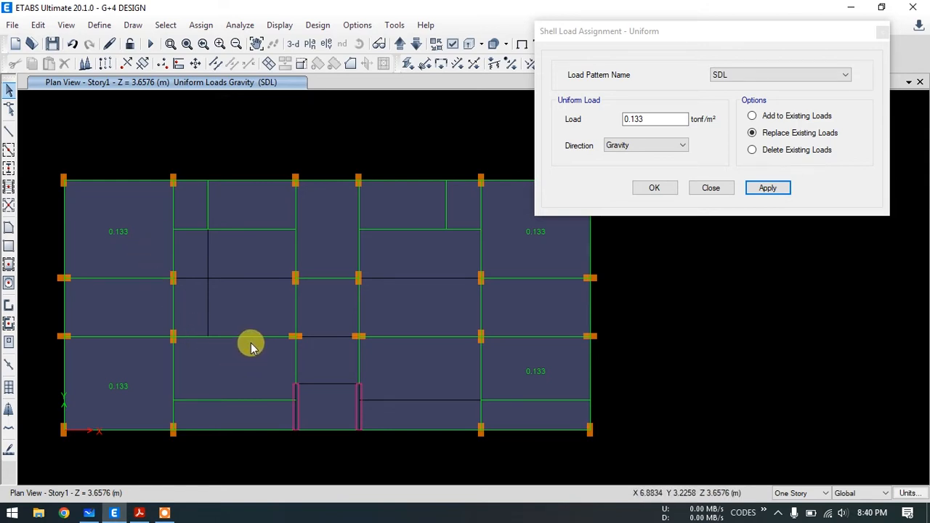
pyautogui.click(767, 79)
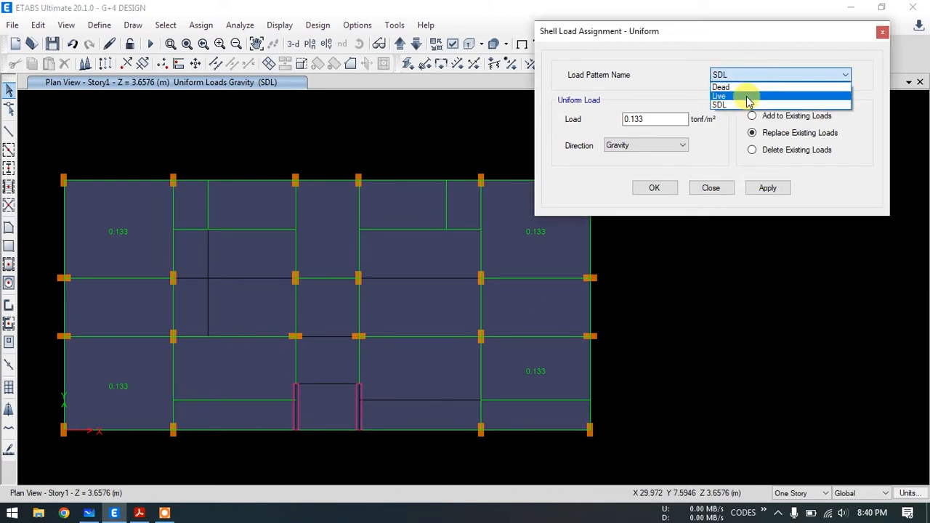
pyautogui.click(764, 75)
pyautogui.click(710, 188)
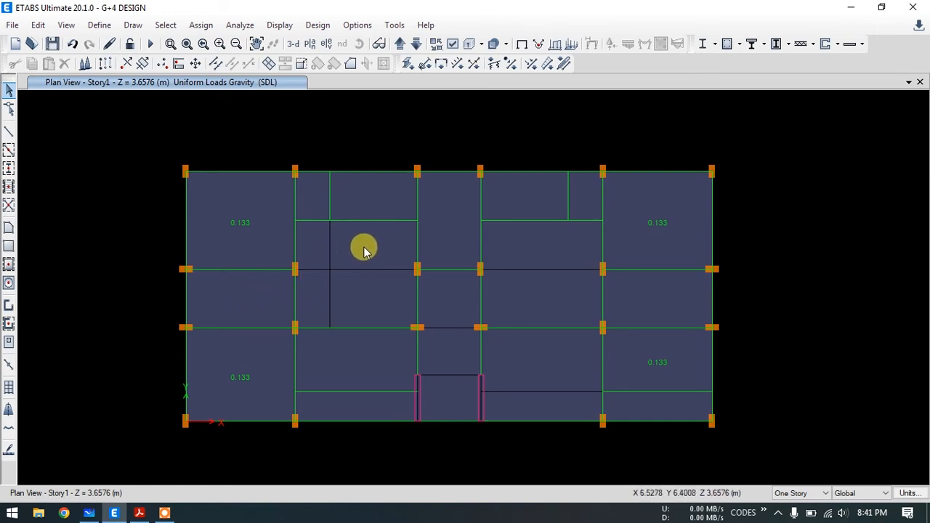
# - Compare the middle slab panel on the building's left side with the toilet in the AutoCAD floor plan and the whiteboard's super dead loads
pyautogui.click(214, 291)
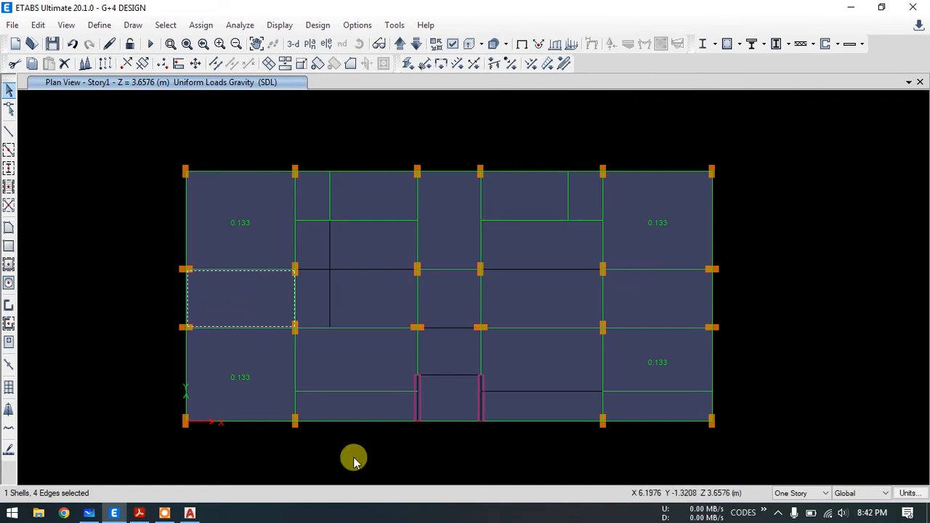
pyautogui.click(189, 512)
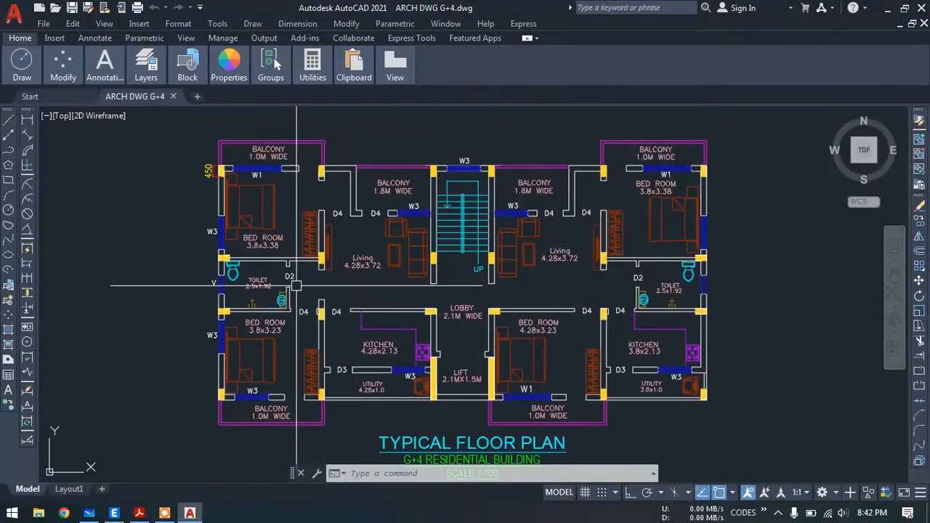
pyautogui.scroll(4, 268, 291)
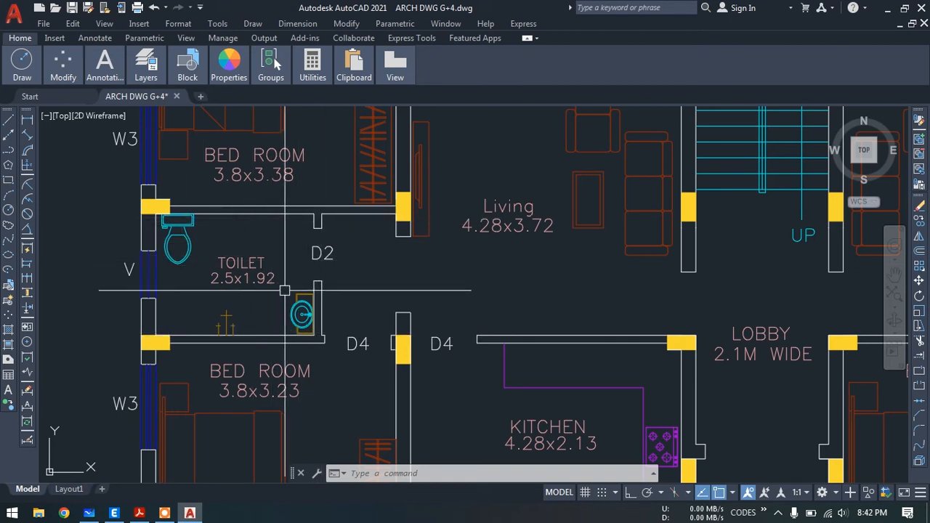
pyautogui.scroll(-2, 291, 289)
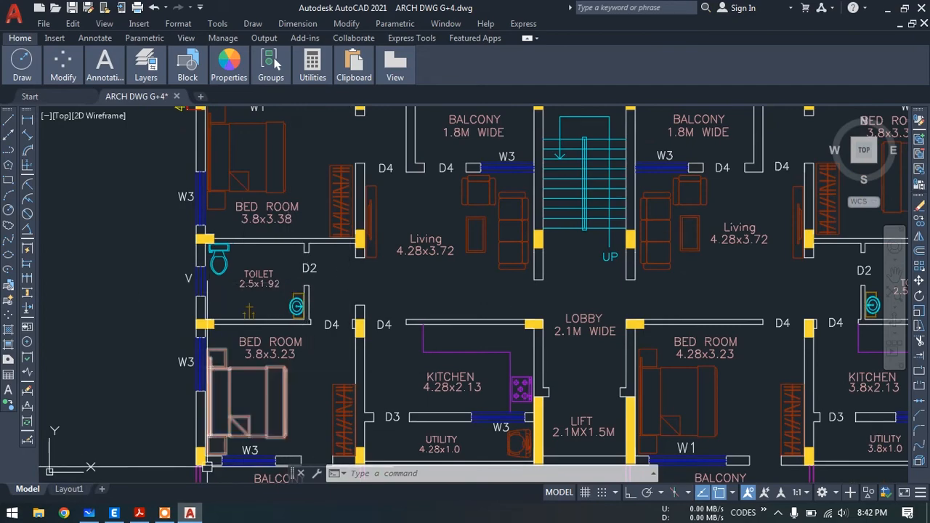
pyautogui.click(114, 513)
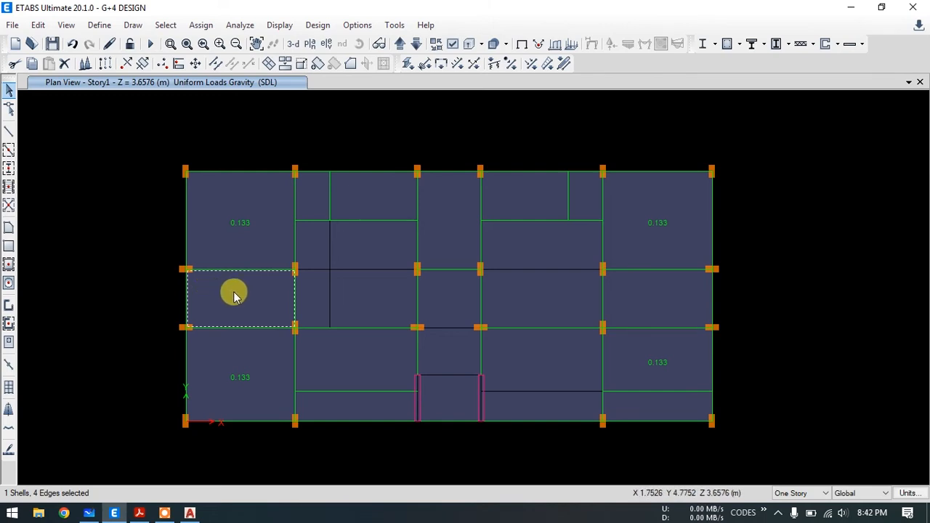
pyautogui.click(98, 513)
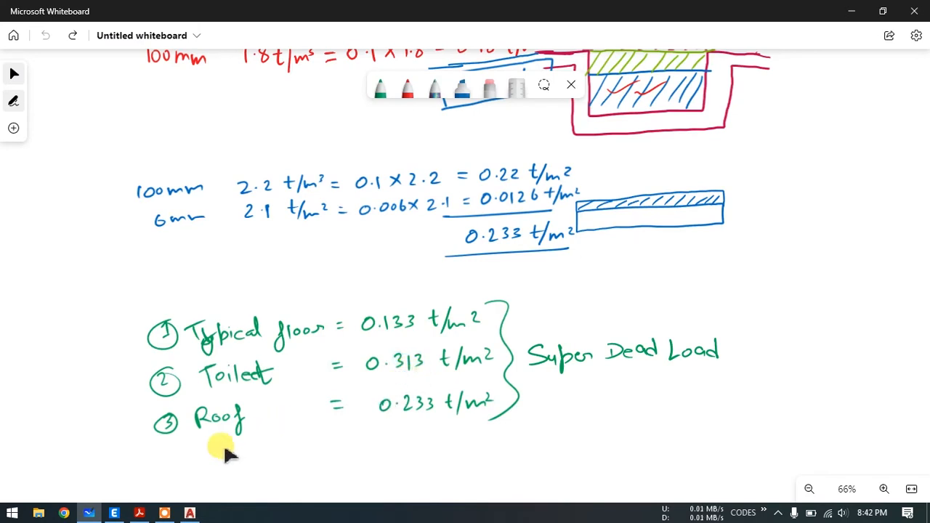
pyautogui.click(114, 513)
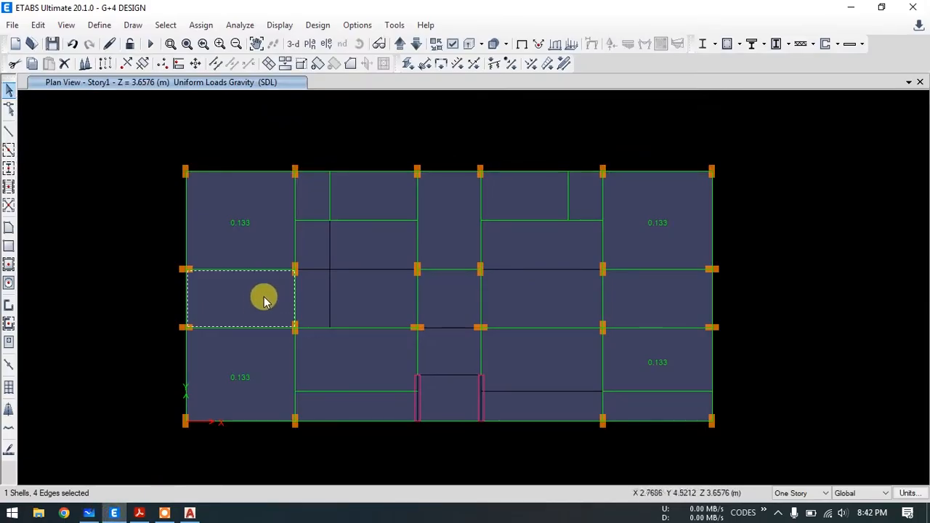
pyautogui.click(189, 513)
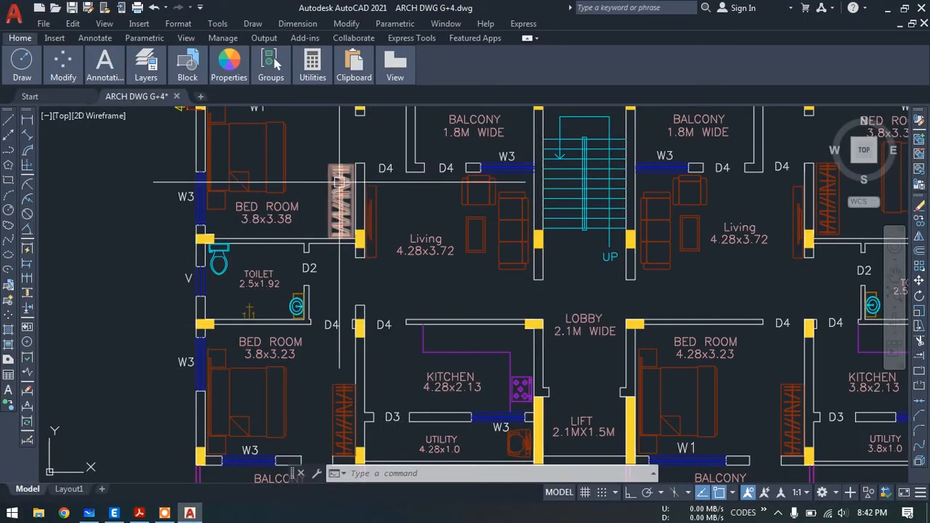
pyautogui.click(114, 513)
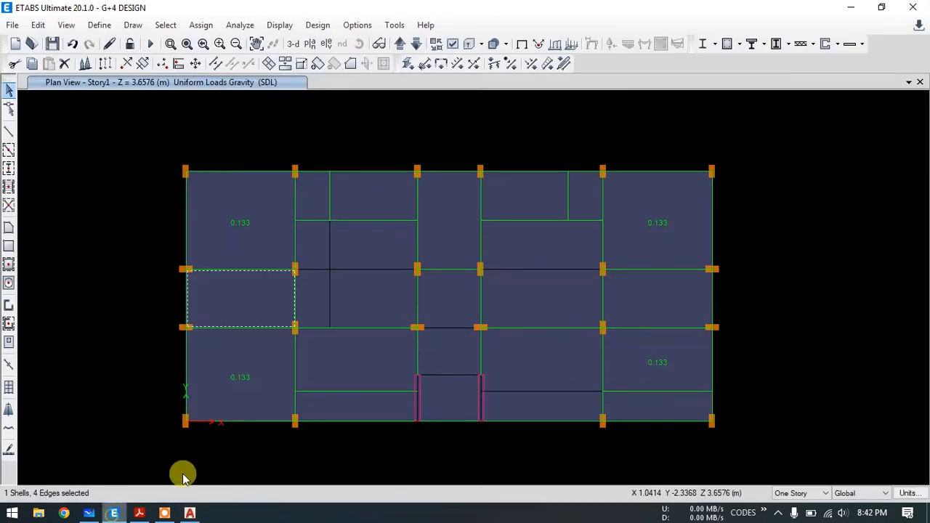
# - In AutoCAD, add a horizontal linear dimension across the left toilet, from the outer wall's inner face to the partition wall's far face
pyautogui.click(190, 513)
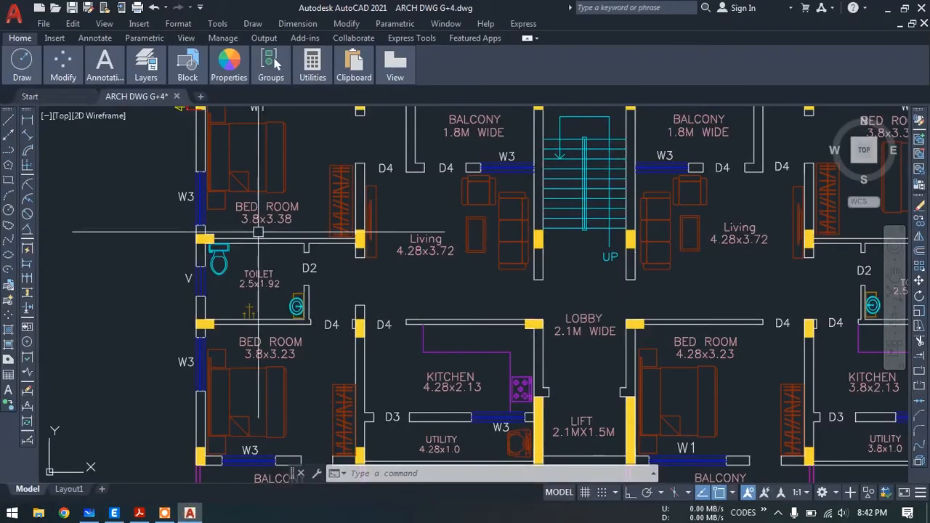
pyautogui.scroll(3, 240, 256)
pyautogui.scroll(-1, 241, 255)
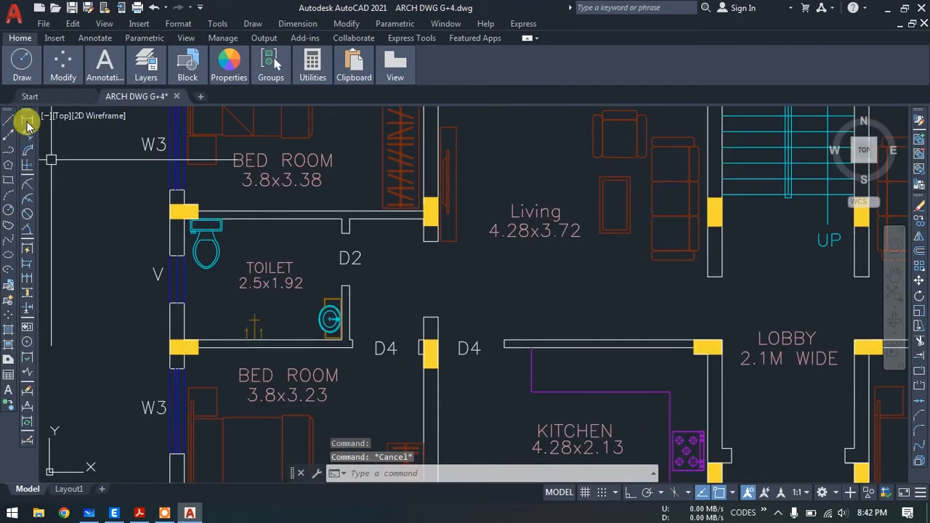
pyautogui.click(27, 119)
pyautogui.scroll(2, 192, 245)
pyautogui.click(196, 205)
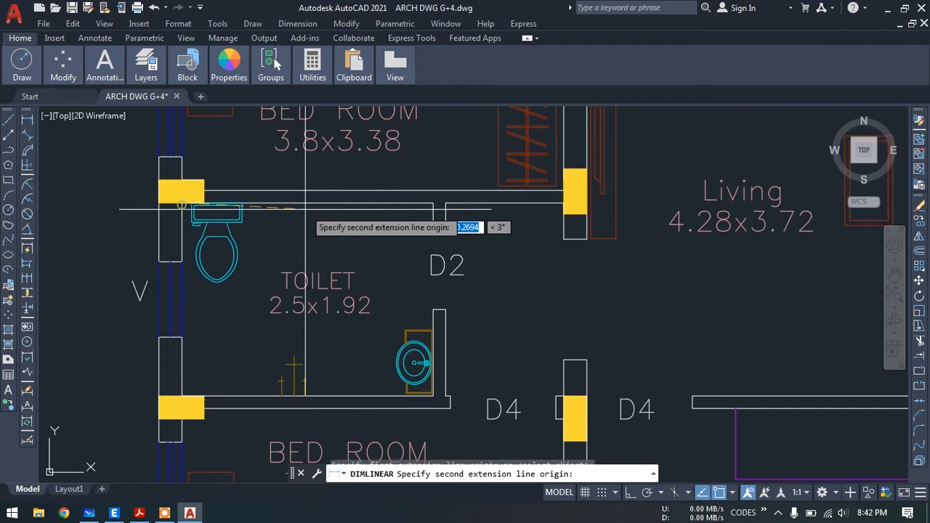
pyautogui.click(433, 203)
pyautogui.click(405, 255)
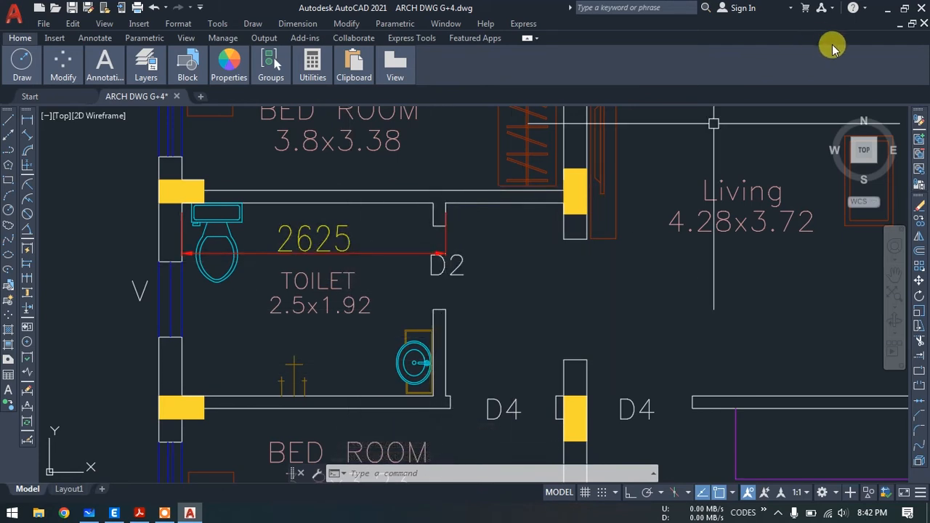
# - Back in ETABS, draw a frame line with property None and a 2.625 m plan offset from the left middle slab panel's outer edge
pyautogui.click(115, 513)
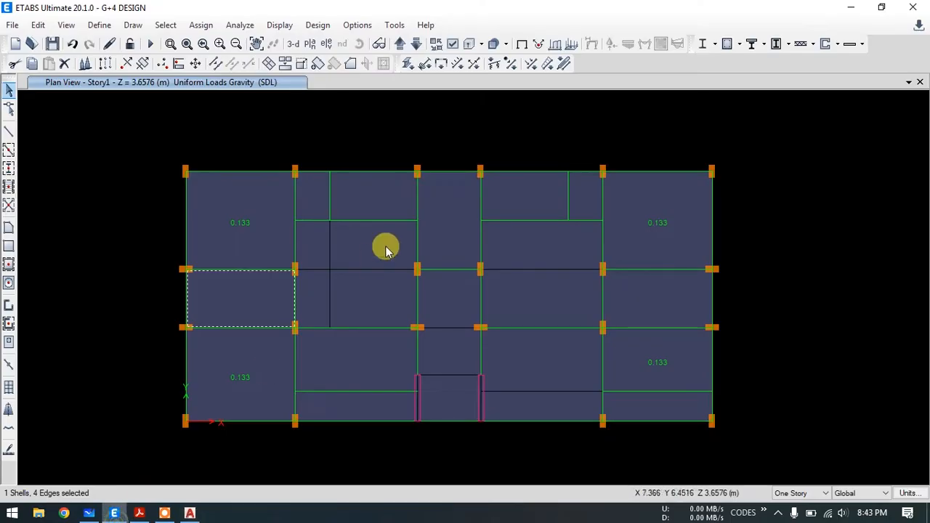
pyautogui.click(239, 284)
pyautogui.click(9, 131)
pyautogui.moveTo(565, 115); pyautogui.dragTo(753, 97)
pyautogui.click(710, 125)
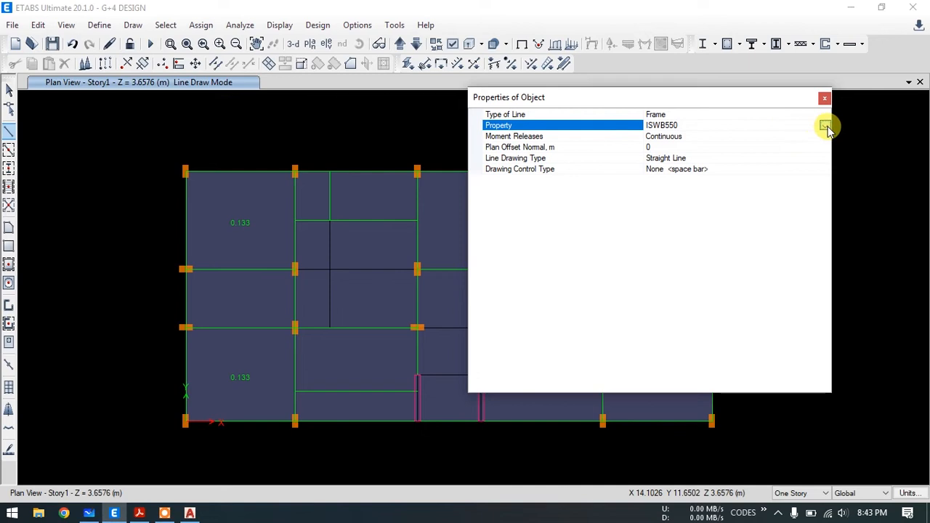
pyautogui.click(825, 126)
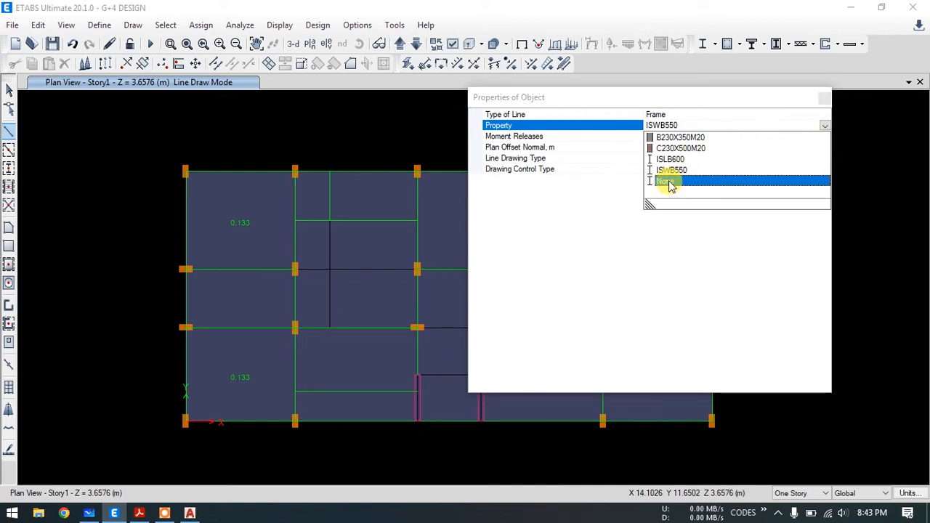
pyautogui.click(672, 182)
pyautogui.click(676, 148)
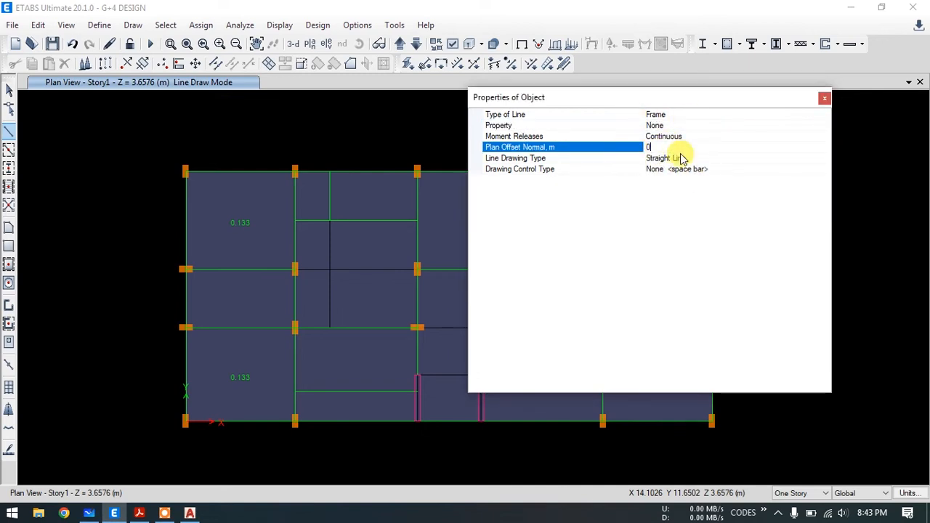
pyautogui.moveTo(644, 147); pyautogui.dragTo(640, 147)
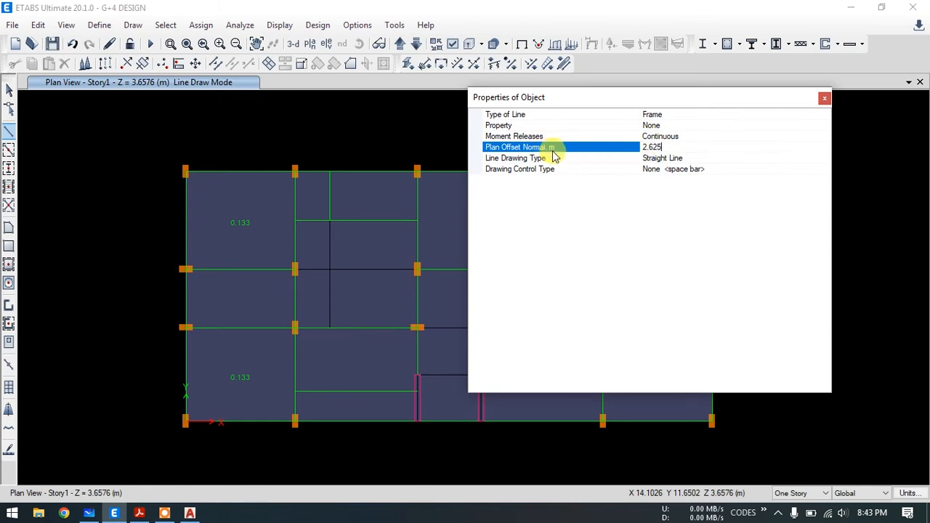
pyautogui.click(185, 272)
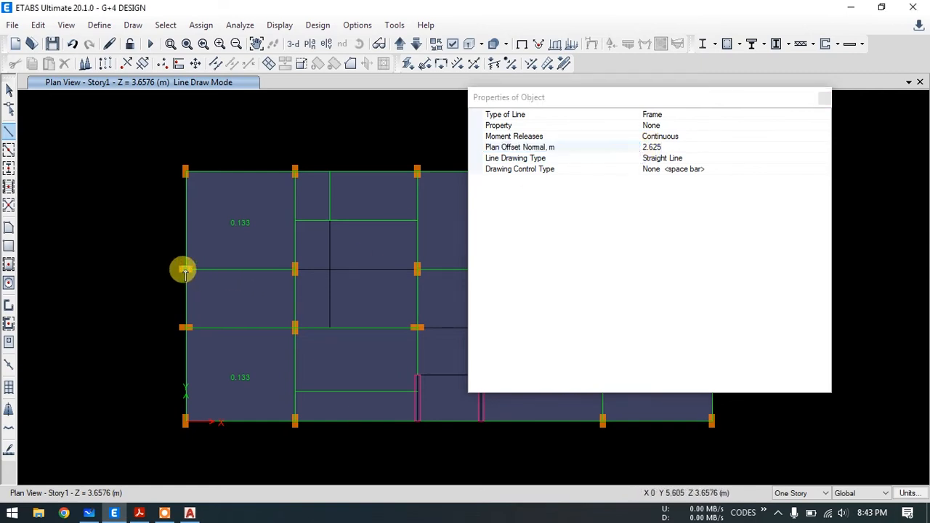
pyautogui.click(185, 327)
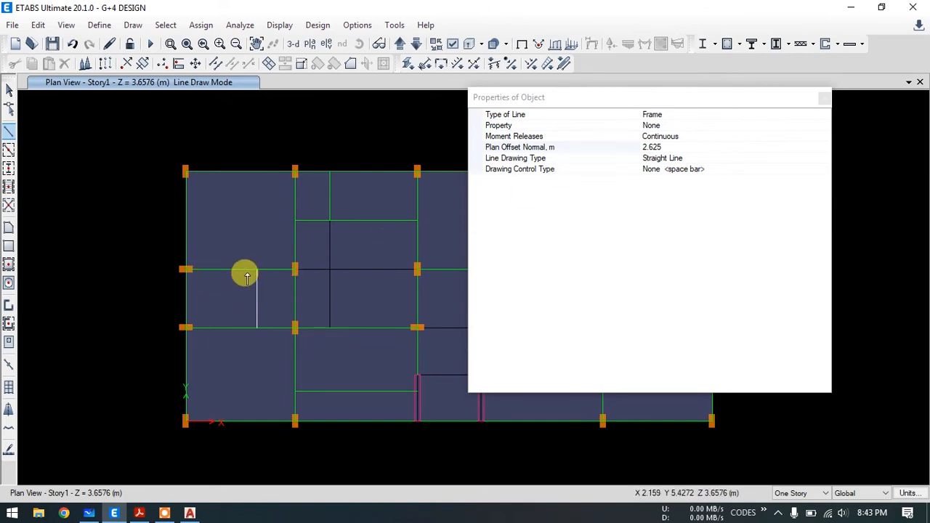
pyautogui.click(823, 98)
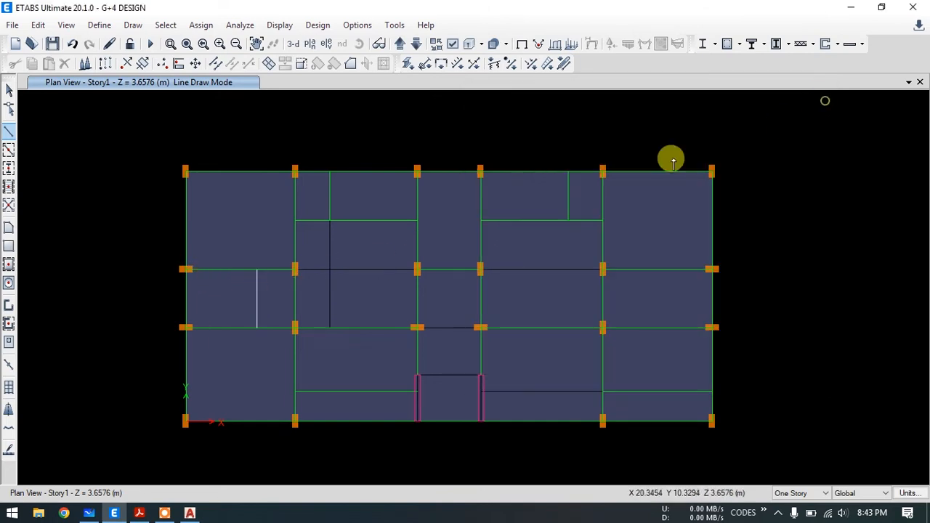
# - Divide the left middle slab panel by cookie cutting it at the new offset line, with frames extended to the shell edges
pyautogui.scroll(3, 156, 326)
pyautogui.click(450, 240)
pyautogui.click(424, 242)
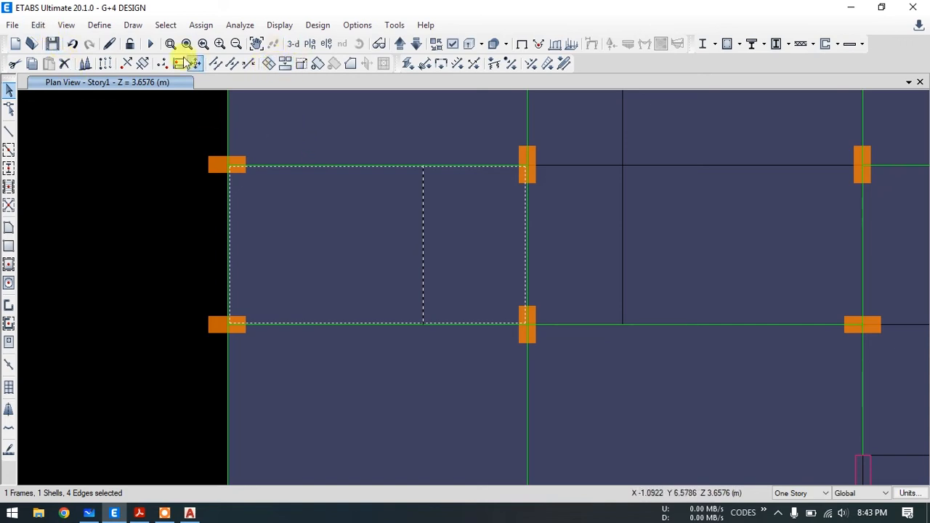
pyautogui.click(41, 26)
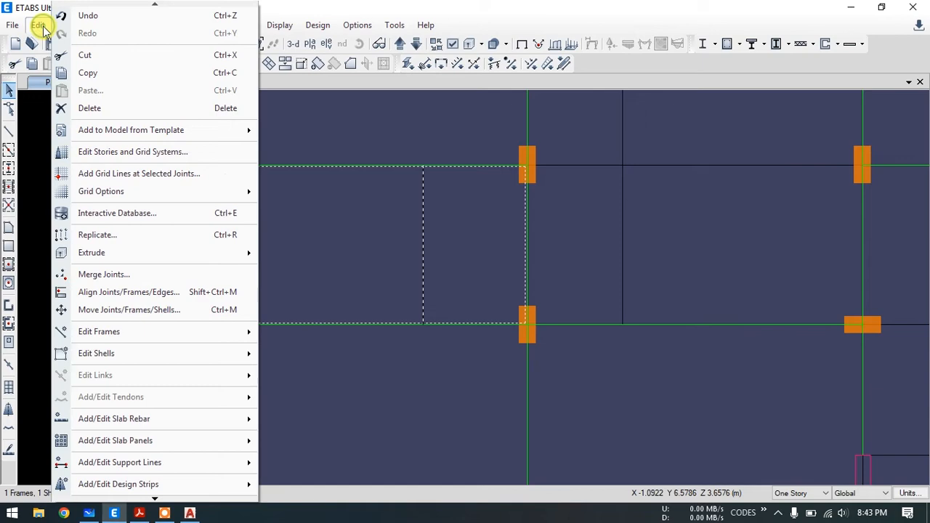
pyautogui.moveTo(114, 361)
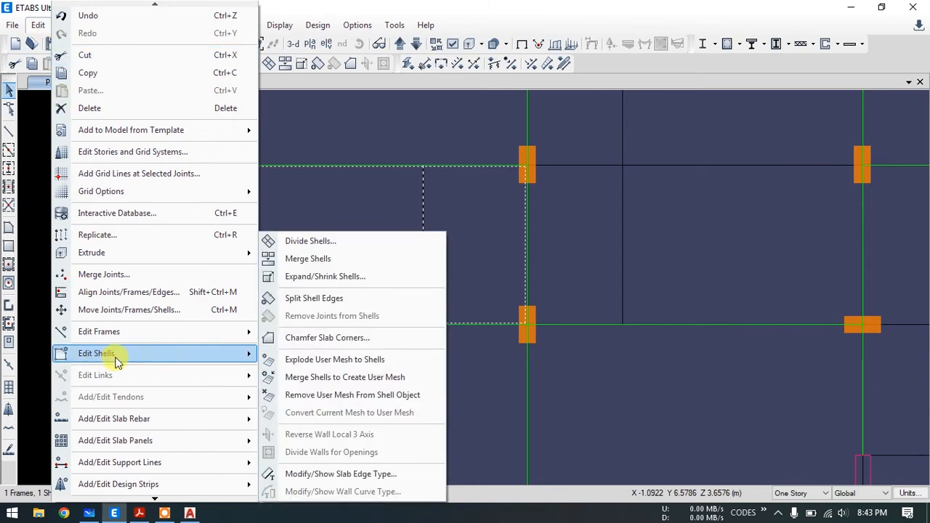
pyautogui.click(320, 245)
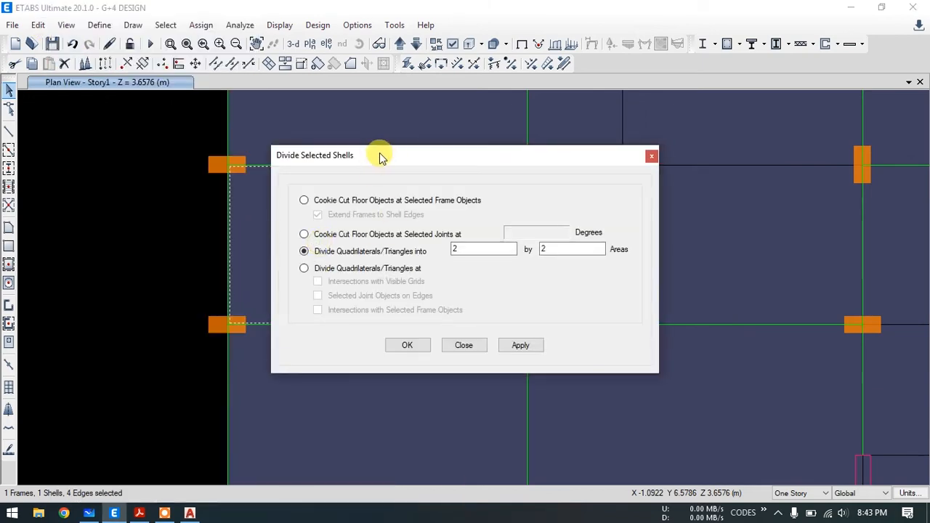
pyautogui.moveTo(381, 158); pyautogui.dragTo(575, 70)
pyautogui.click(489, 114)
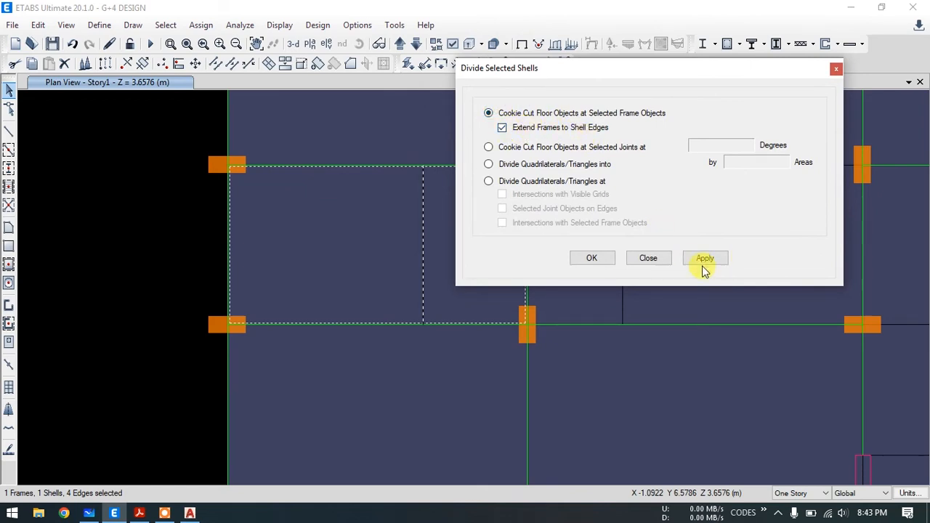
pyautogui.click(593, 259)
# - Clear the selection and check the two divided slab parts by selecting them individually
pyautogui.click(459, 265)
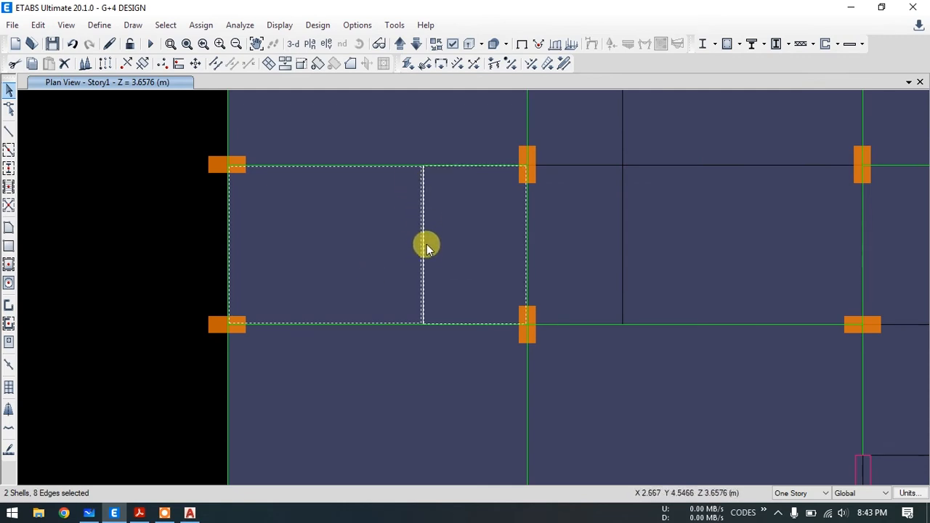
pyautogui.press('Escape')
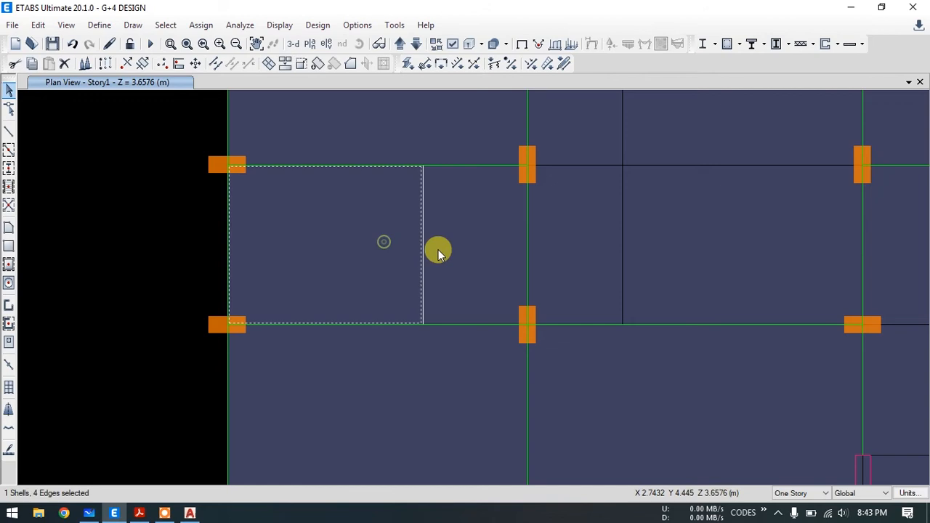
pyautogui.click(375, 236)
pyautogui.click(301, 249)
pyautogui.scroll(-3, 316, 258)
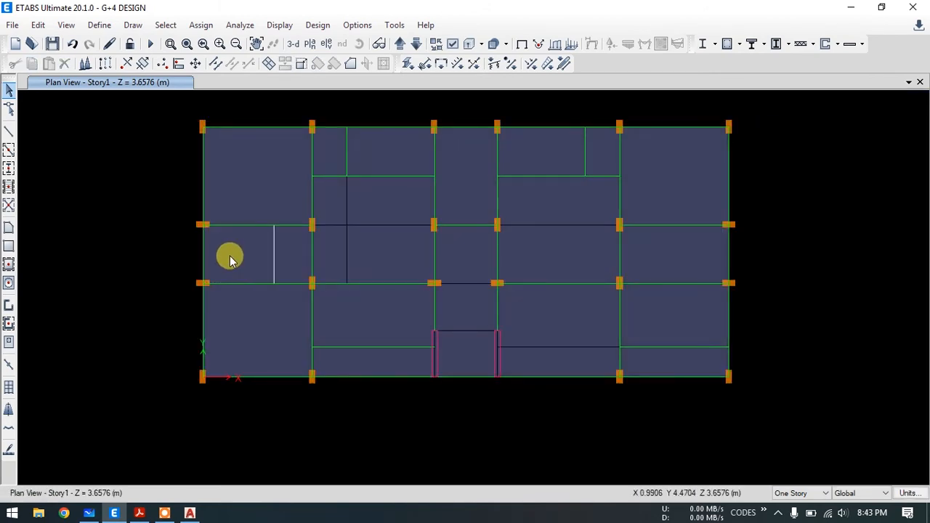
pyautogui.click(292, 255)
# - Compare the slab panel spanning the left living room and balcony with the AutoCAD floor plan, and clear its selection in ETABS
pyautogui.click(372, 206)
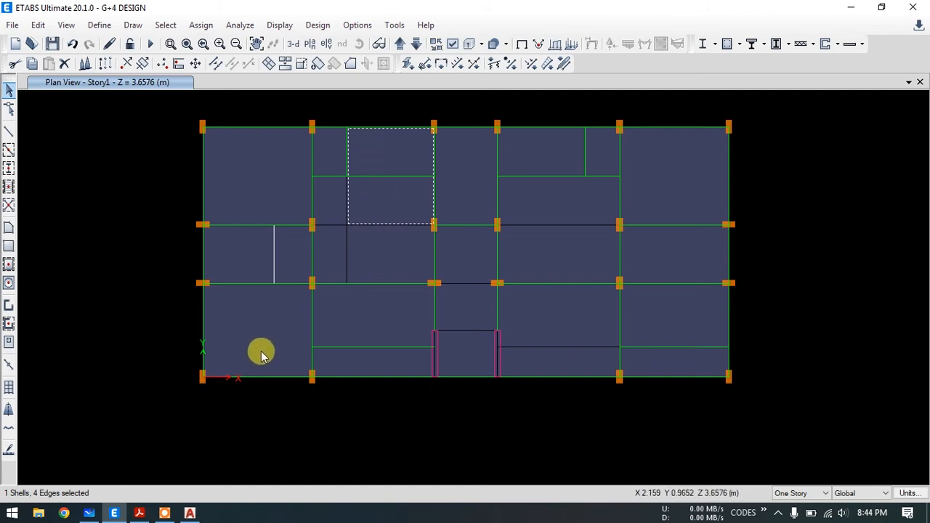
pyautogui.click(190, 513)
pyautogui.scroll(-5, 465, 276)
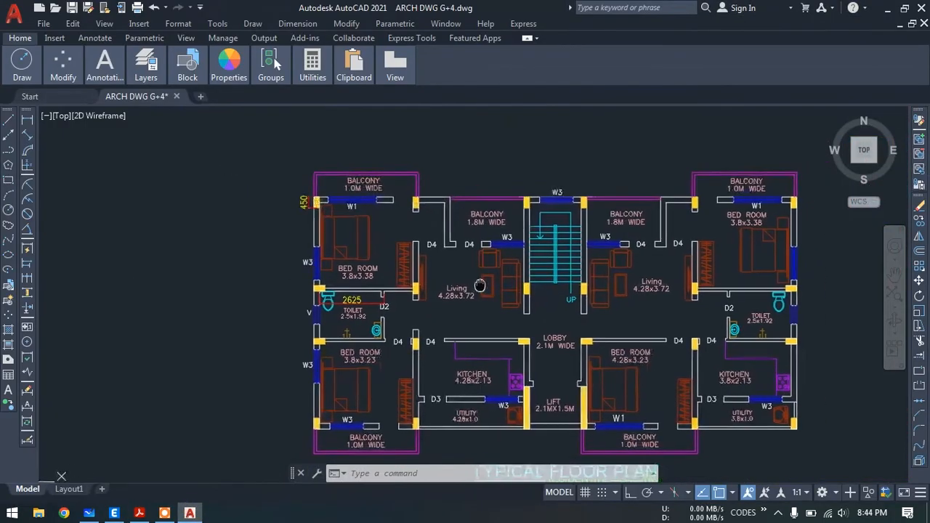
pyautogui.scroll(5, 486, 247)
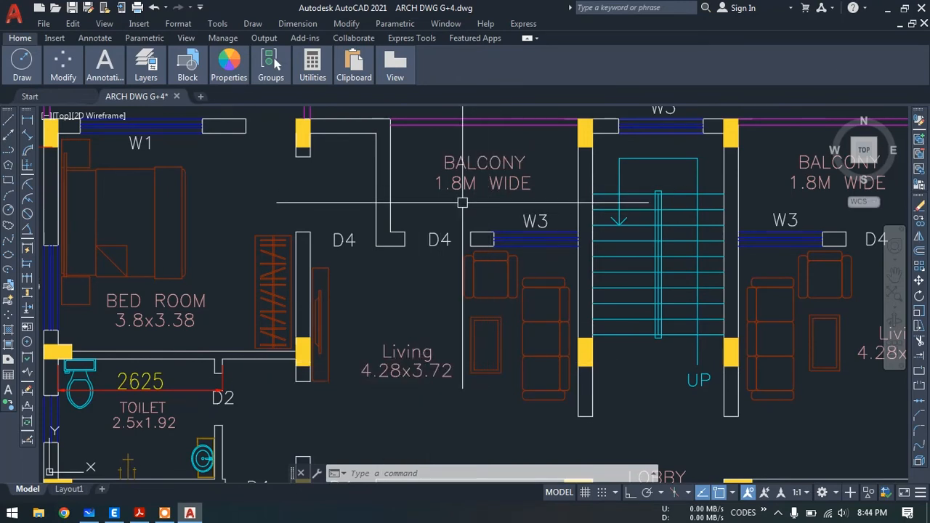
pyautogui.scroll(-2, 463, 203)
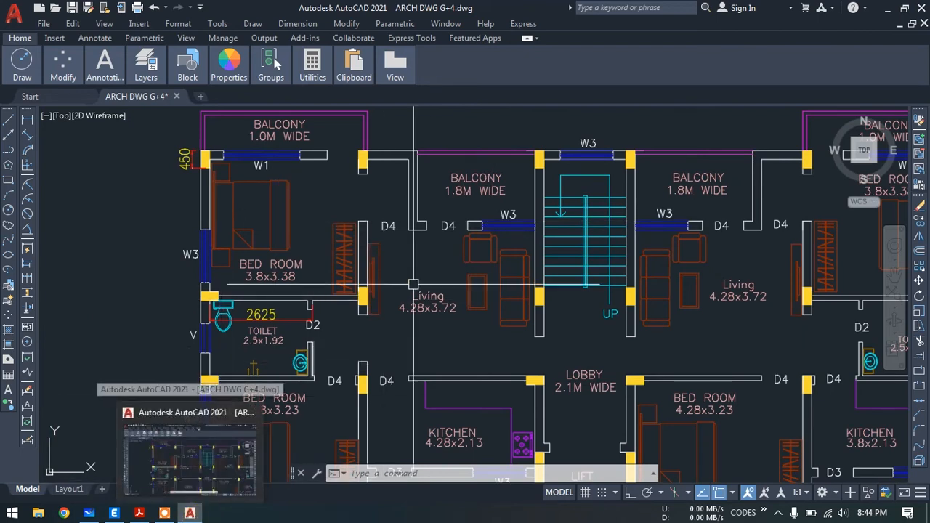
pyautogui.click(190, 513)
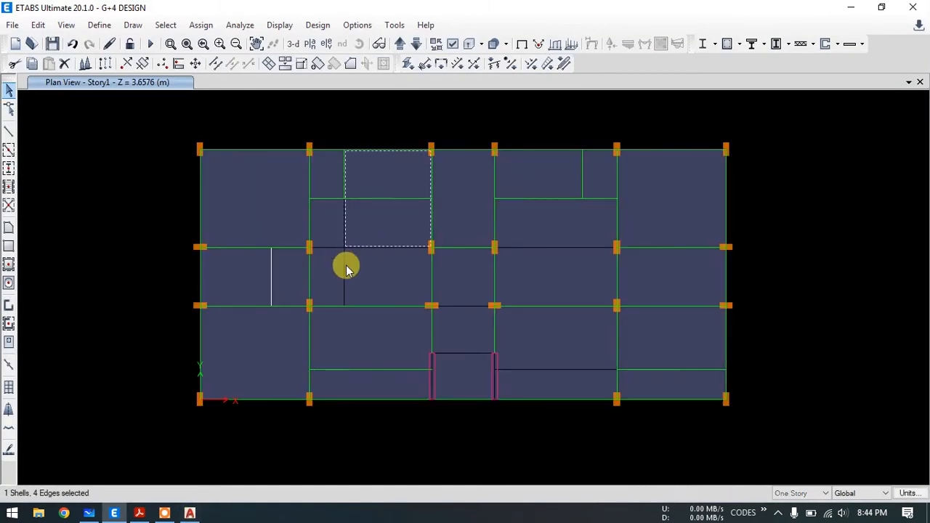
pyautogui.press('Escape')
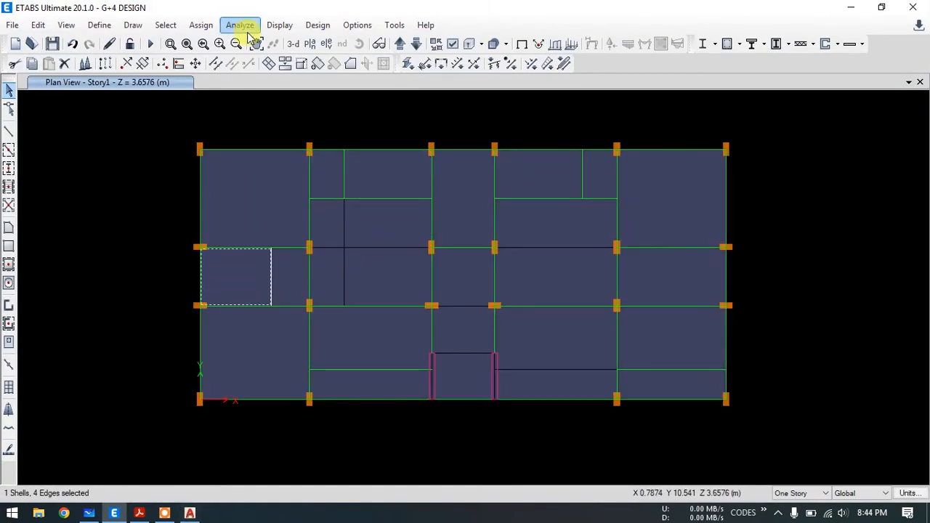
pyautogui.click(201, 26)
pyautogui.moveTo(245, 170)
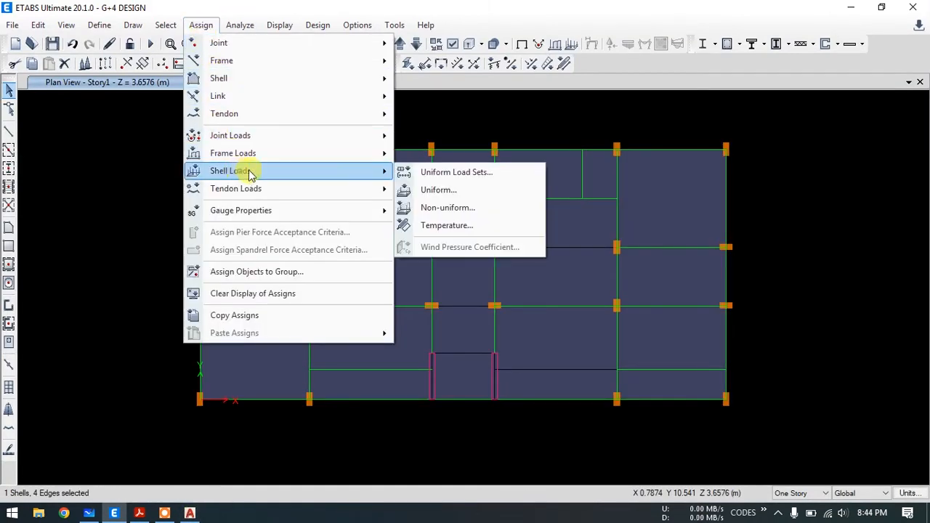
pyautogui.click(444, 175)
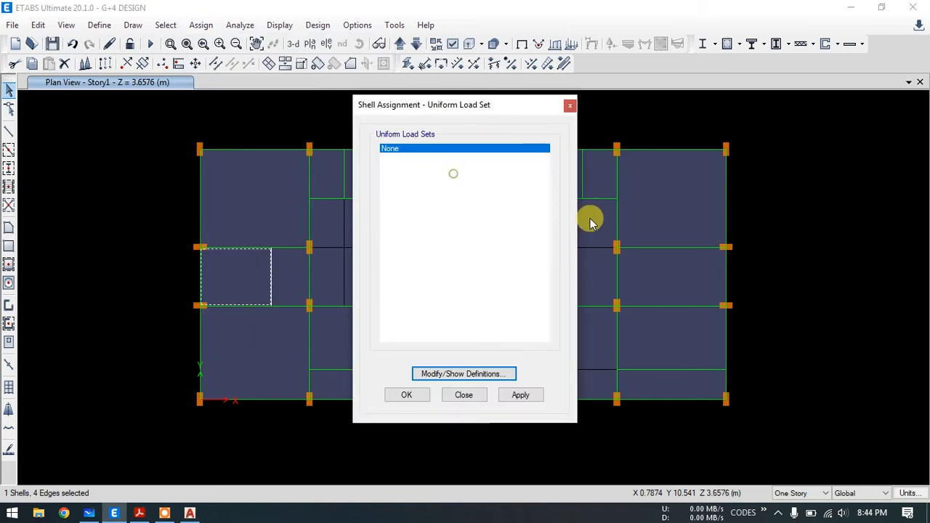
pyautogui.click(458, 395)
# - Assign a uniform SDL load of 0.313 tonf/m² in the gravity direction to the selected toilet slab, replacing existing loads
pyautogui.click(201, 25)
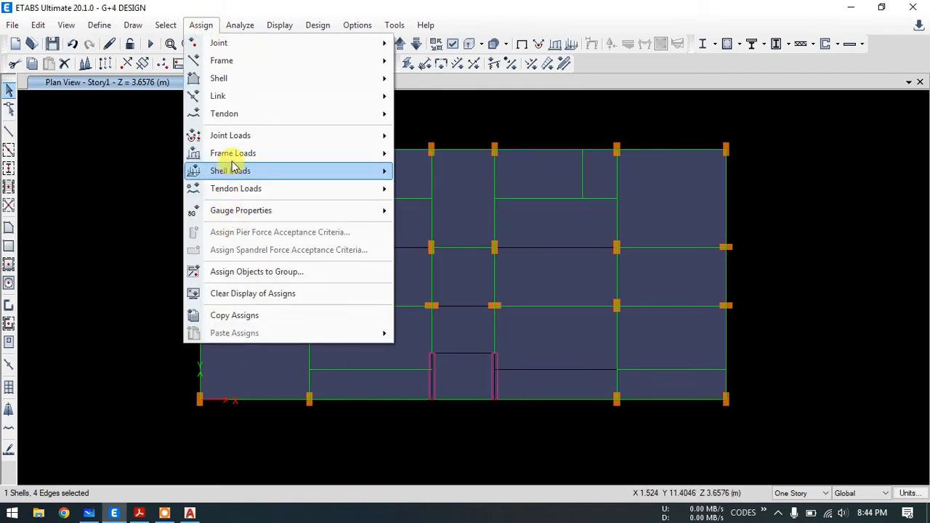
pyautogui.moveTo(240, 170)
pyautogui.click(435, 189)
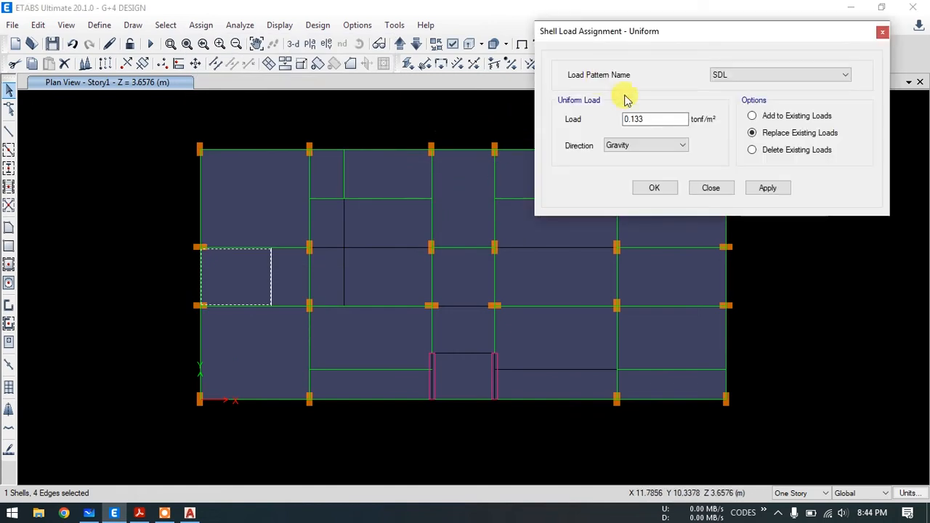
pyautogui.click(651, 120)
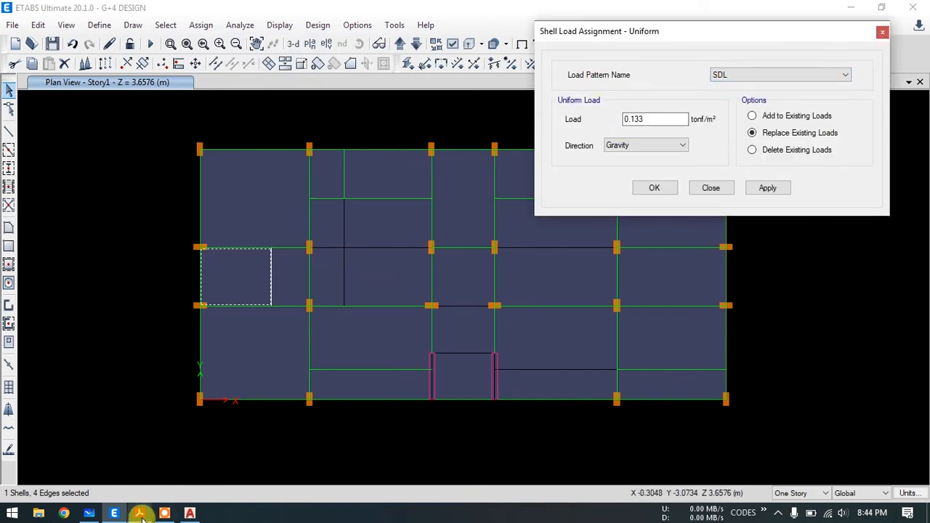
pyautogui.click(89, 514)
pyautogui.click(89, 514)
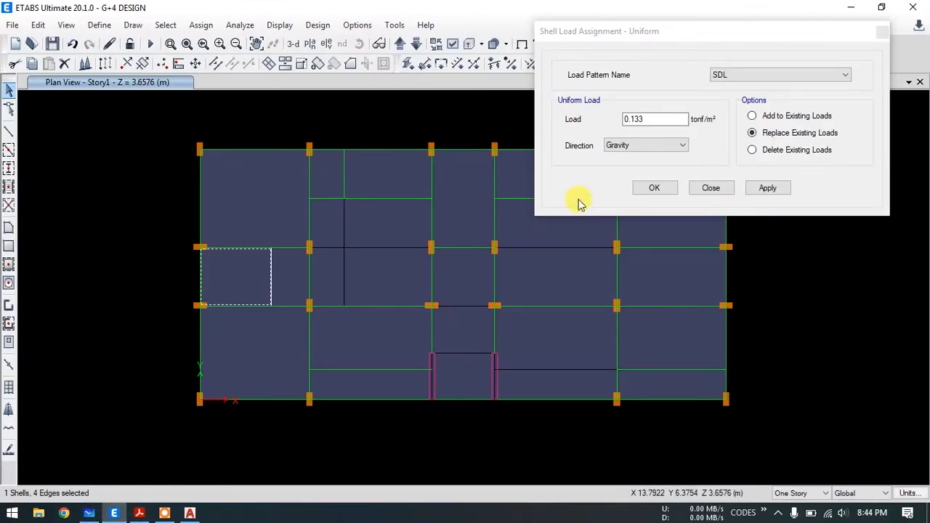
pyautogui.moveTo(632, 121); pyautogui.dragTo(657, 120)
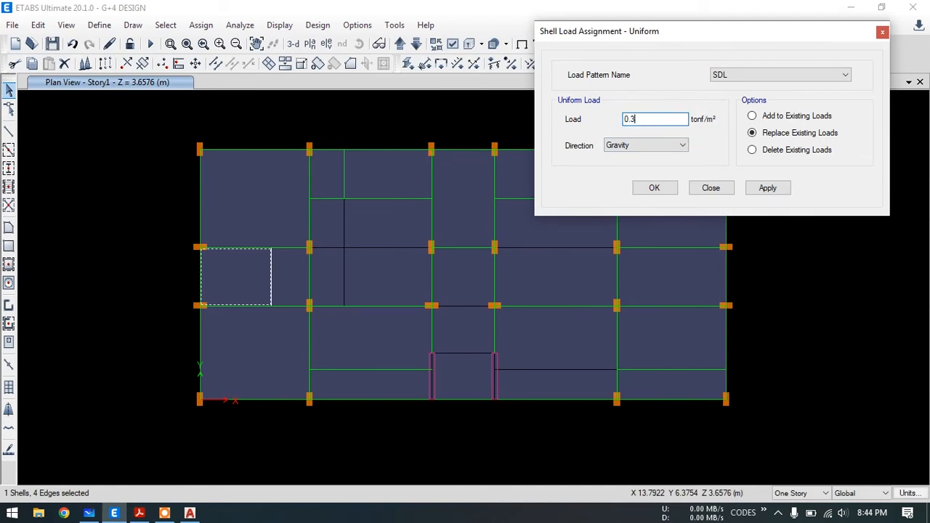
pyautogui.click(768, 188)
# - Assign a uniform Live load of 0.2 tonf/m² to the same toilet slab and close the load assignment
pyautogui.click(748, 79)
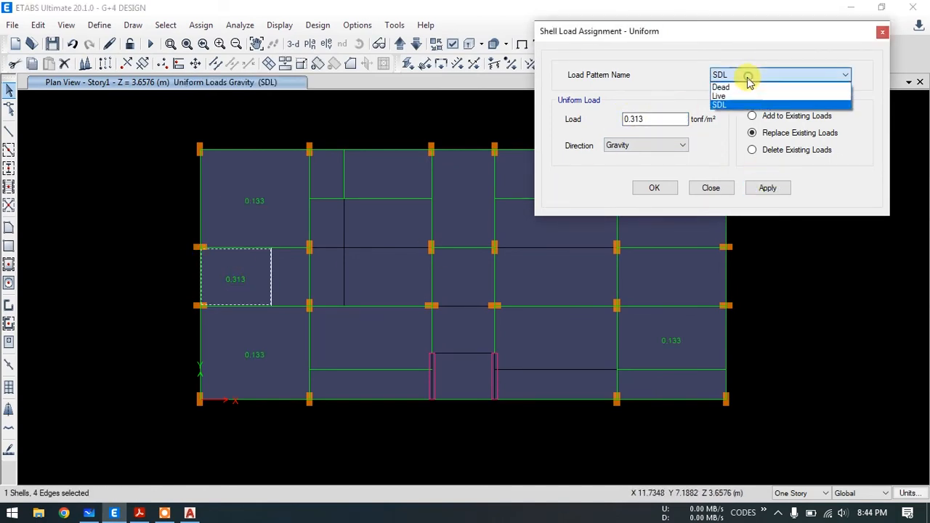
pyautogui.click(723, 95)
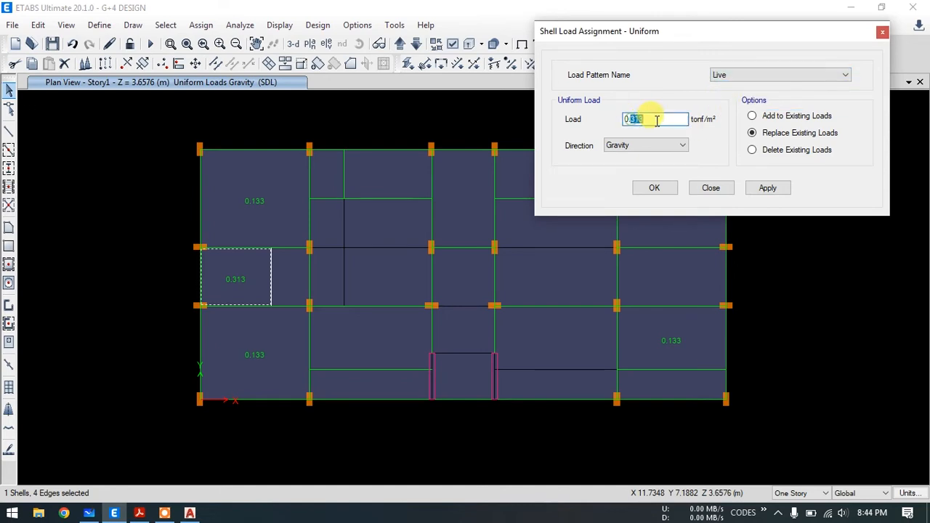
pyautogui.click(656, 188)
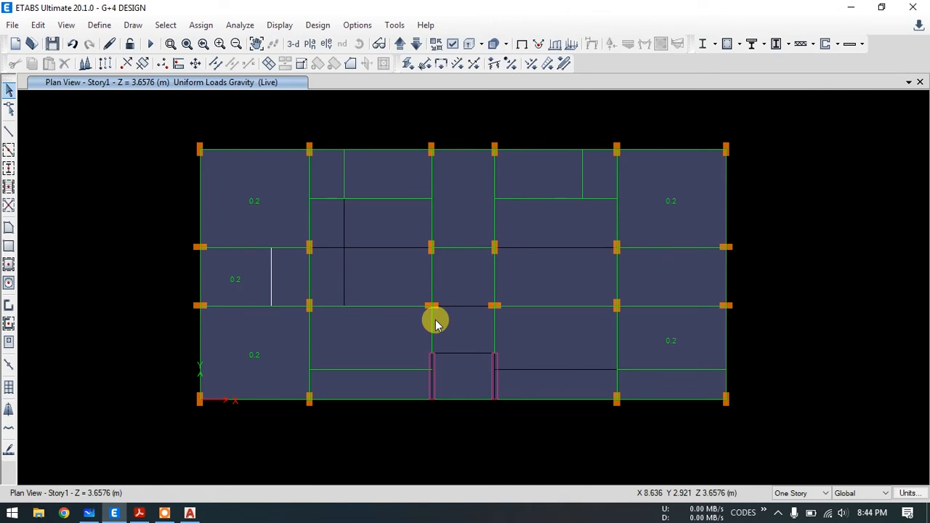
# - Check the Live and SDL loads in the slab information of the upper-left bedroom panel and the toilet panel
pyautogui.click(290, 280)
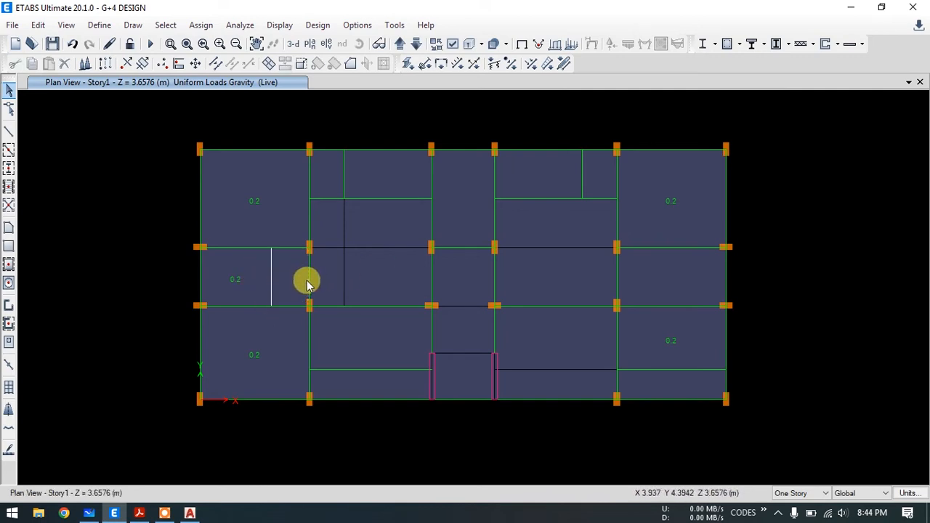
pyautogui.rightClick(237, 198)
pyautogui.click(436, 134)
pyautogui.click(479, 134)
pyautogui.click(501, 463)
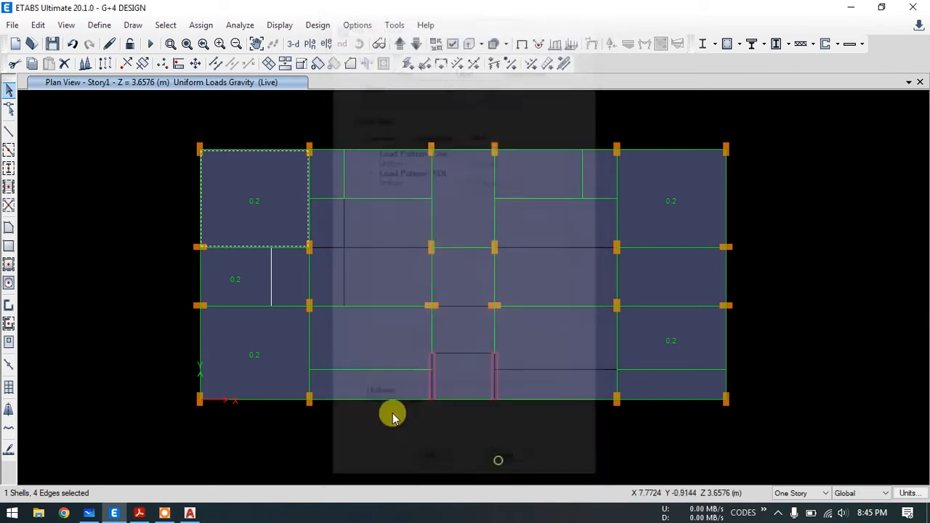
pyautogui.rightClick(244, 303)
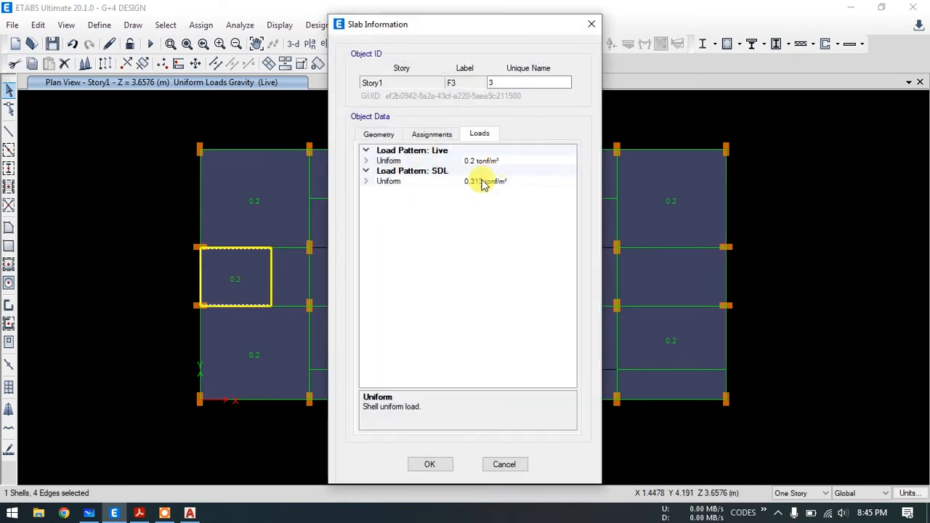
pyautogui.click(504, 464)
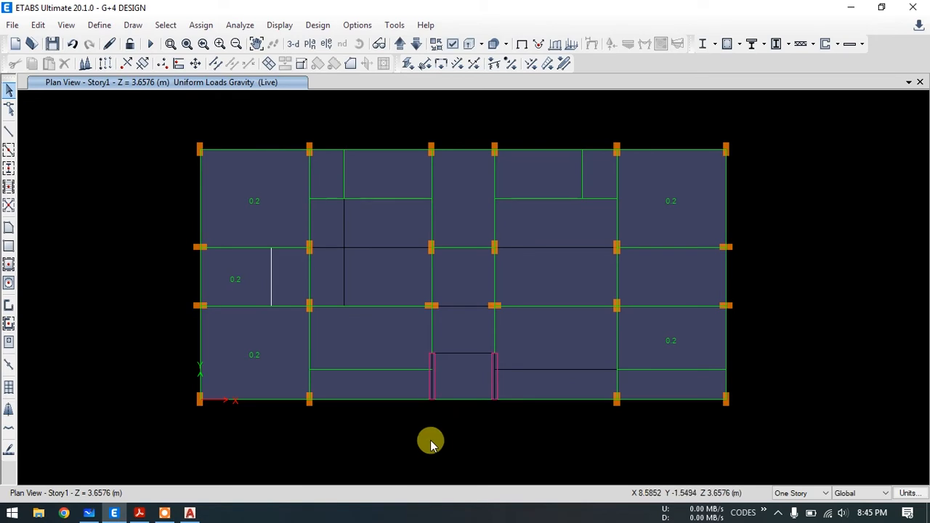
# - Switch to AutoCAD, examine the room layout on the typical floor plan, and return to ETABS
pyautogui.click(195, 514)
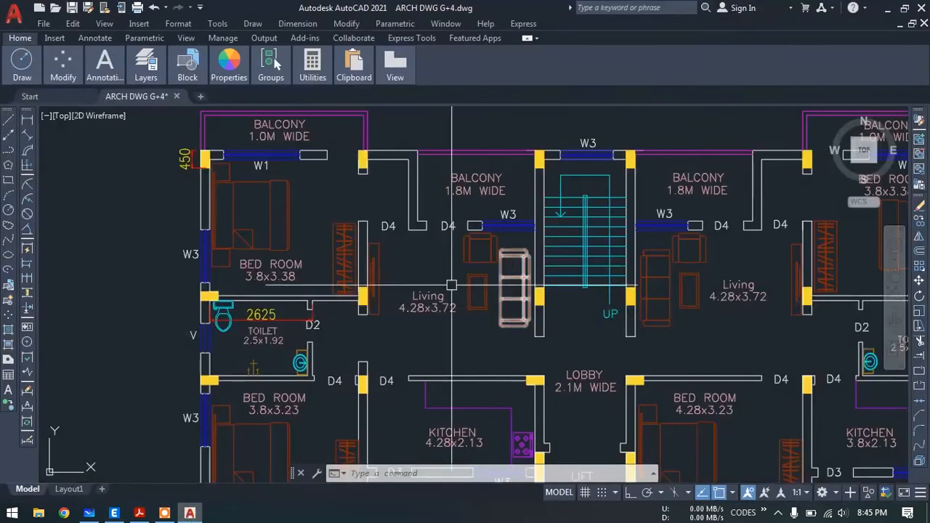
pyautogui.scroll(-4, 362, 248)
pyautogui.scroll(2, 371, 263)
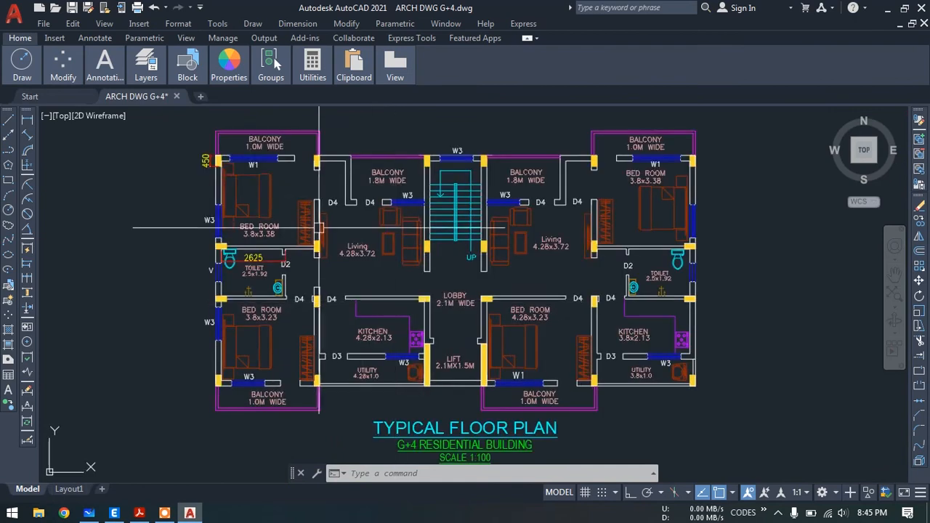
pyautogui.scroll(2, 282, 198)
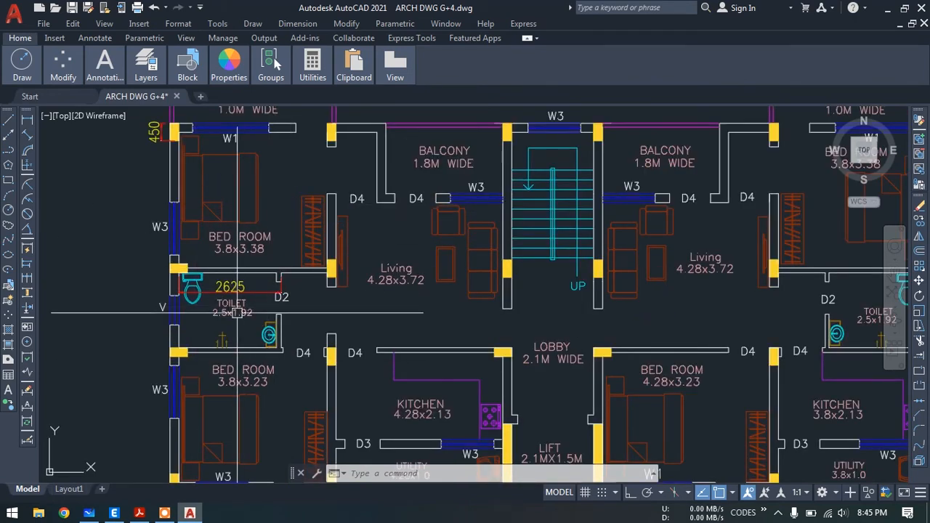
pyautogui.scroll(-2, 248, 295)
pyautogui.scroll(2, 403, 407)
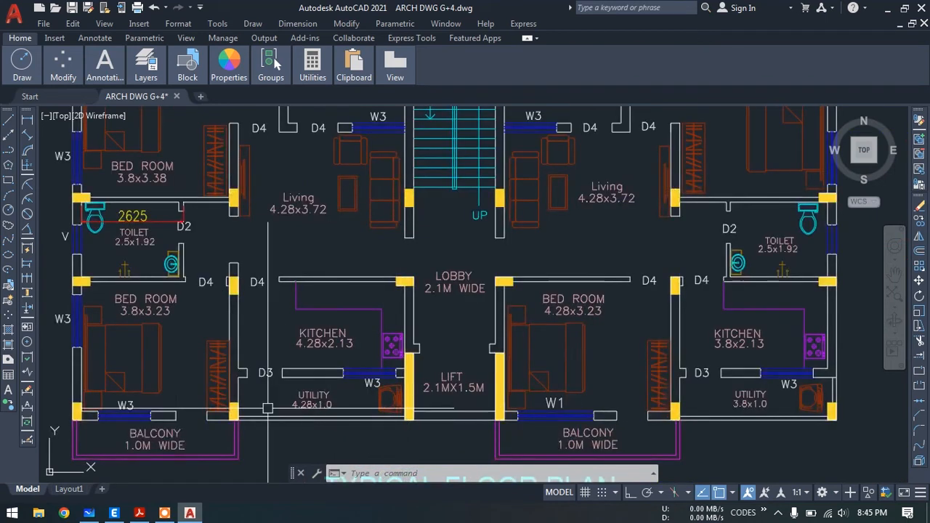
pyautogui.scroll(-2, 417, 268)
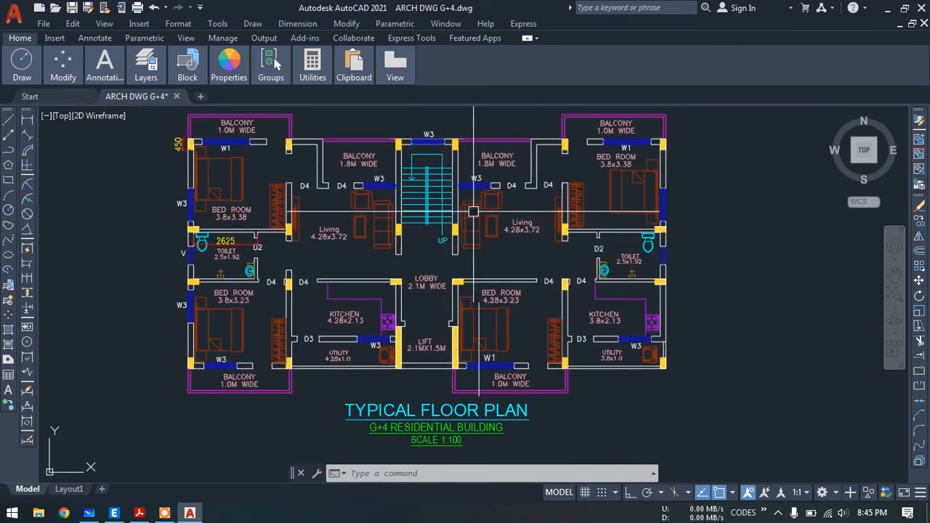
pyautogui.click(889, 14)
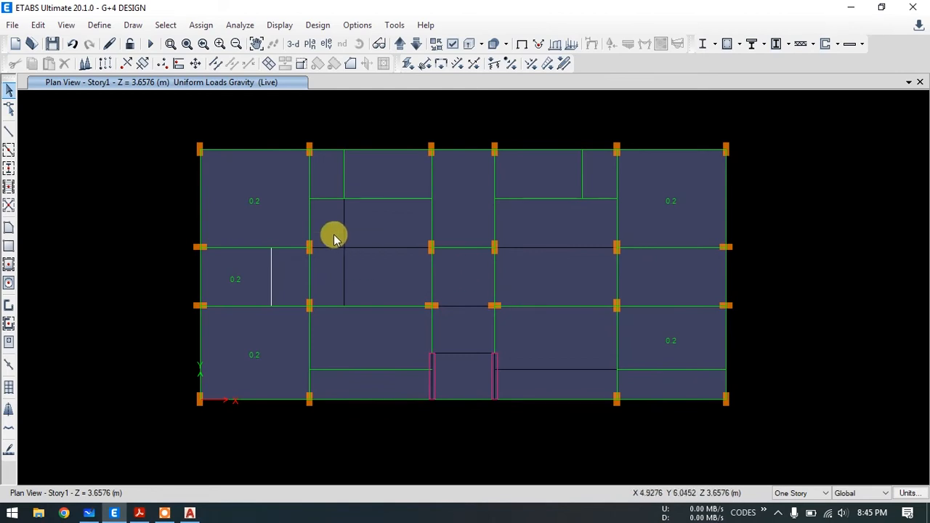
# - Create a new shell uniform load set named GL SDL-0.133 LL-0.2
pyautogui.moveTo(334, 235); pyautogui.dragTo(328, 242, button='middle')
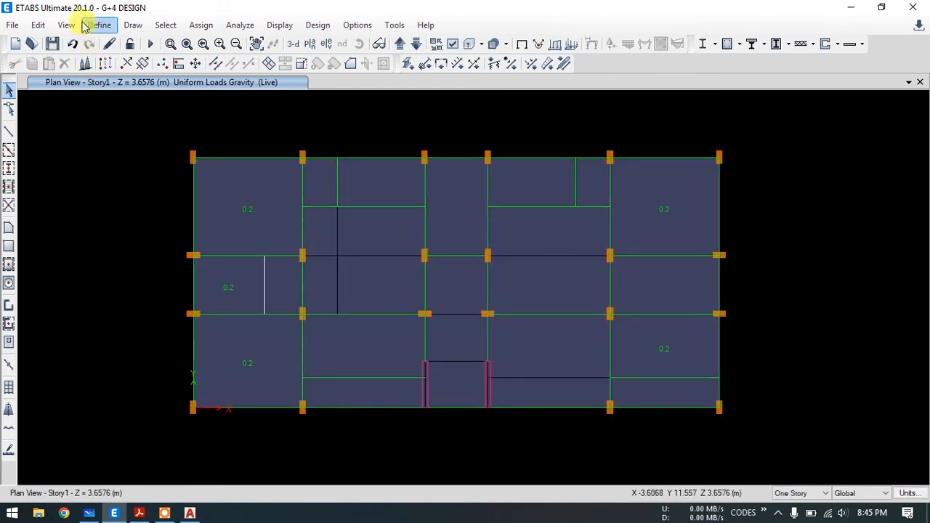
pyautogui.click(98, 26)
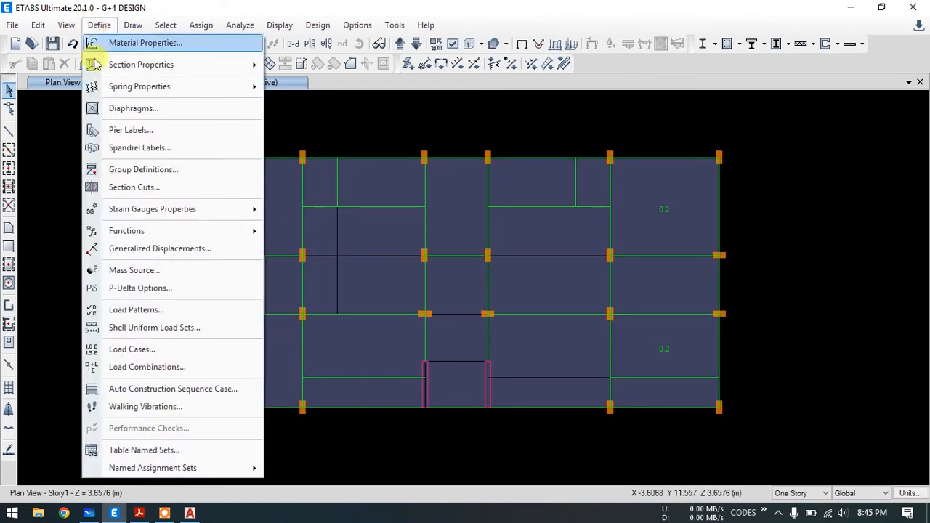
pyautogui.click(188, 333)
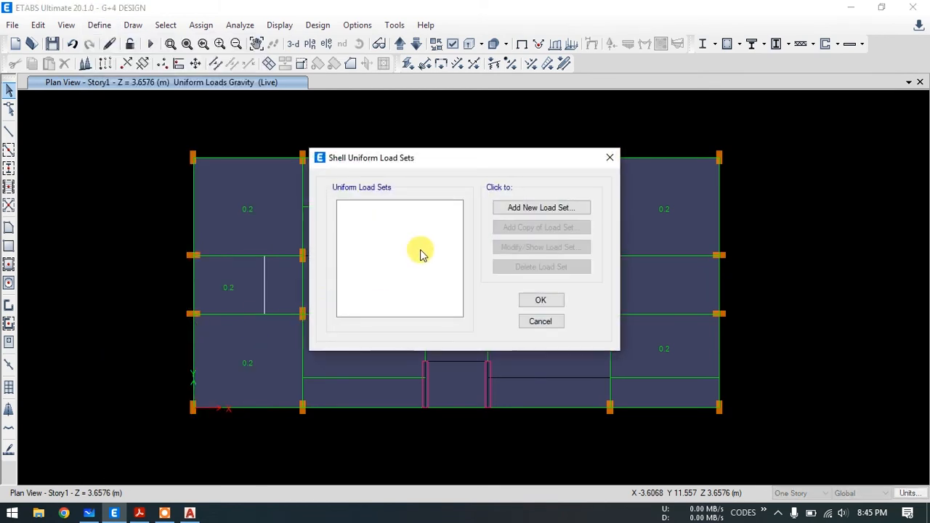
pyautogui.click(537, 208)
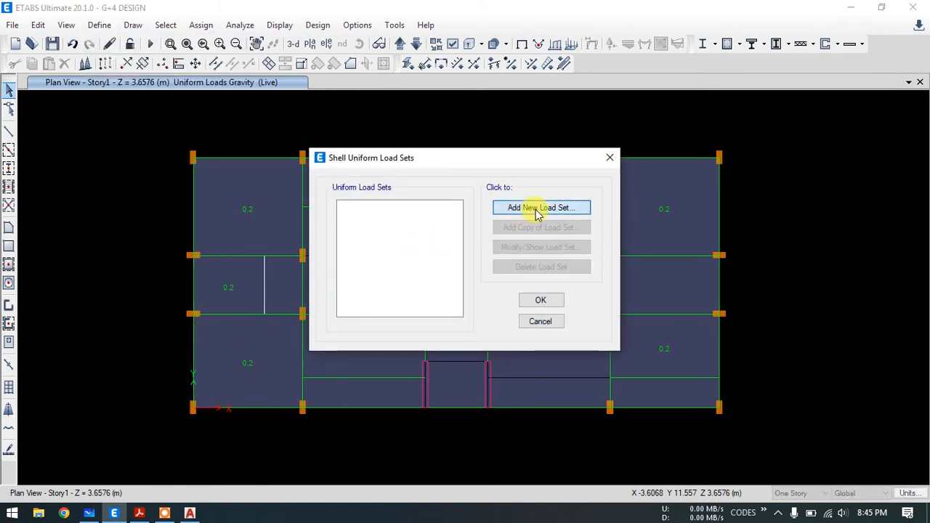
pyautogui.doubleClick(528, 162)
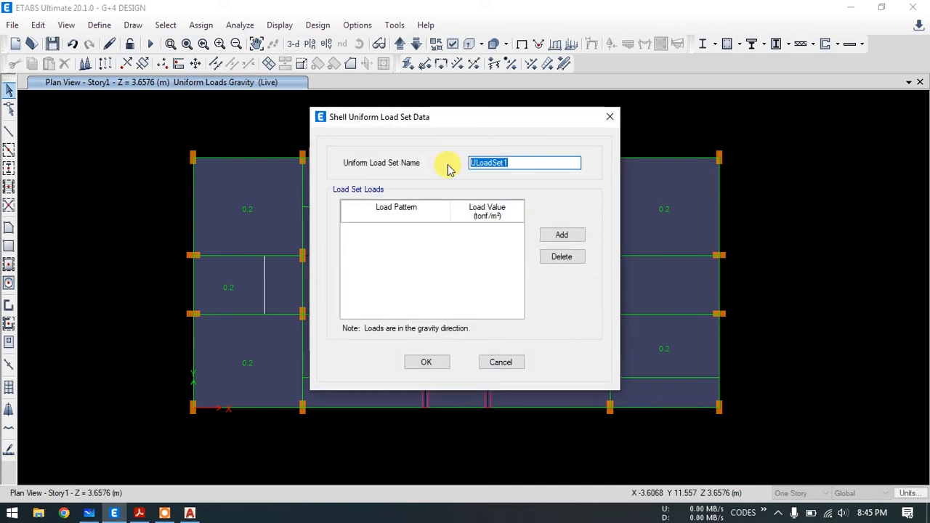
pyautogui.write('GL SDL-0.133 LL-0.2')
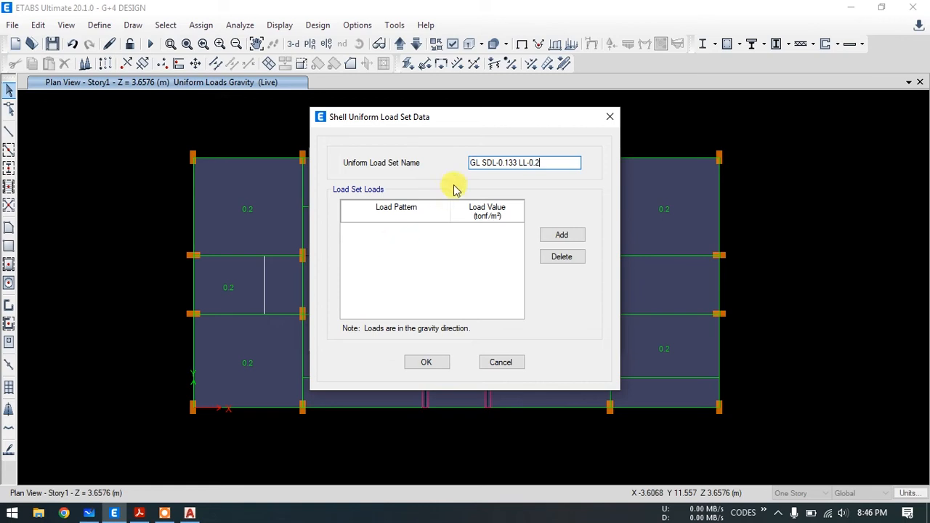
# - Add the Live load pattern to the load set with a value of 0.2 tonf/m²
pyautogui.click(564, 236)
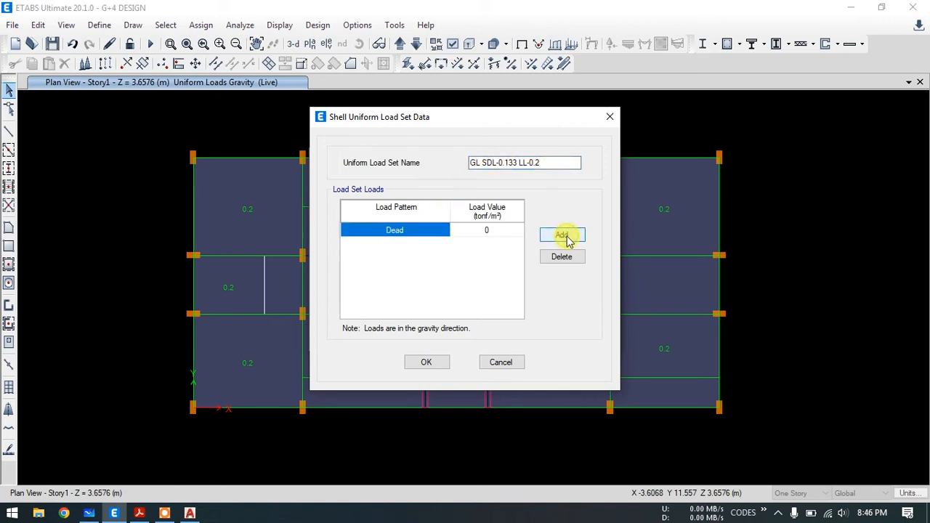
pyautogui.click(420, 230)
pyautogui.click(407, 231)
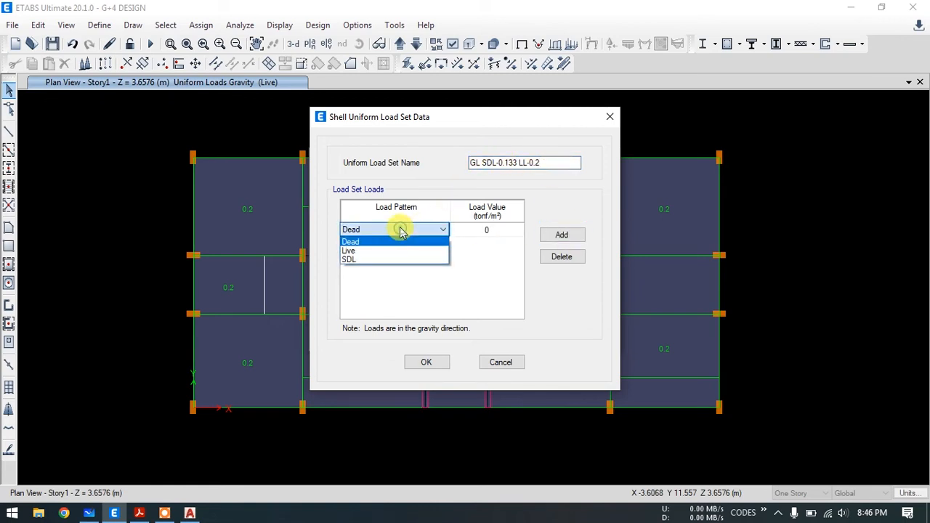
pyautogui.click(358, 251)
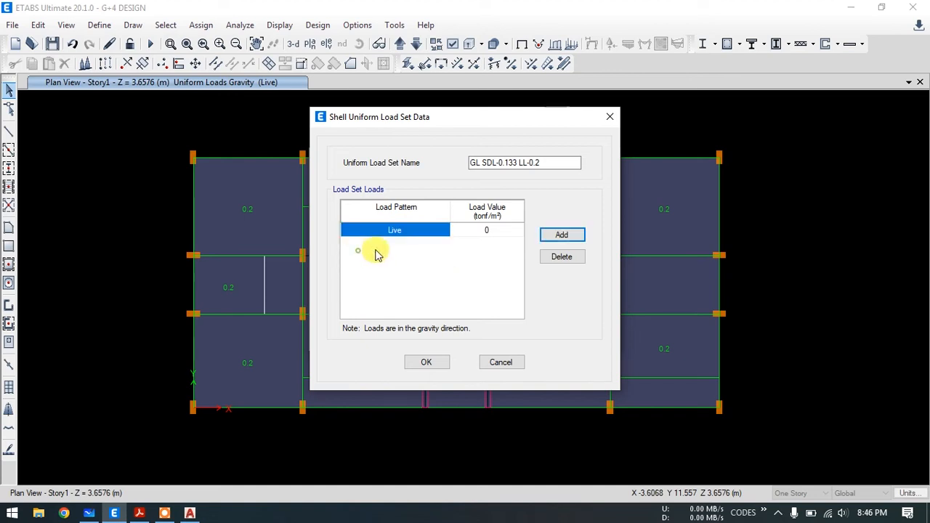
pyautogui.click(498, 231)
pyautogui.write('0.2')
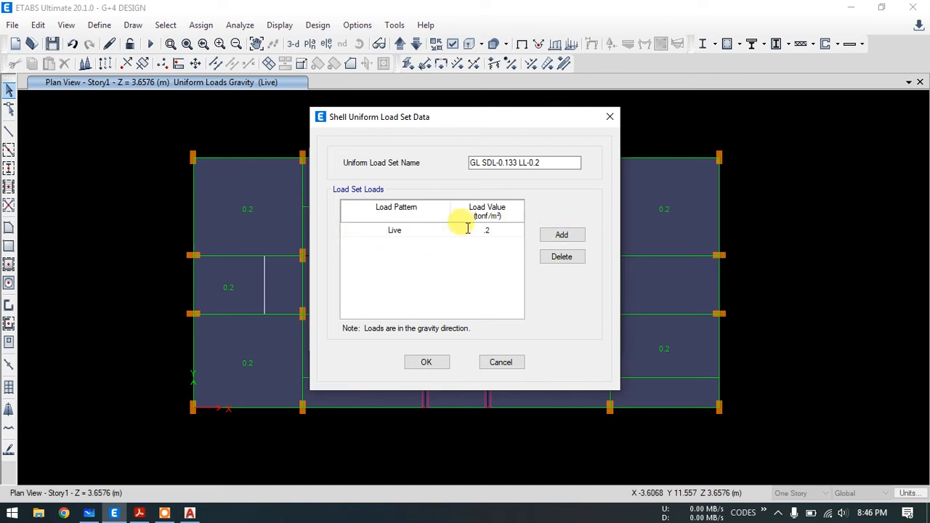
# - Add the SDL load pattern at 0.133 tonf/m² to the load set and save the set
pyautogui.click(562, 234)
pyautogui.click(409, 244)
pyautogui.click(380, 272)
pyautogui.click(492, 247)
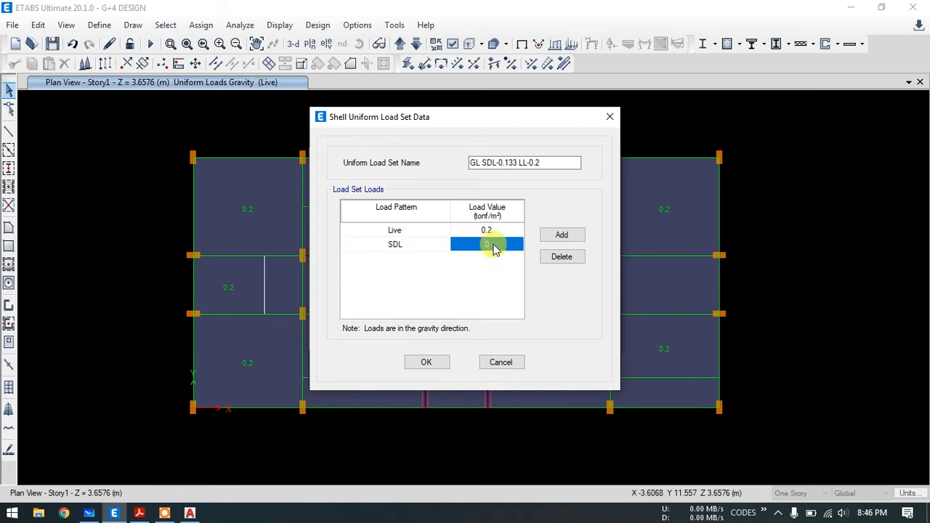
pyautogui.write('0.133')
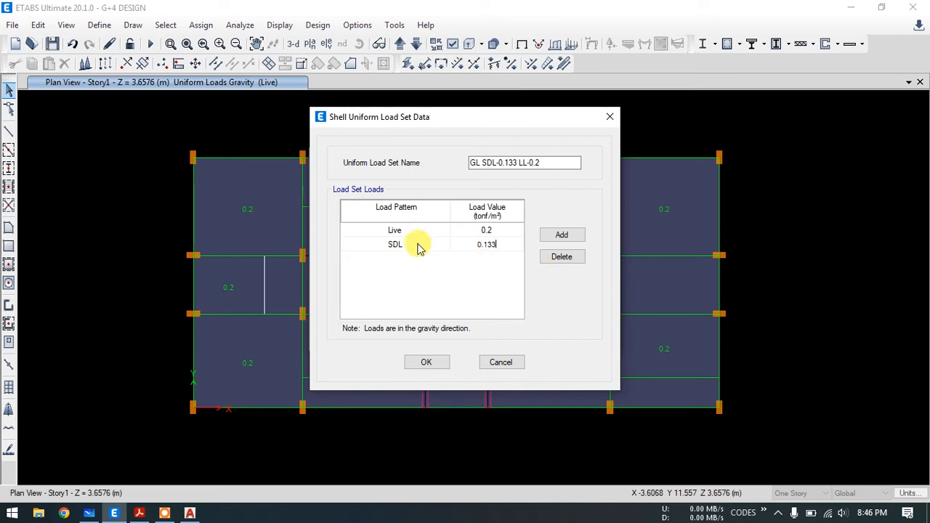
pyautogui.click(427, 365)
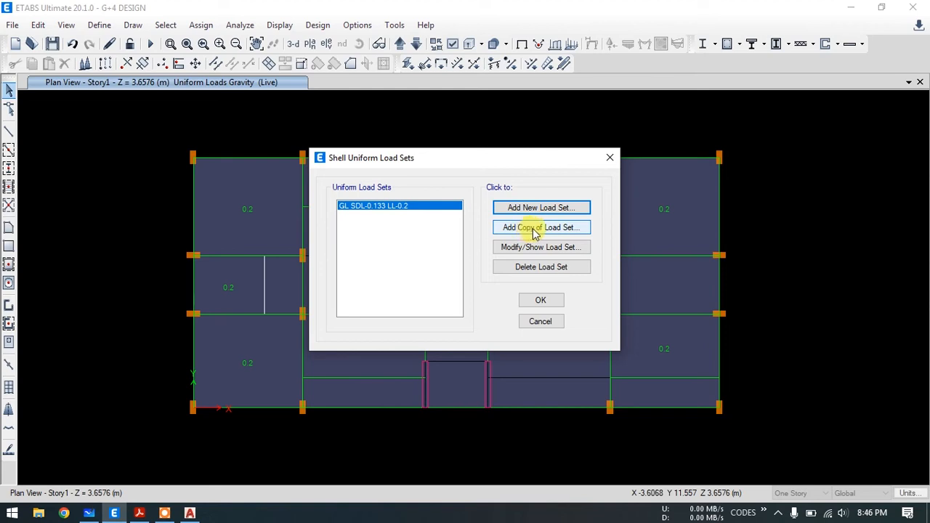
# - Create a new shell uniform load set named TOILET SDL-0.313 LL-0.2
pyautogui.click(535, 210)
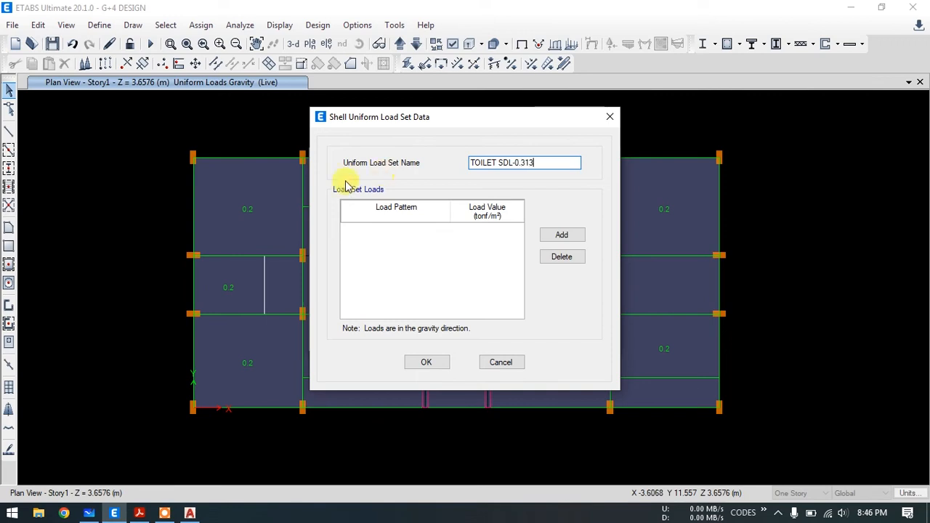
pyautogui.click(88, 514)
pyautogui.click(114, 513)
pyautogui.click(552, 162)
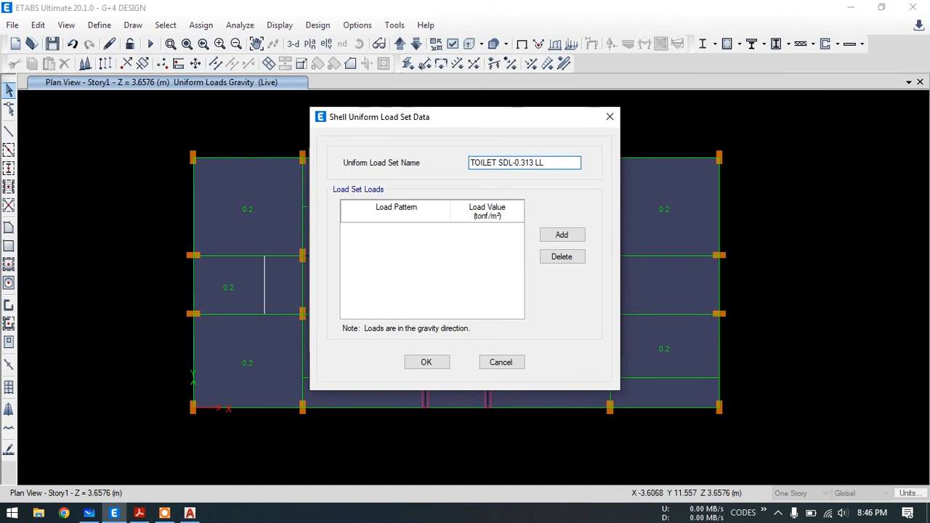
# - Add the Live load pattern to the toilet load set with a value of 0.2 tonf/m²
pyautogui.click(562, 237)
pyautogui.click(405, 231)
pyautogui.click(389, 251)
pyautogui.click(491, 234)
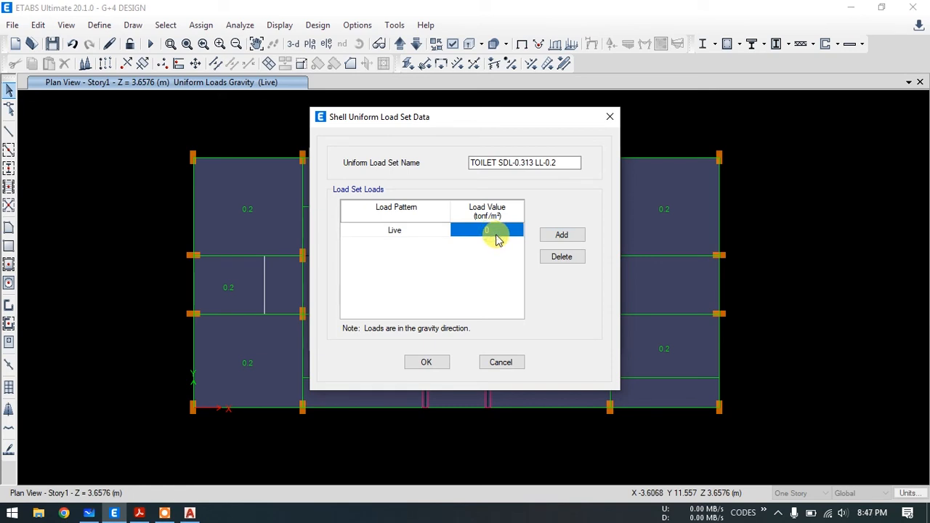
pyautogui.write('0.2')
# - Add the SDL load pattern at 0.313 tonf/m² to the toilet load set and save the set
pyautogui.click(562, 235)
pyautogui.click(407, 245)
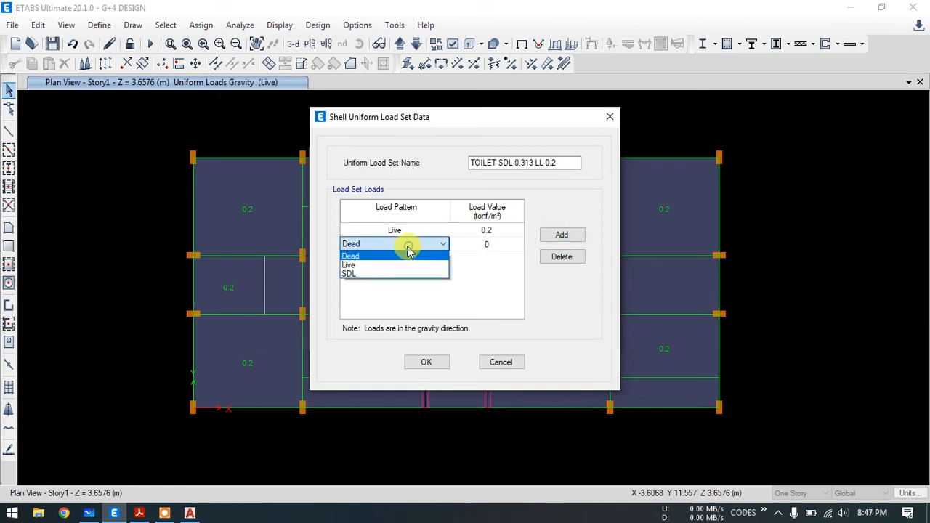
pyautogui.click(394, 270)
pyautogui.click(488, 248)
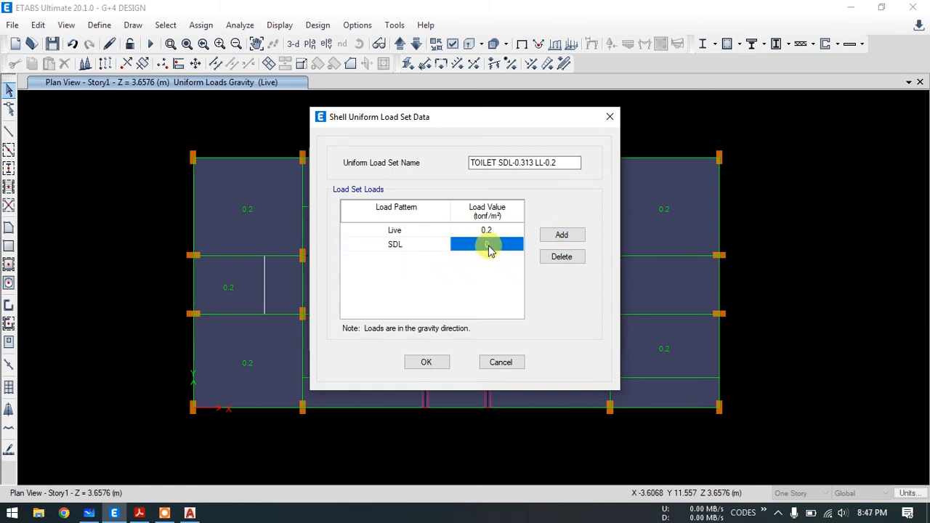
pyautogui.write('0.31')
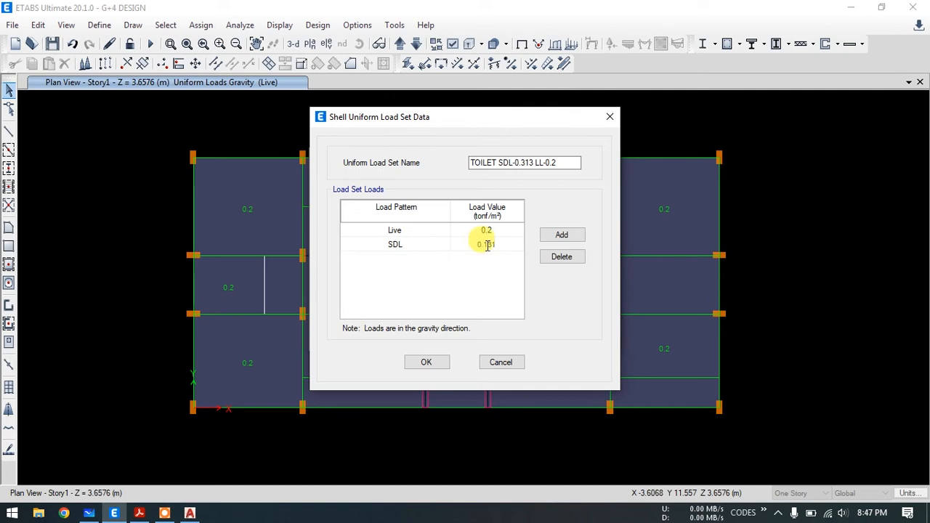
pyautogui.press('BackSpace')
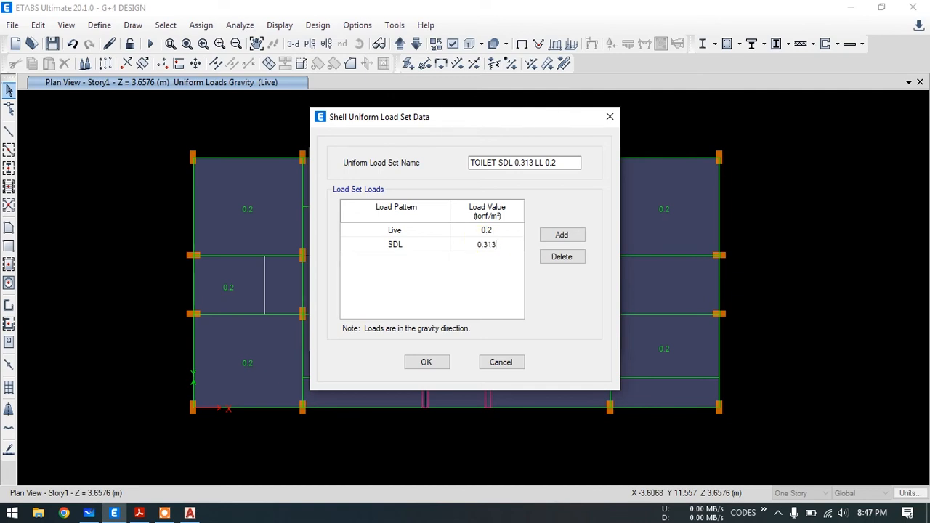
pyautogui.click(429, 362)
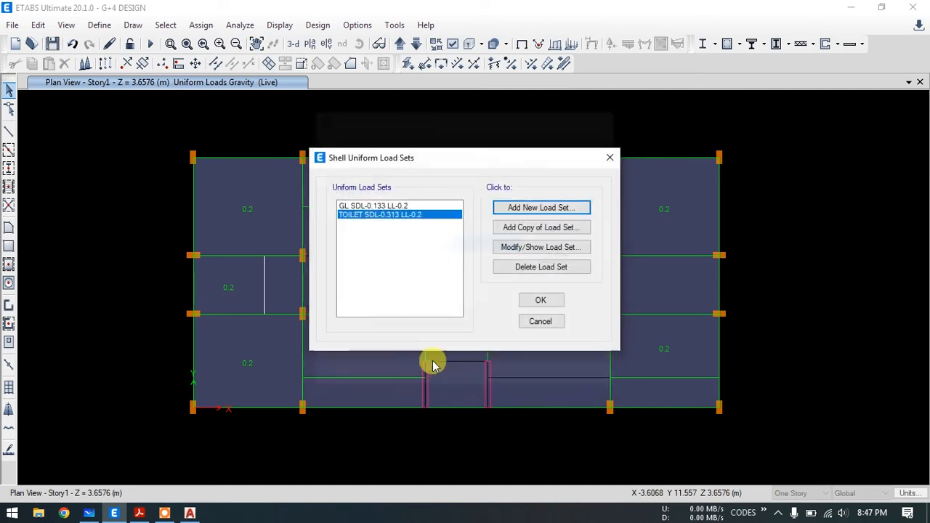
# - Start a new shell uniform load set for the roof, naming it ROOF SDL-0.233 LL- for now
pyautogui.click(369, 206)
pyautogui.click(358, 218)
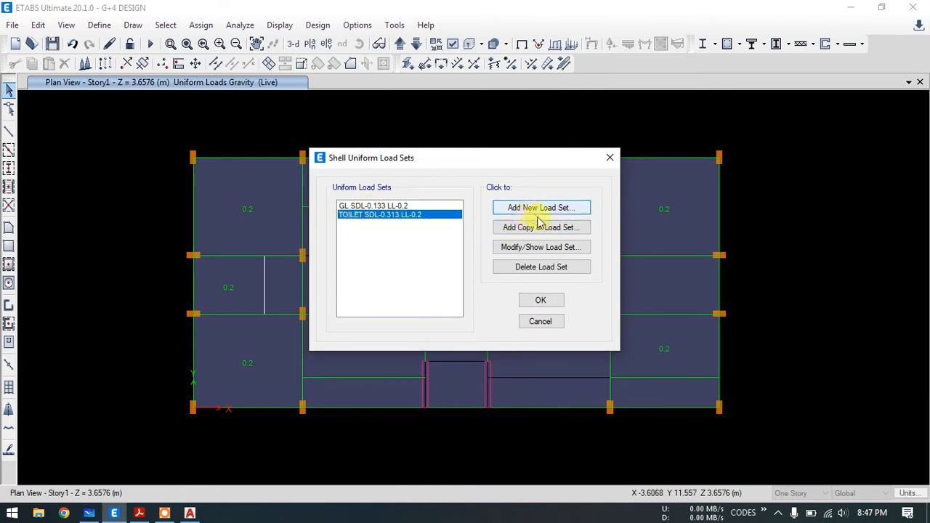
pyautogui.click(563, 211)
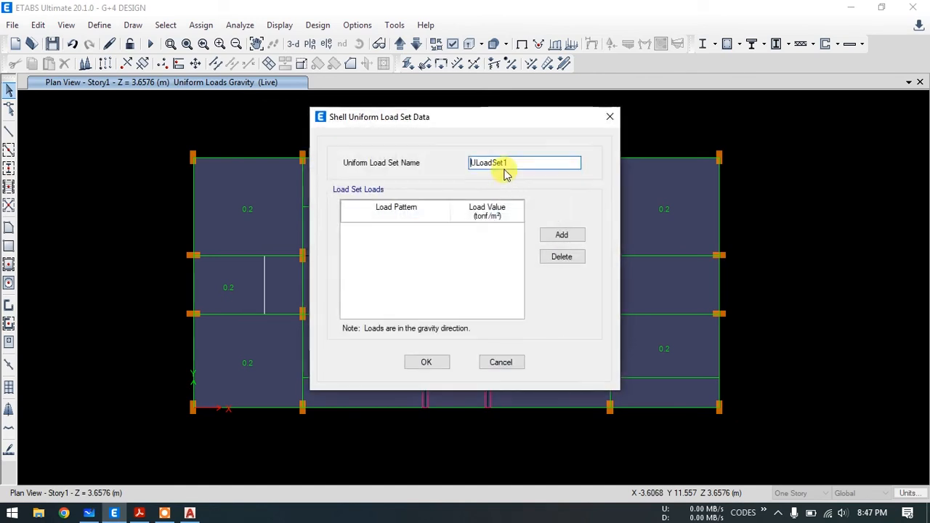
pyautogui.write('ROOF SDL-')
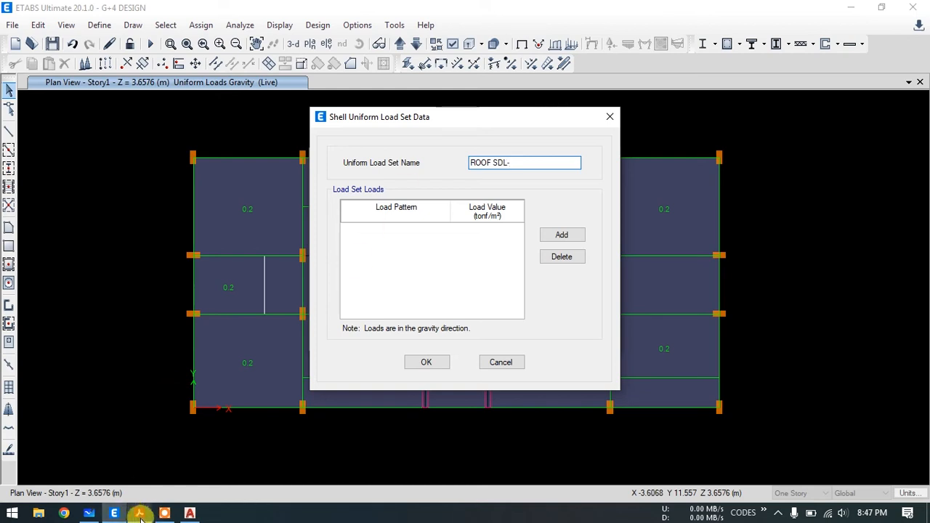
pyautogui.click(93, 516)
pyautogui.click(115, 513)
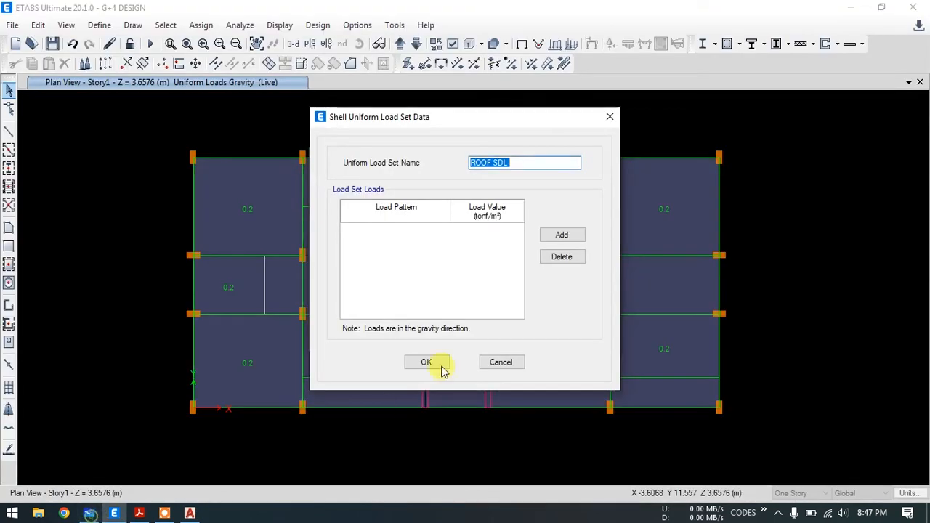
pyautogui.click(518, 163)
pyautogui.write('0.233 LL-2')
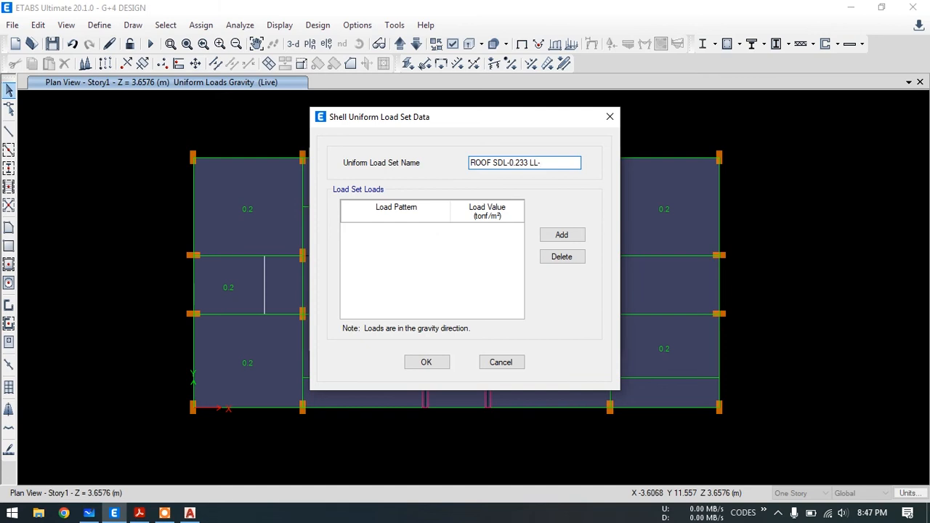
# - Switch to Acrobat, check the imposed floor loads for residential buildings in 875_2.pdf, and return to ETABS
pyautogui.click(140, 513)
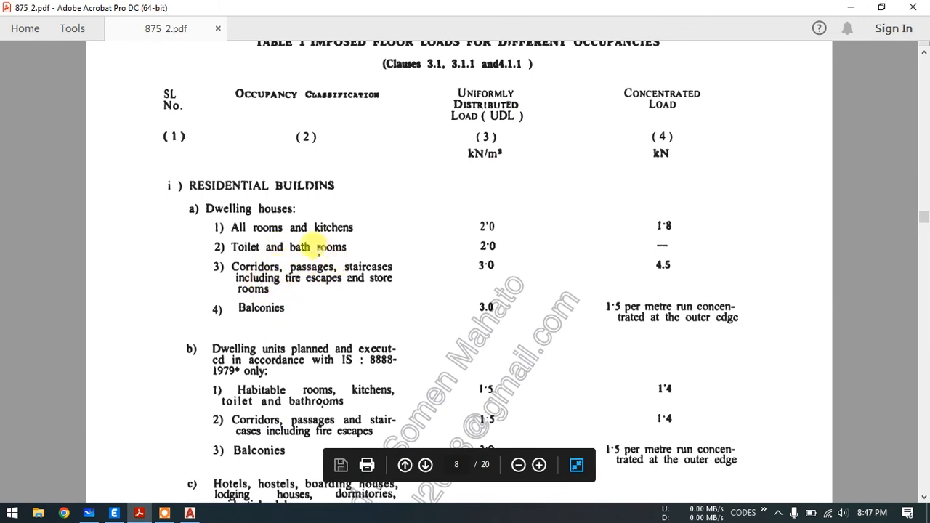
pyautogui.scroll(-1, 276, 336)
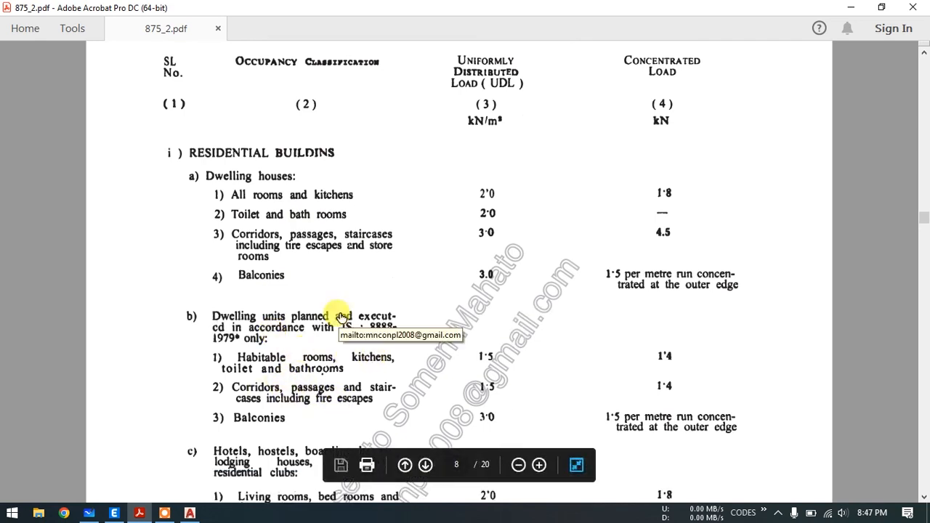
pyautogui.scroll(-1, 349, 294)
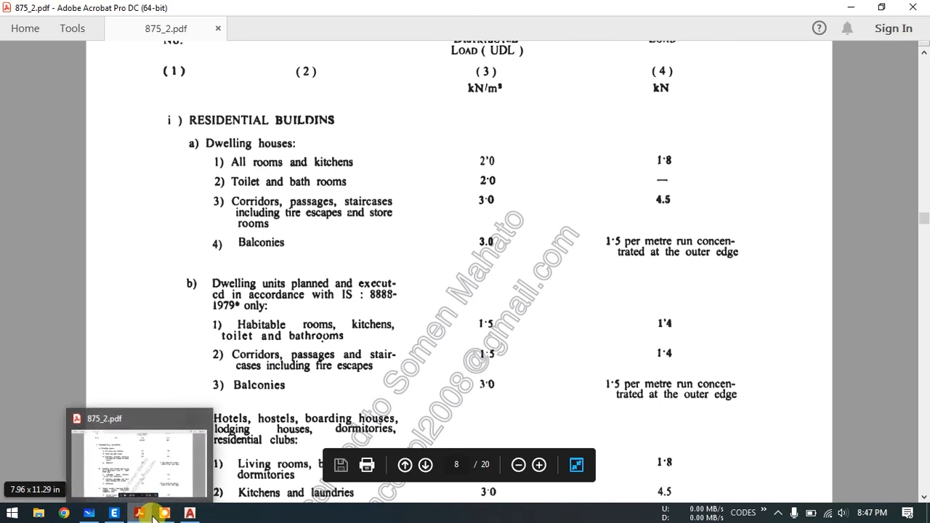
pyautogui.moveTo(144, 518)
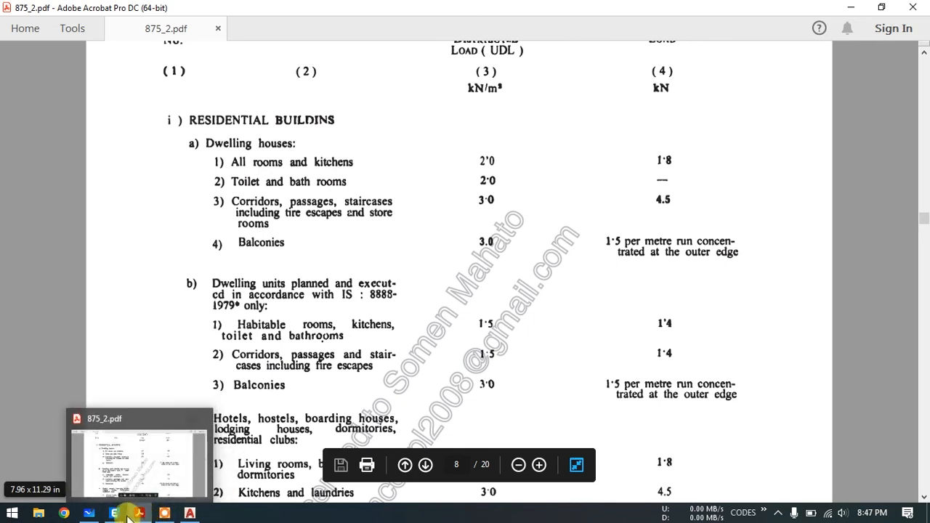
pyautogui.click(114, 513)
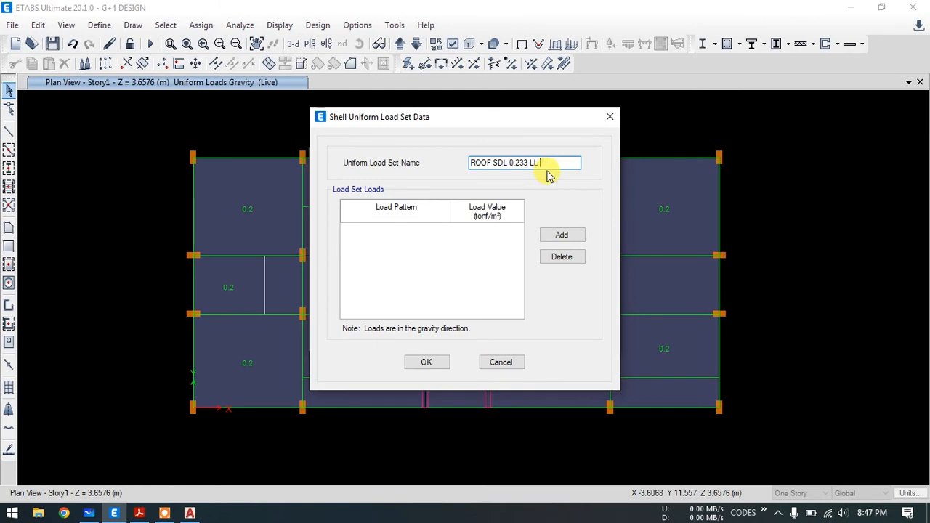
# - Complete the load set name as ROOF SDL-0.233 LL-0.2 and add the SDL load pattern at 0.233 tonf/m²
pyautogui.click(562, 235)
pyautogui.click(426, 231)
pyautogui.click(421, 230)
pyautogui.click(367, 259)
pyautogui.click(484, 233)
pyautogui.click(485, 231)
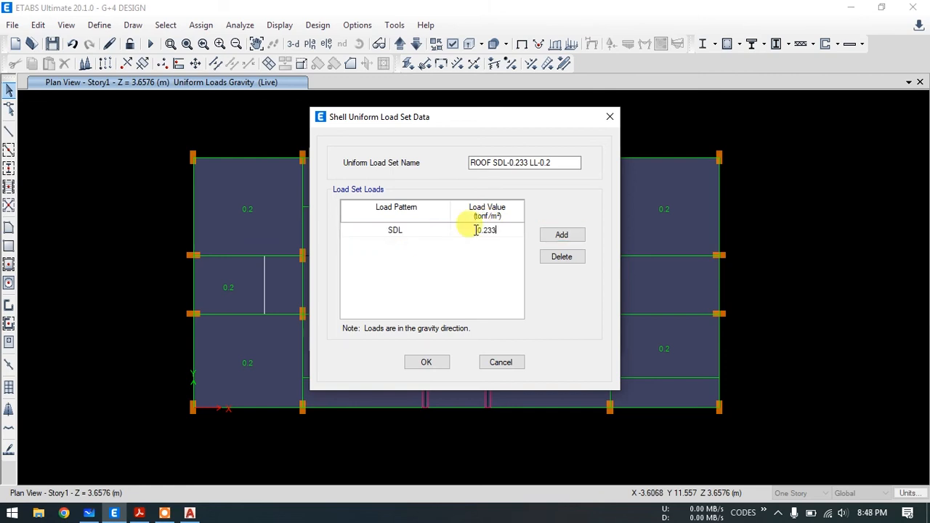
# - Add the Live load pattern at 0.2 tonf/m² to the roof load set and save the set
pyautogui.click(561, 235)
pyautogui.click(444, 244)
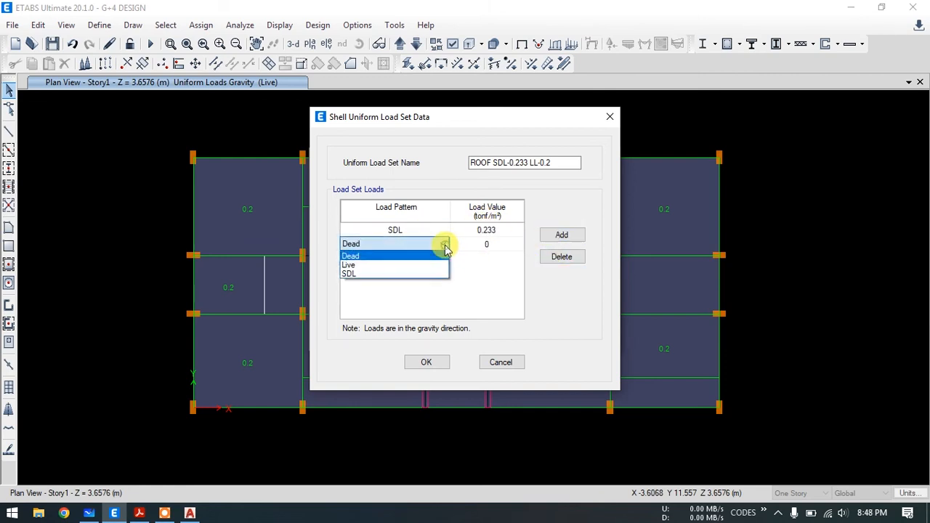
pyautogui.click(369, 265)
pyautogui.click(505, 246)
pyautogui.write('0.2')
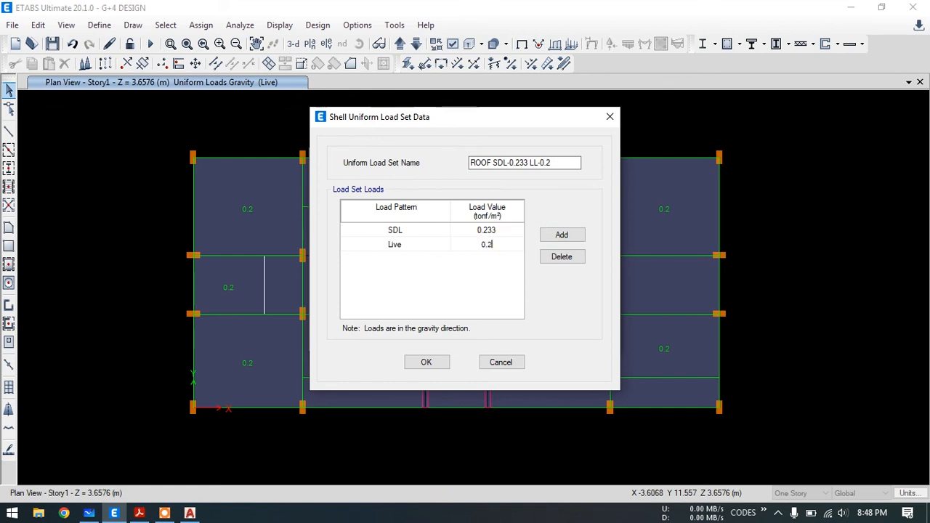
pyautogui.click(422, 362)
# - Review the general, toilet and roof load sets in the list and accept the load set definitions
pyautogui.click(374, 207)
pyautogui.click(374, 216)
pyautogui.click(375, 223)
pyautogui.click(374, 206)
pyautogui.click(374, 215)
pyautogui.click(376, 224)
pyautogui.click(540, 301)
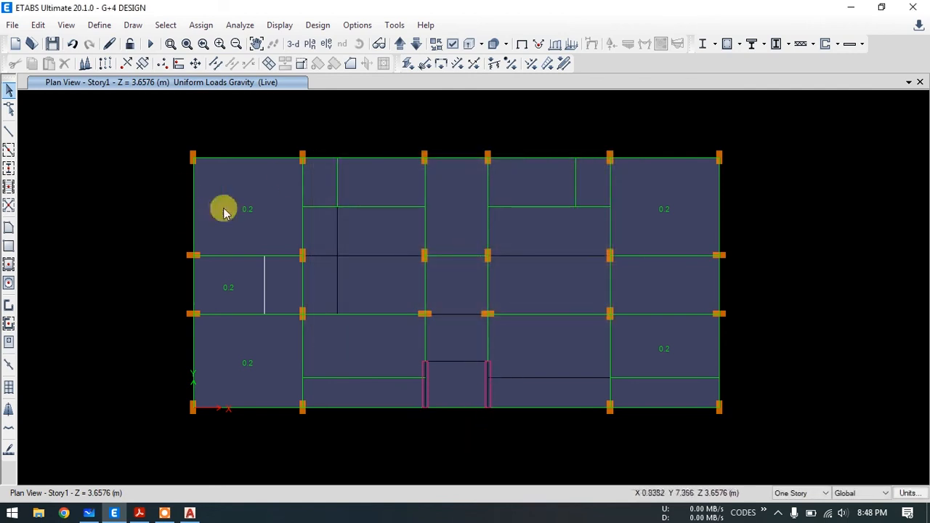
pyautogui.moveTo(199, 154); pyautogui.dragTo(175, 158, button='middle')
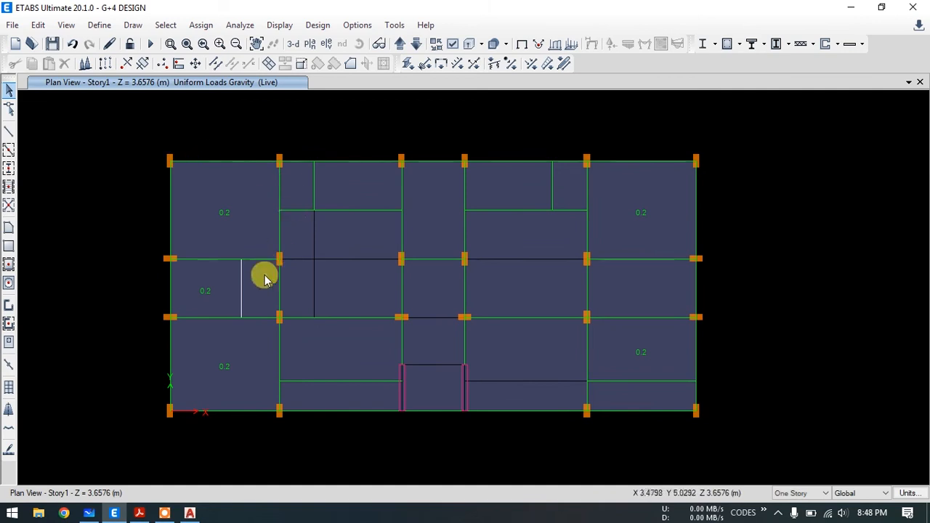
pyautogui.click(244, 227)
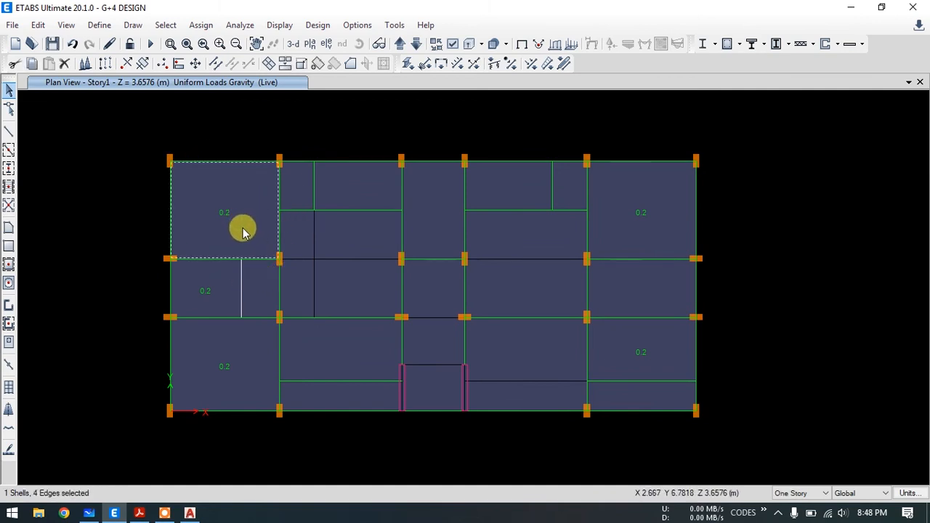
pyautogui.click(218, 293)
pyautogui.click(223, 351)
pyautogui.press('Escape')
# - Delete the existing uniform Live load from the upper-left corner slab of the Story1 plan
pyautogui.click(229, 209)
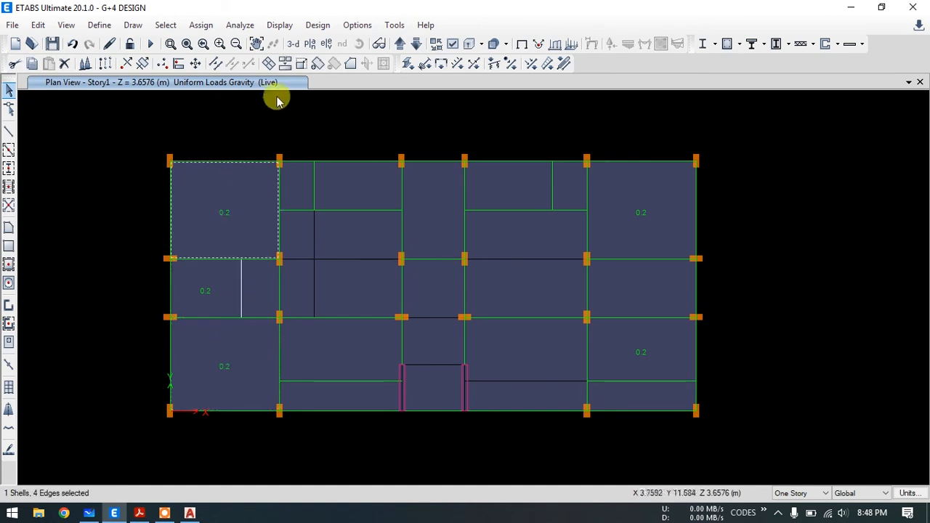
pyautogui.click(201, 25)
pyautogui.moveTo(244, 81)
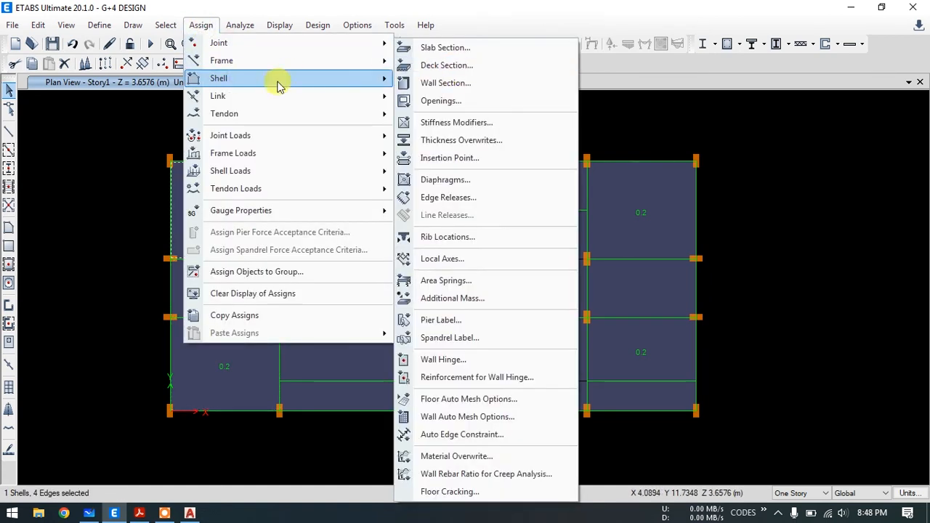
pyautogui.moveTo(256, 174)
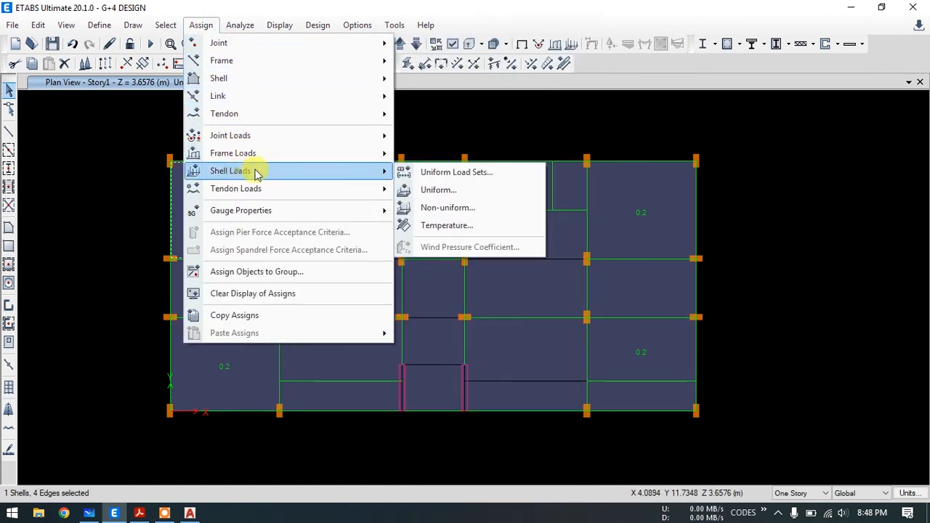
pyautogui.click(451, 189)
pyautogui.click(744, 76)
pyautogui.click(744, 76)
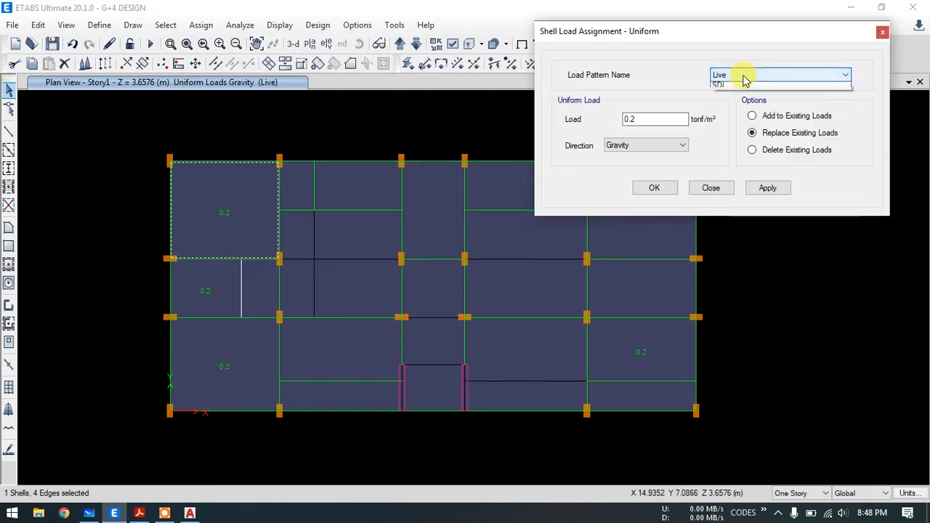
pyautogui.click(776, 149)
pyautogui.click(770, 186)
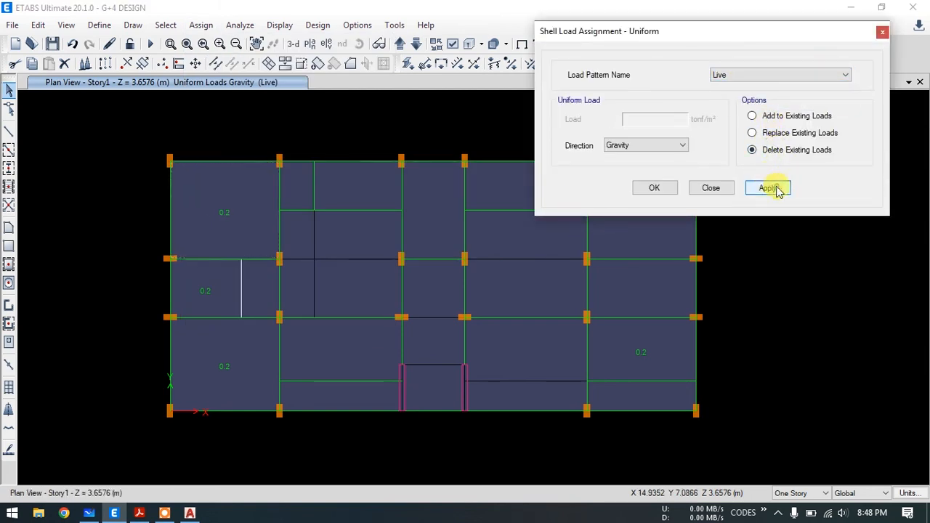
# - Delete the existing uniform SDL load from the upper-left corner slab
pyautogui.click(257, 211)
pyautogui.click(735, 75)
pyautogui.click(731, 92)
pyautogui.click(768, 188)
# - Delete the existing SDL loads from the other four loaded slabs, two on each end of the plan
pyautogui.click(218, 293)
pyautogui.click(215, 376)
pyautogui.moveTo(584, 336); pyautogui.dragTo(485, 369, button='middle')
pyautogui.click(556, 393)
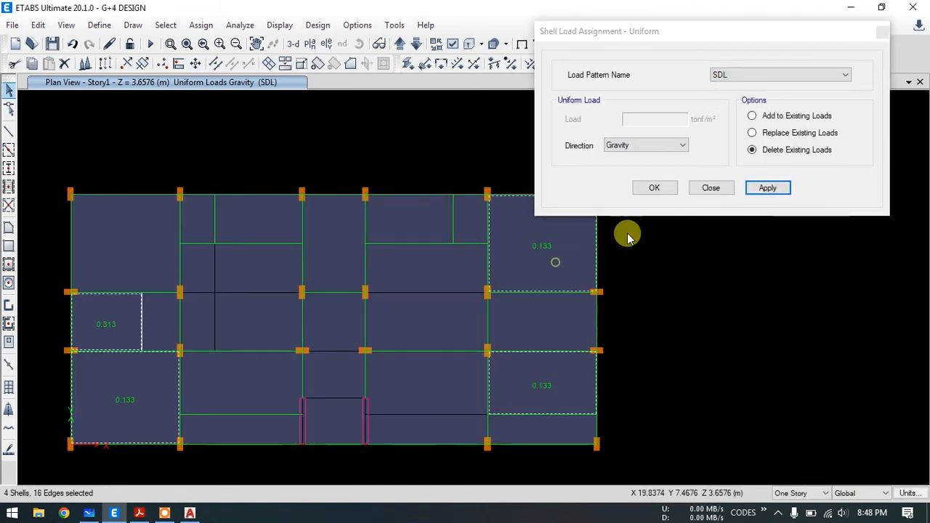
pyautogui.click(768, 187)
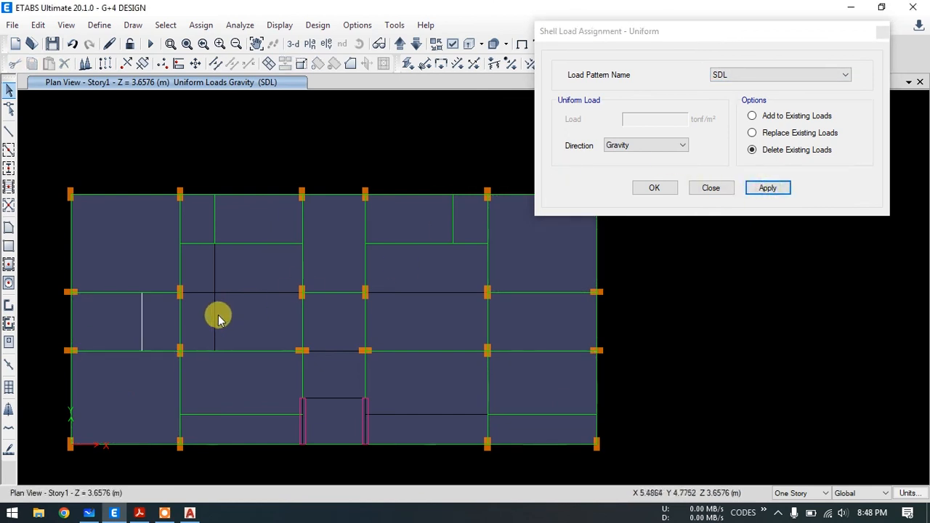
# - Reselect the same four slabs, delete their existing uniform Live loads, and finish the load assignment
pyautogui.click(161, 26)
pyautogui.click(187, 104)
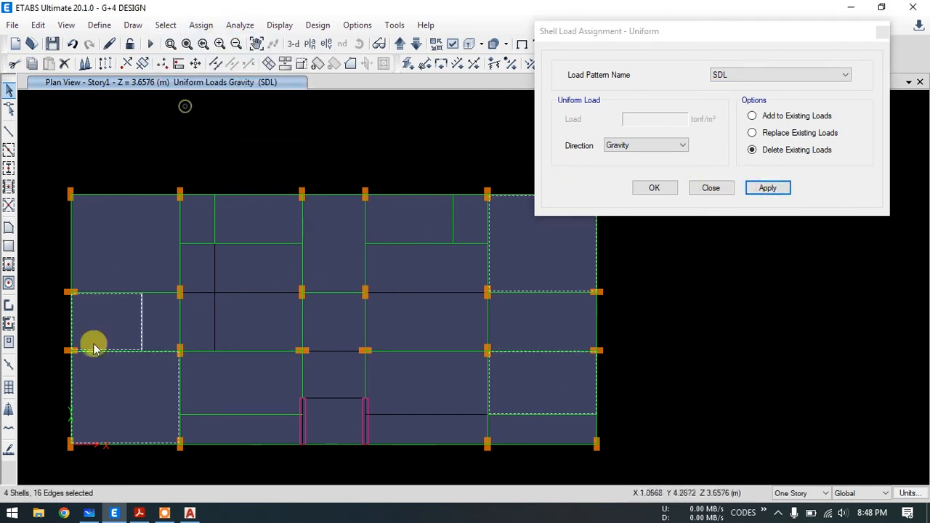
pyautogui.click(767, 74)
pyautogui.click(741, 96)
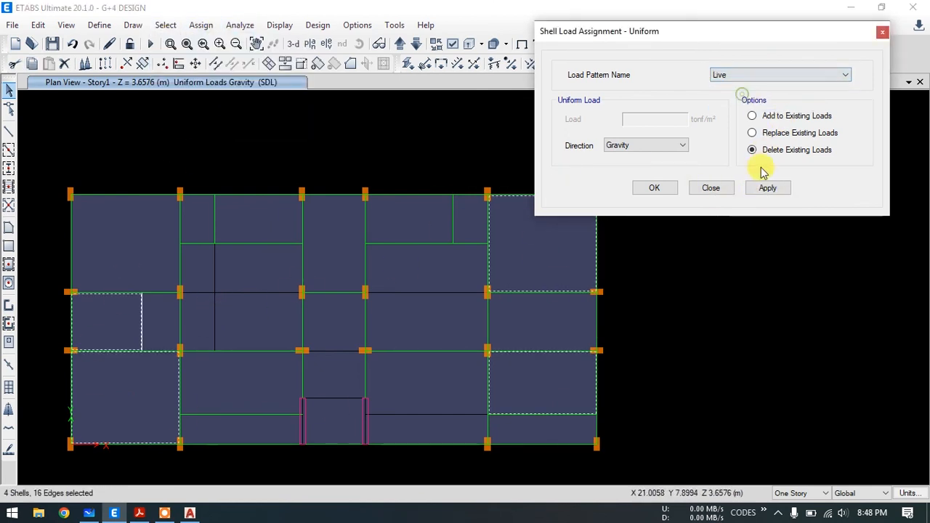
pyautogui.click(764, 187)
pyautogui.click(648, 188)
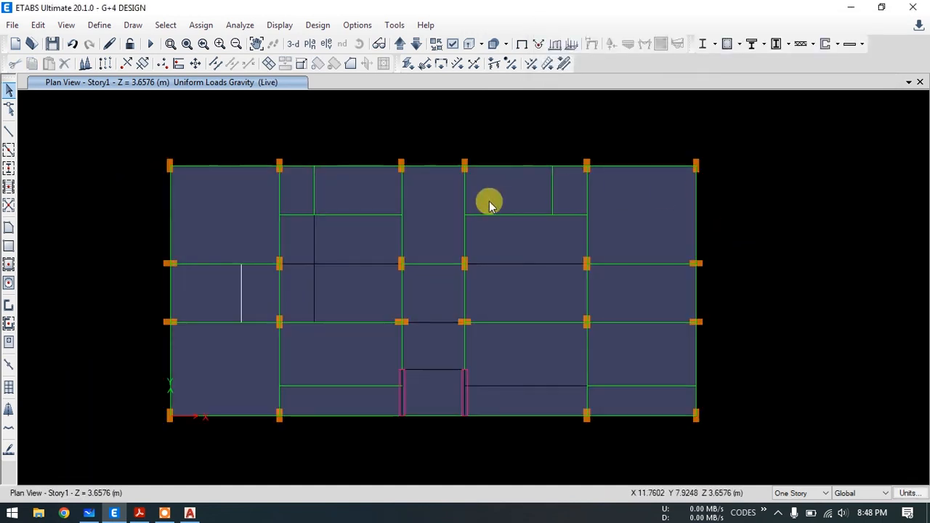
# - Checking rooms in the AutoCAD floor plan, assign GL SDL-0.133 LL-0.2 to both upper corner slabs, the lower-left corner slab, and the bedroom and utility-strip slabs right of the lift
pyautogui.click(234, 221)
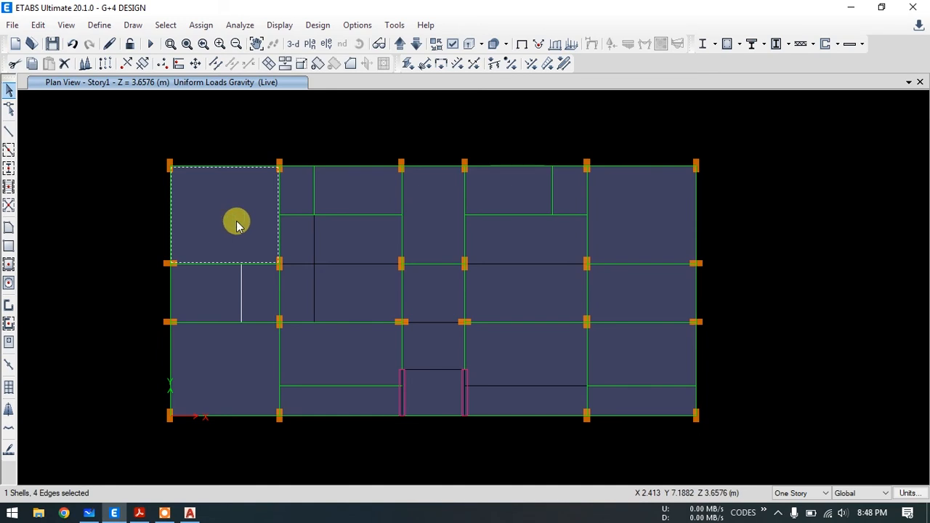
pyautogui.click(647, 207)
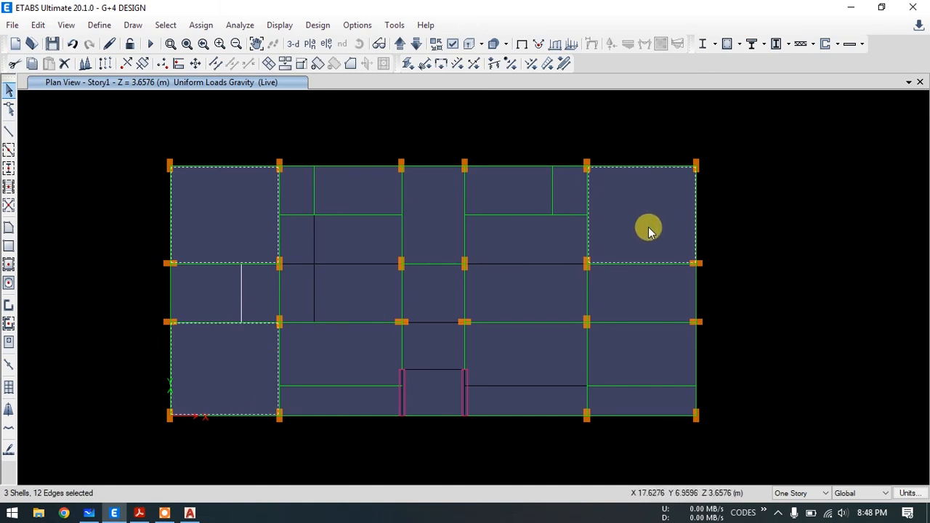
pyautogui.click(189, 513)
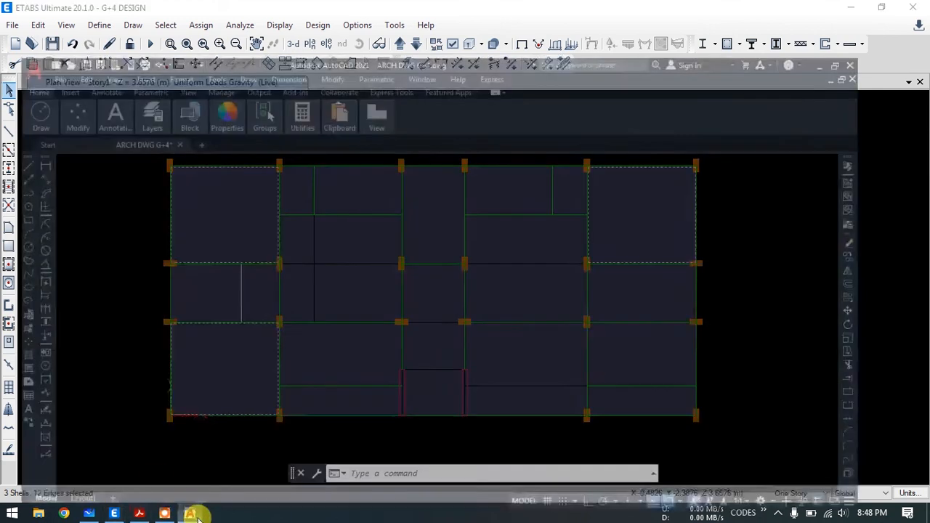
pyautogui.scroll(3, 477, 310)
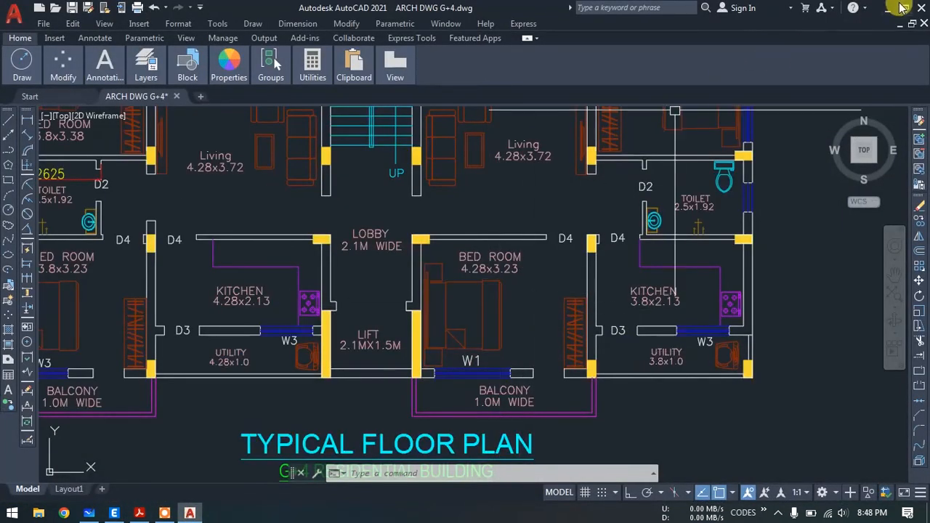
pyautogui.hotkey('alt', 'Tab')
pyautogui.click(536, 404)
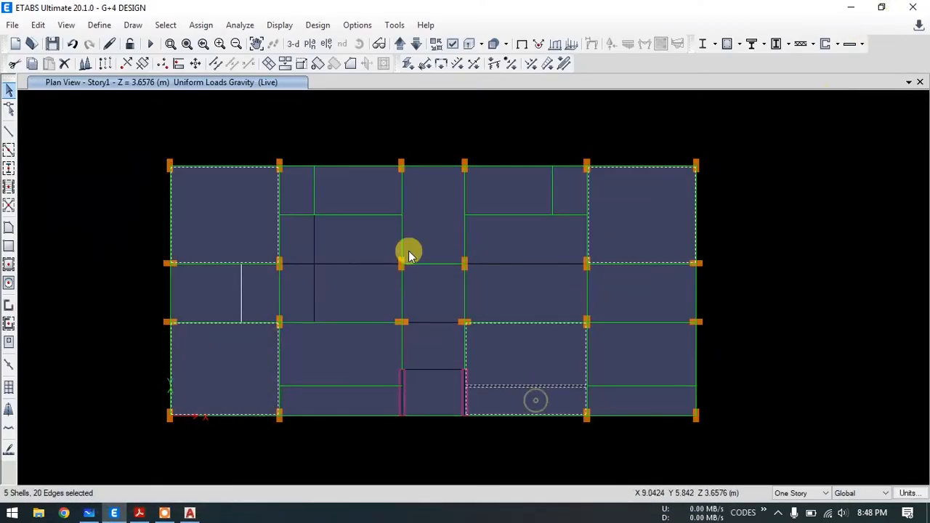
pyautogui.click(200, 26)
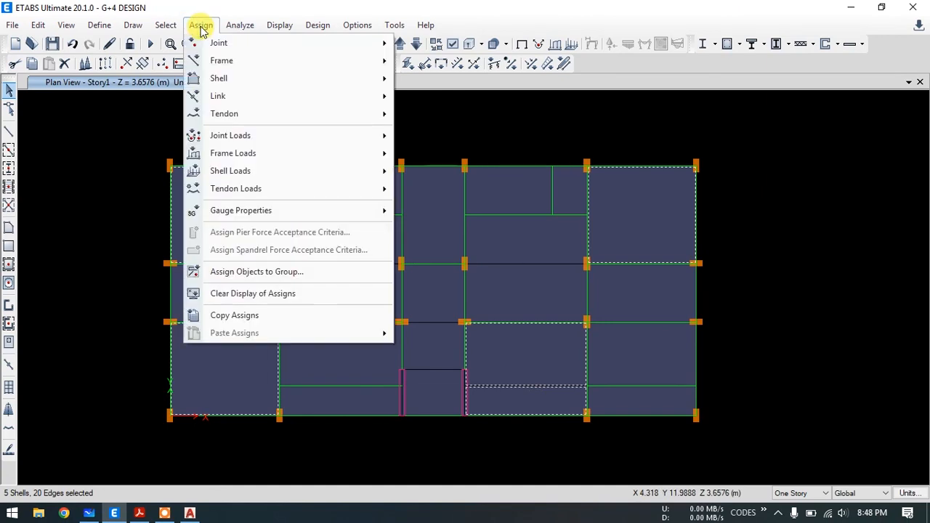
pyautogui.moveTo(248, 173)
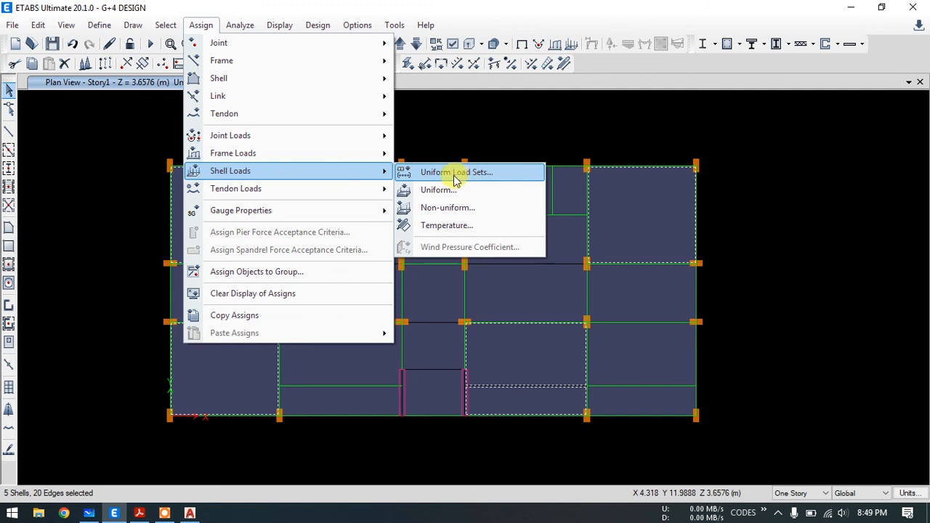
pyautogui.click(474, 174)
pyautogui.moveTo(450, 109); pyautogui.dragTo(715, 105)
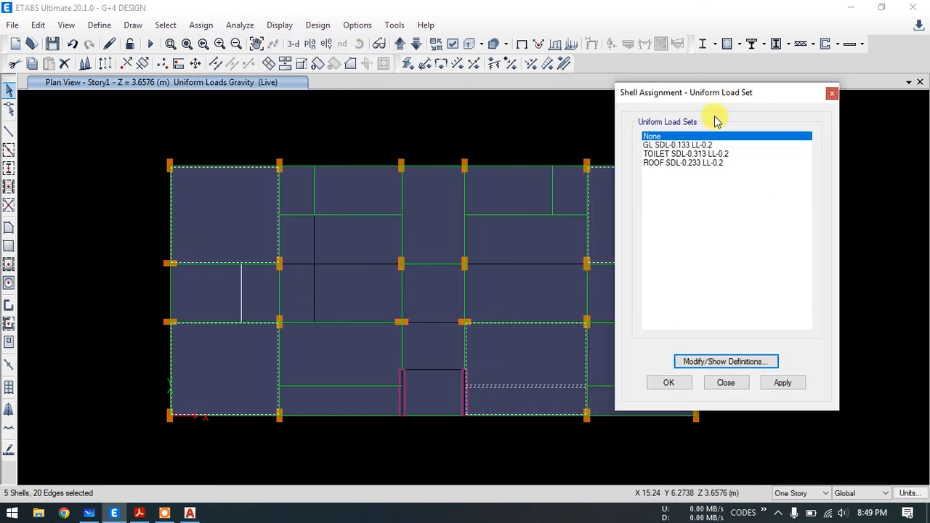
pyautogui.click(674, 146)
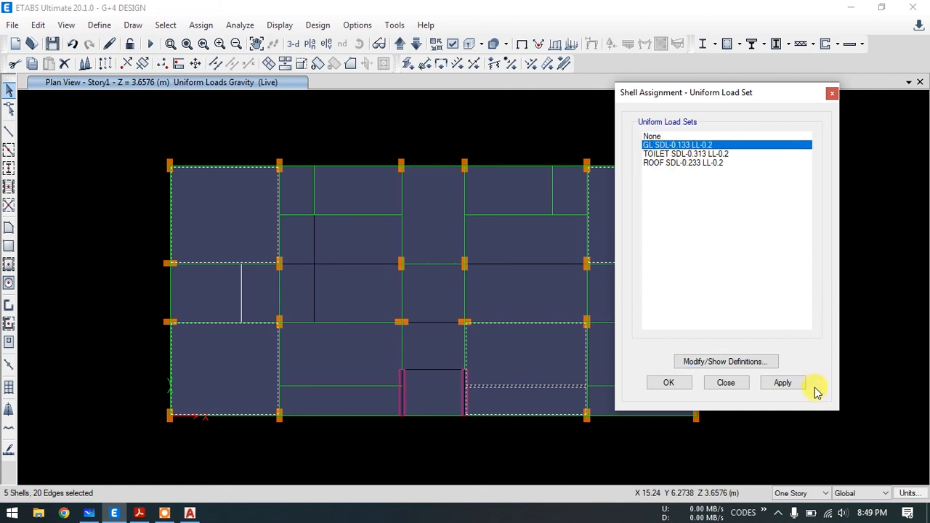
pyautogui.click(785, 382)
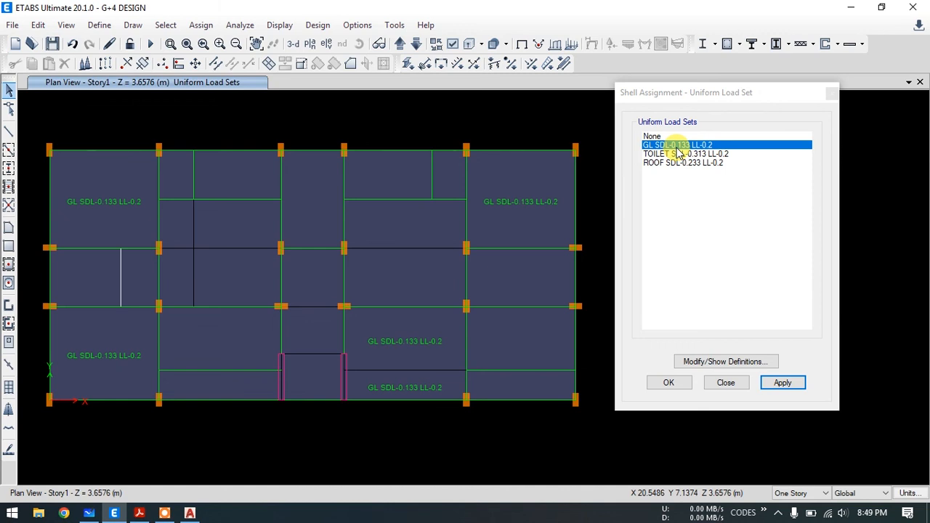
# - Check the toilet locations in the AutoCAD floor plan and assign the TOILET SDL-0.313 LL-0.2 load set to the toilet slabs at both ends
pyautogui.click(90, 276)
pyautogui.click(190, 513)
pyautogui.scroll(-2, 385, 235)
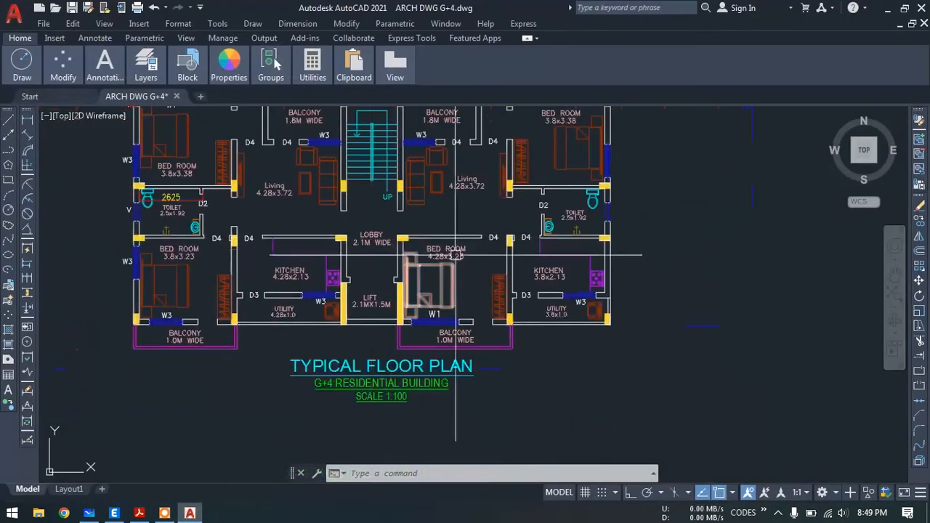
pyautogui.scroll(4, 579, 214)
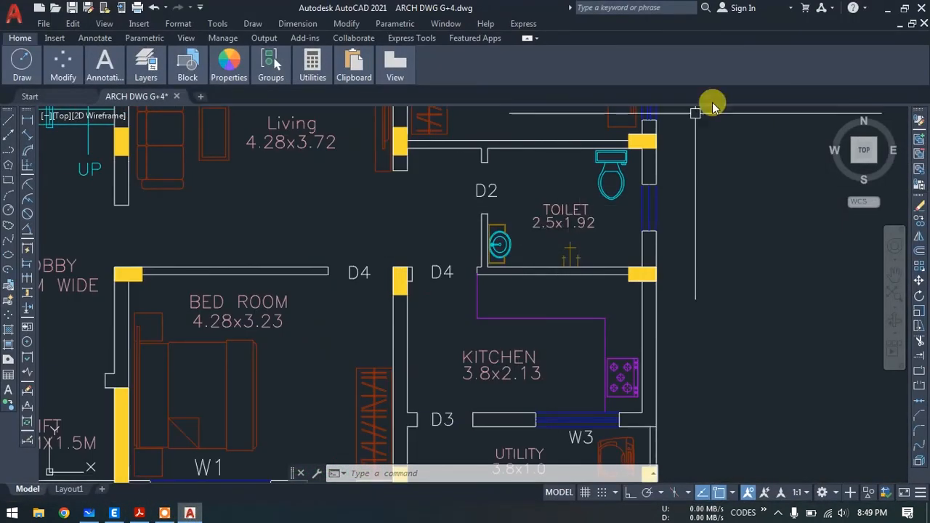
pyautogui.click(887, 8)
pyautogui.click(512, 273)
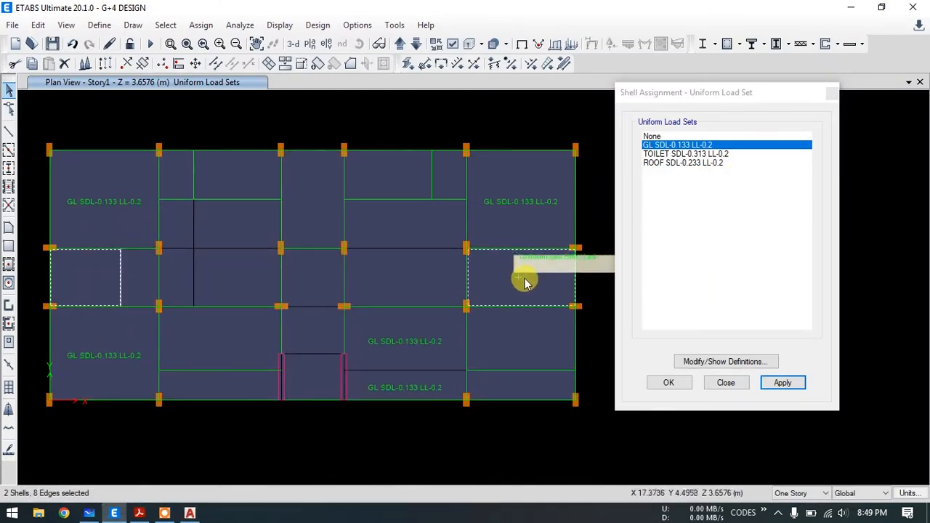
pyautogui.click(662, 154)
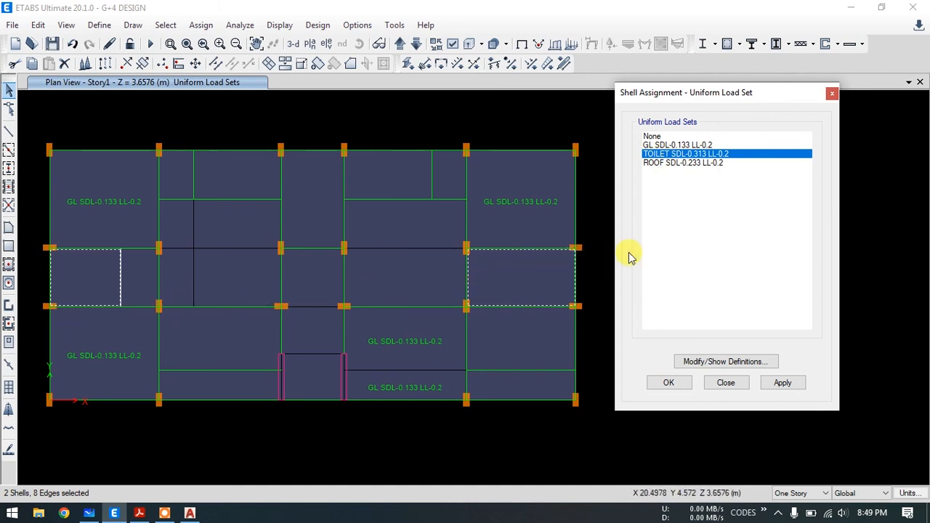
pyautogui.click(785, 388)
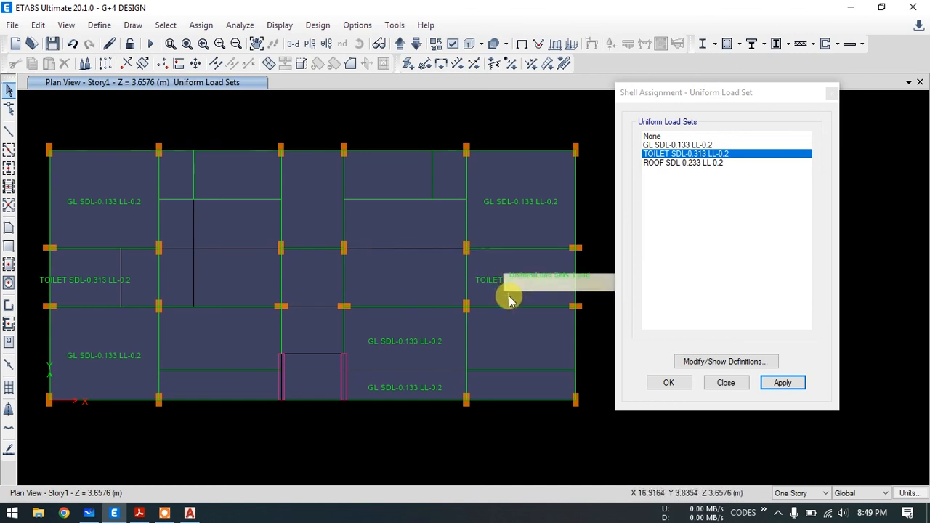
# - Examine the load set assigned to the upper-left corner slab in its slab information, expanding the shell uniform entry
pyautogui.click(104, 215)
pyautogui.rightClick(104, 215)
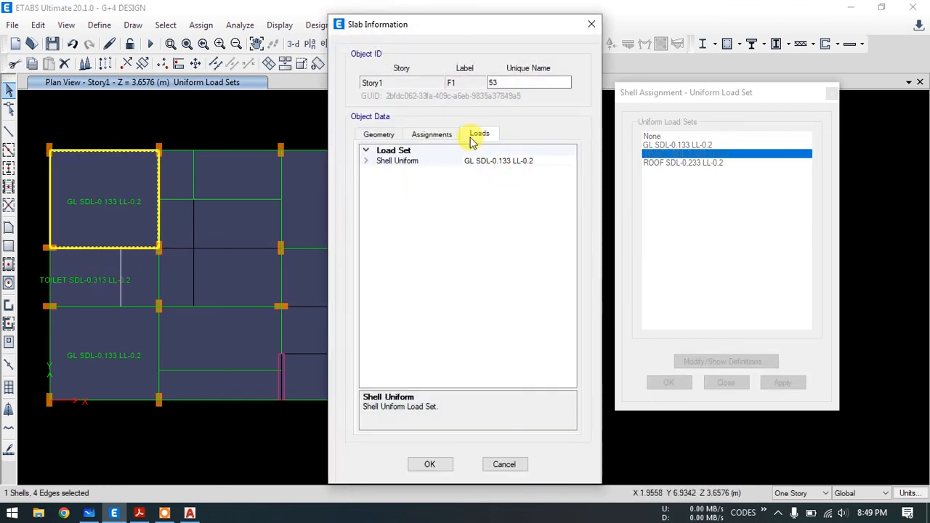
pyautogui.click(431, 135)
pyautogui.click(478, 134)
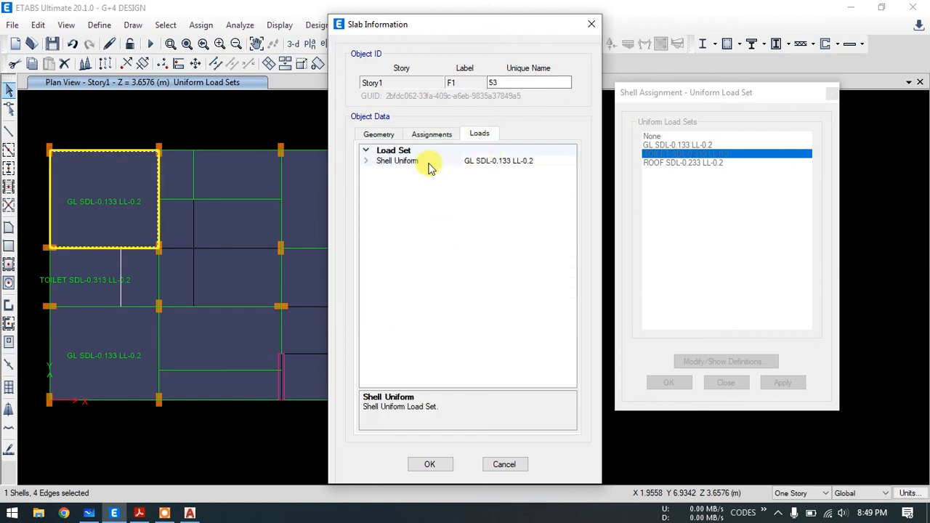
pyautogui.click(367, 161)
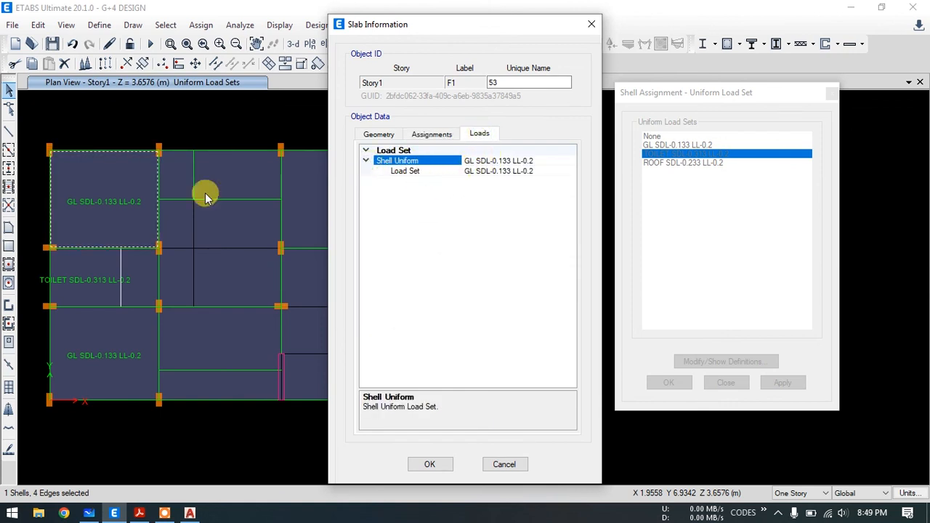
pyautogui.click(504, 462)
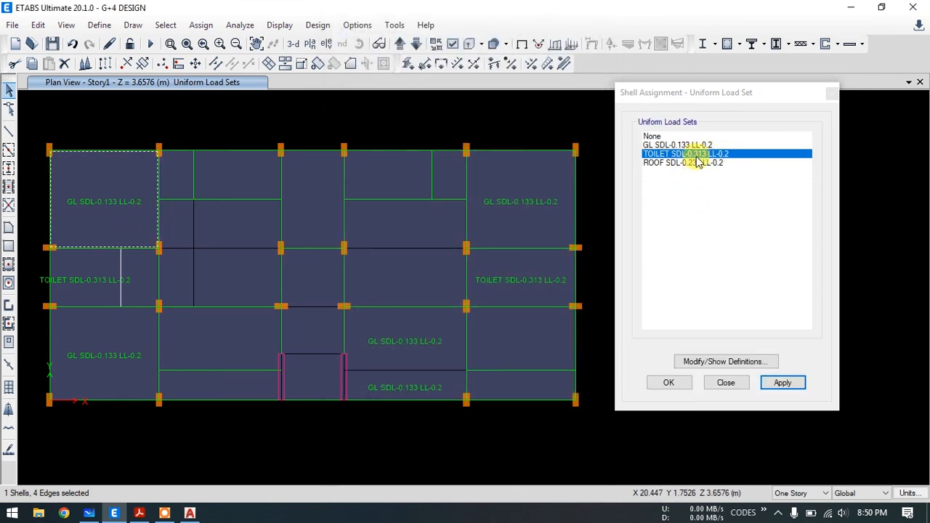
# - Review the load patterns and values defined in the GL SDL-0.133 LL-0.2 shell uniform load set, and close the load set assignment
pyautogui.click(100, 24)
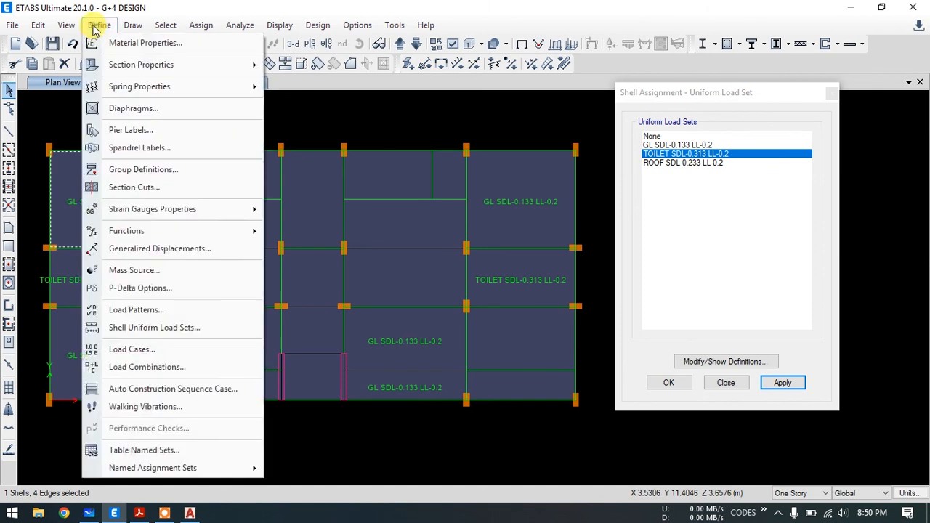
pyautogui.click(135, 327)
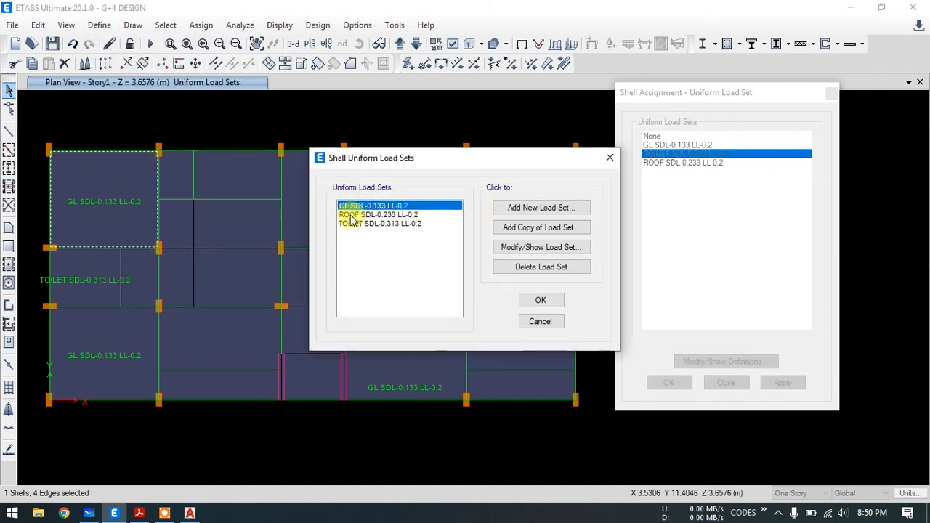
pyautogui.click(537, 247)
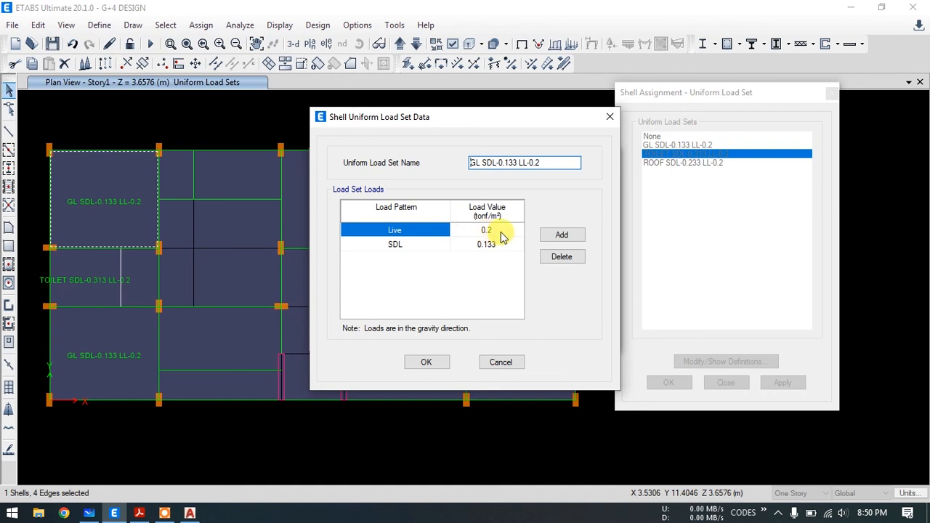
pyautogui.click(507, 369)
pyautogui.click(550, 322)
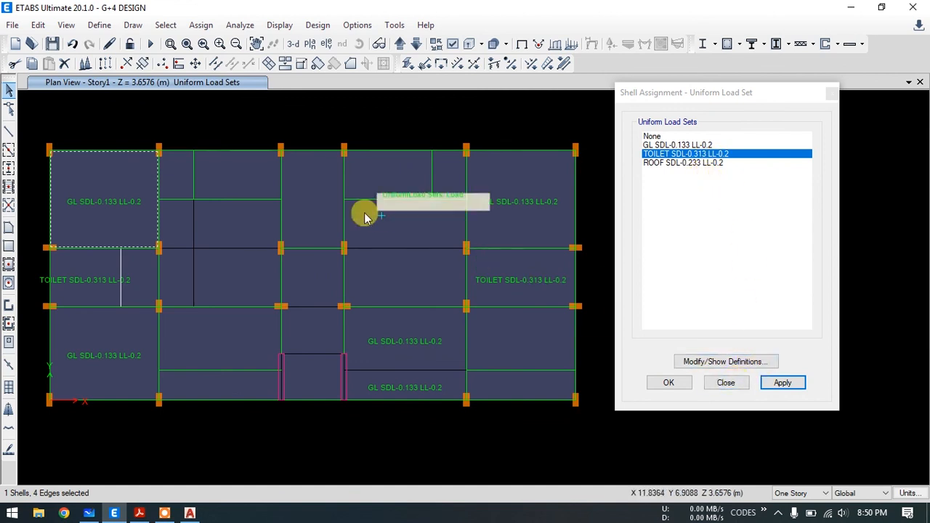
pyautogui.press('Escape')
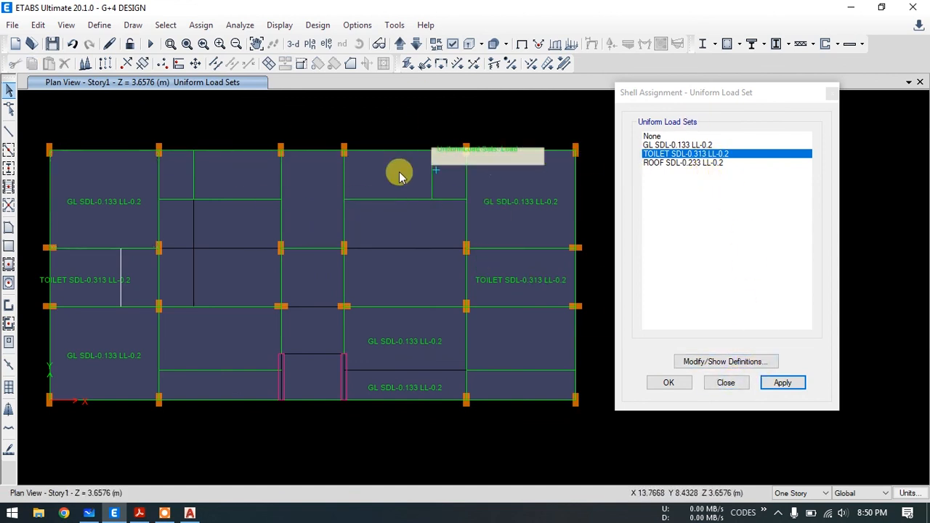
pyautogui.click(696, 164)
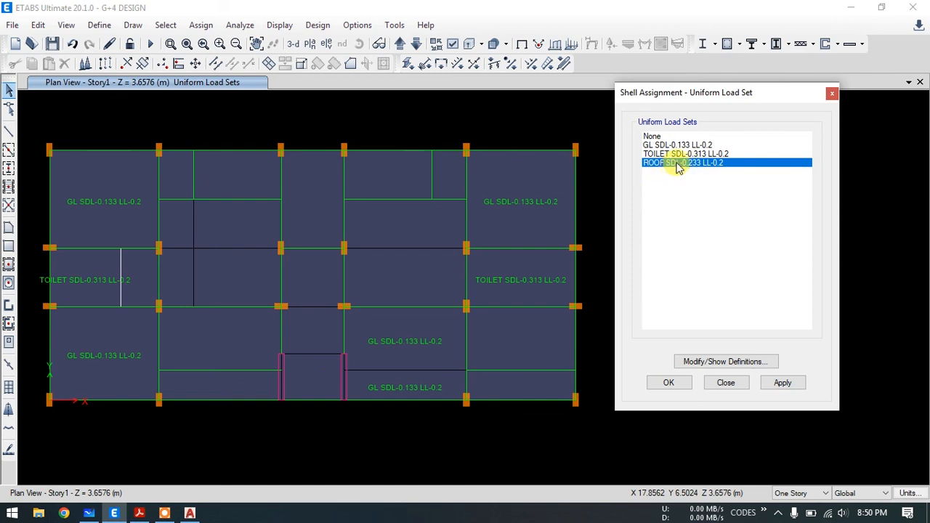
pyautogui.click(726, 383)
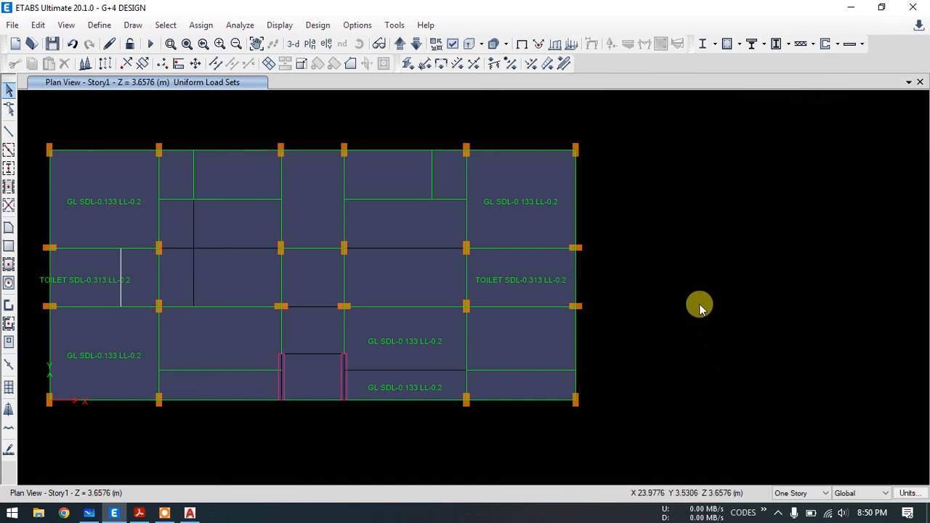
# - Remove the uniform load set from the upper-left corner slab by assigning None
pyautogui.click(101, 218)
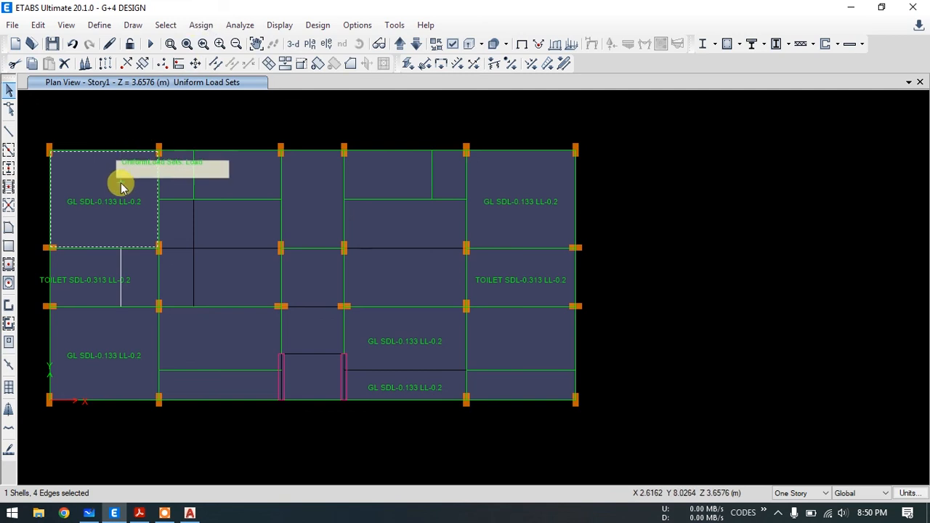
pyautogui.click(201, 25)
pyautogui.moveTo(356, 176)
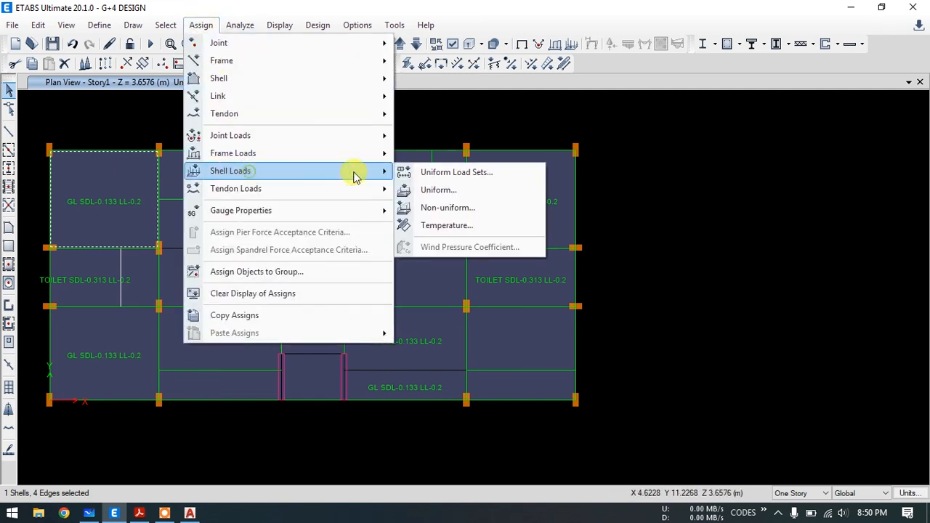
pyautogui.click(455, 173)
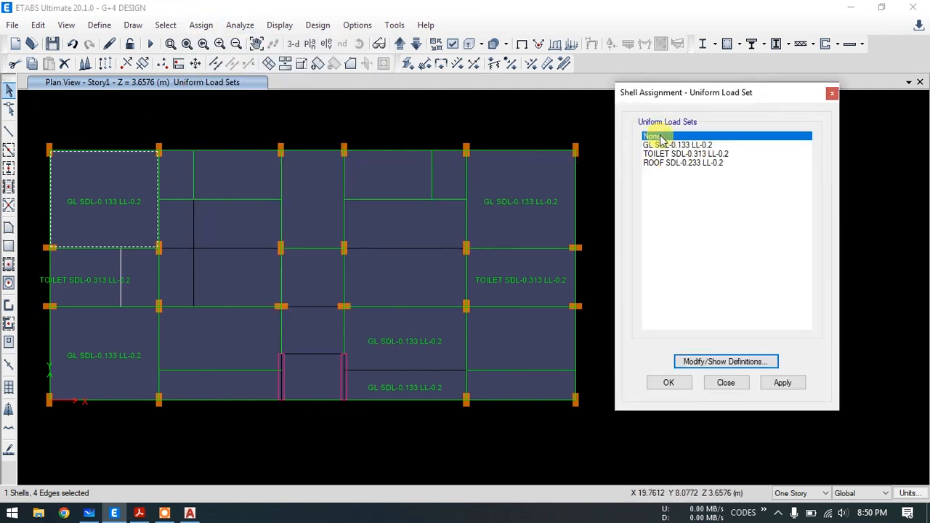
pyautogui.click(782, 382)
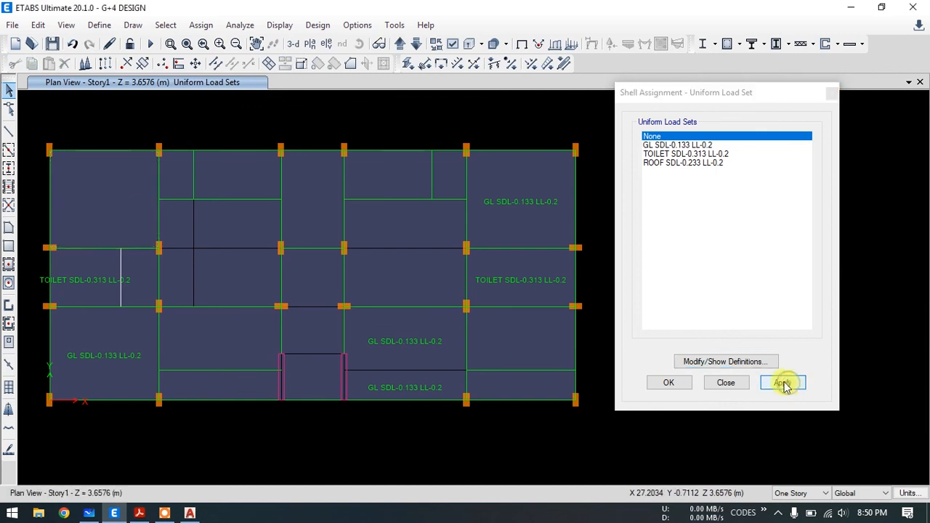
# - Check the loads on the upper-left corner slab, reassign the GL SDL-0.133 LL-0.2 load set to it, and finish the assignment
pyautogui.click(88, 228)
pyautogui.rightClick(93, 210)
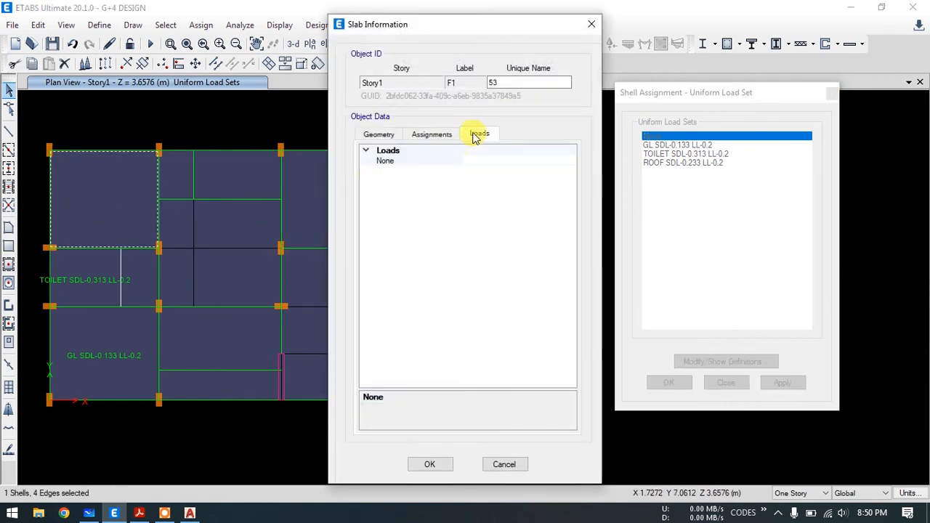
pyautogui.click(504, 463)
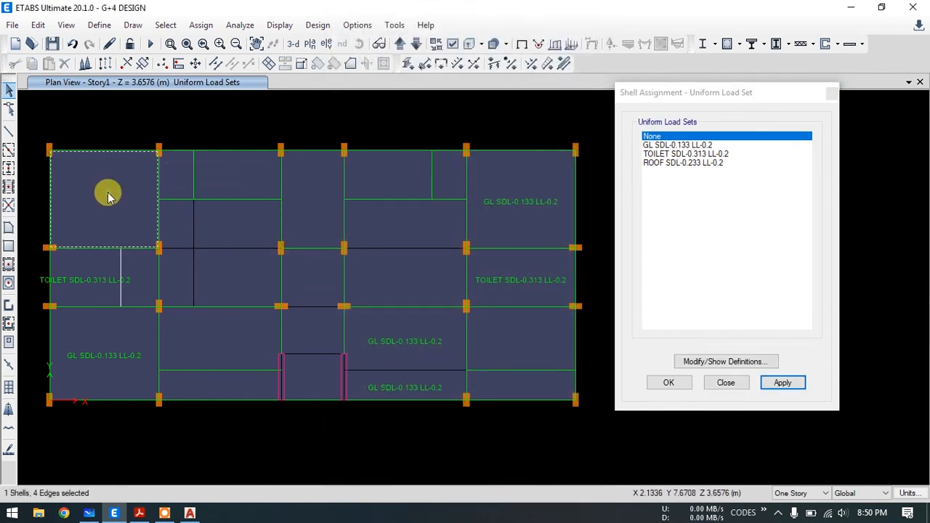
pyautogui.click(664, 147)
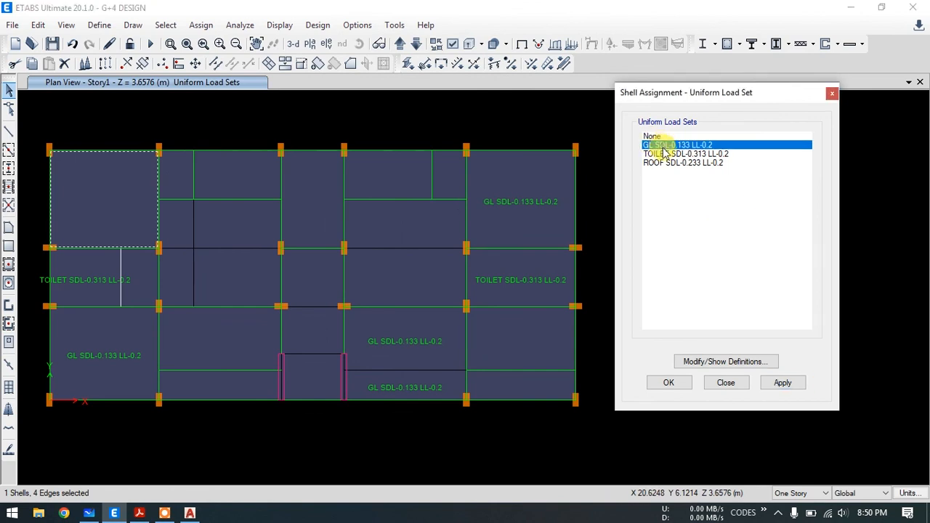
pyautogui.click(783, 385)
pyautogui.click(726, 383)
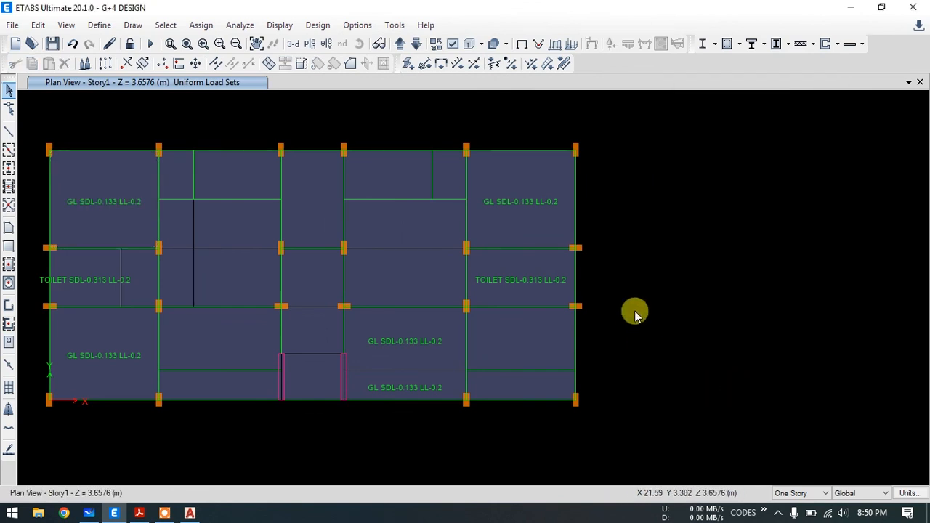
pyautogui.moveTo(634, 315); pyautogui.dragTo(755, 340, button='middle')
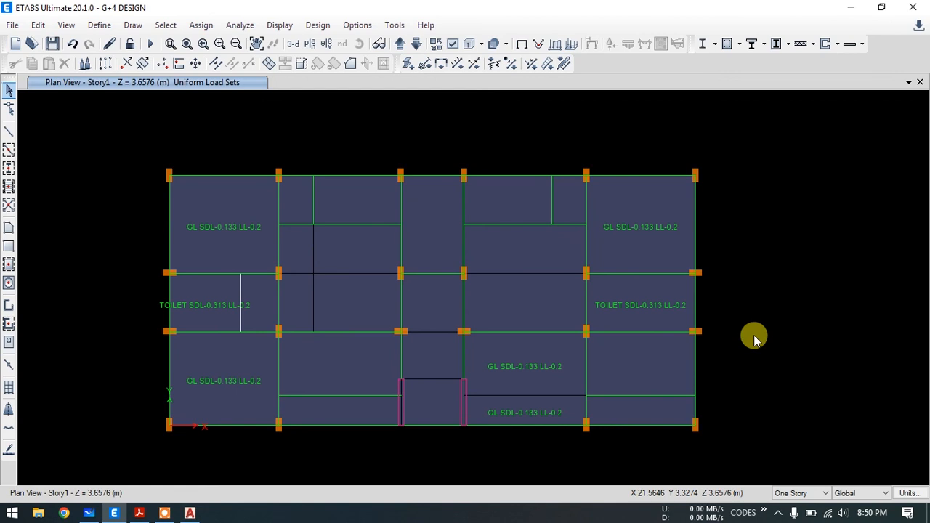